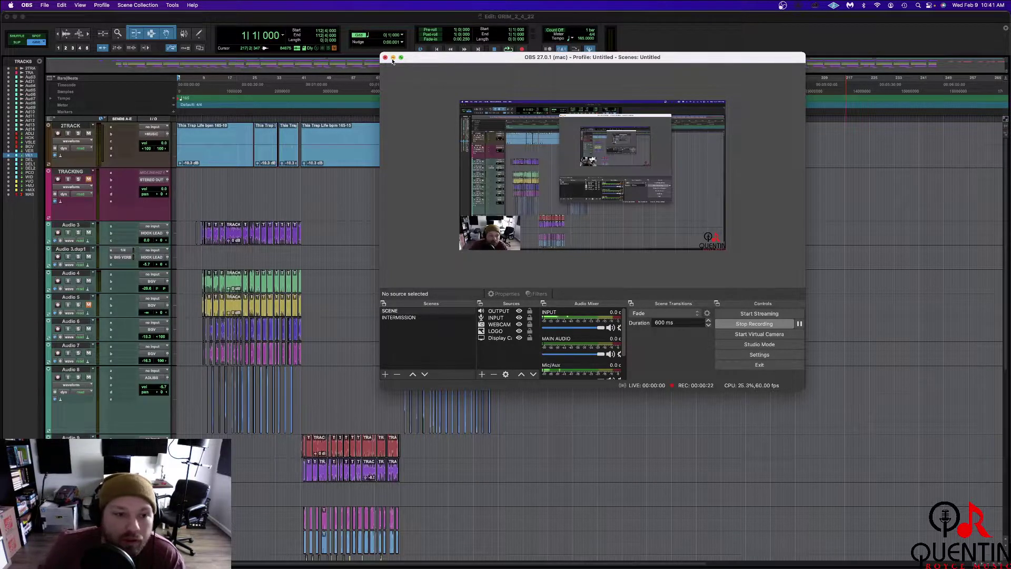
Minimize the OBS window and enlarge the horizontal view of the session timeline in Pro Tools
left_click(393, 58)
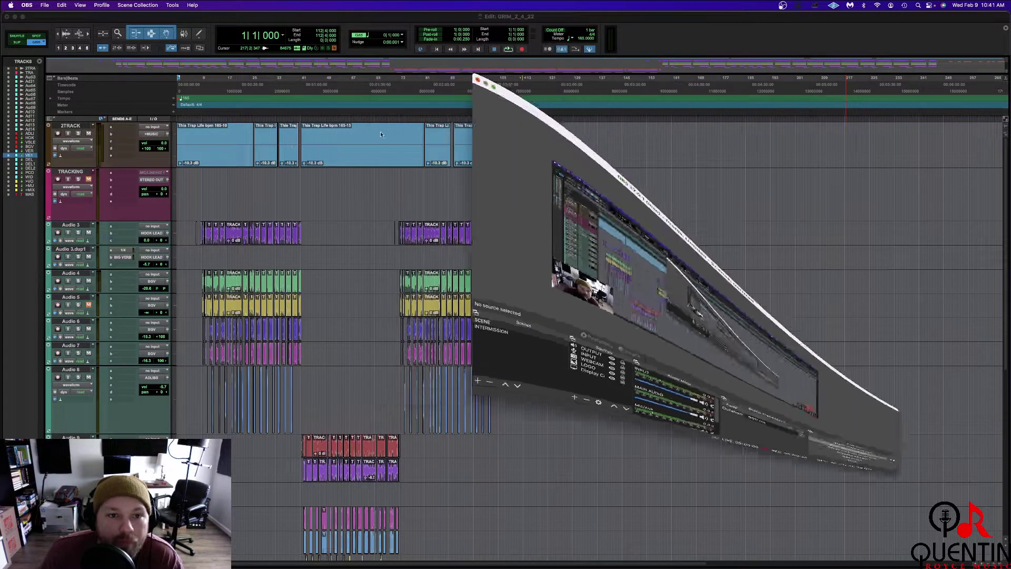
left_click(313, 193)
key("super+bracketright")
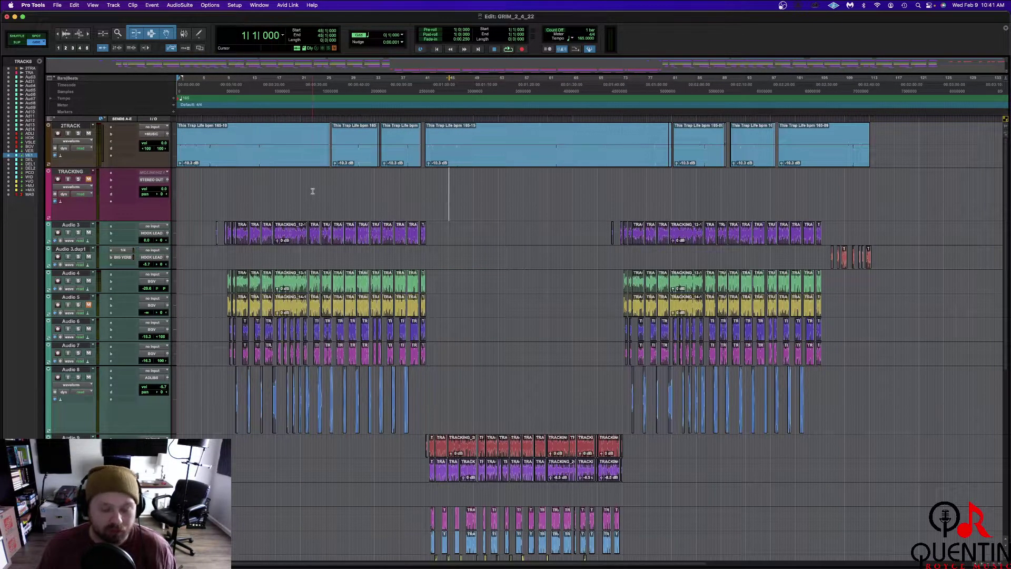
Raise the threshold slightly in the L2 Ultramaximizer on the >MIX track, then return to the Edit window
key("super+equal")
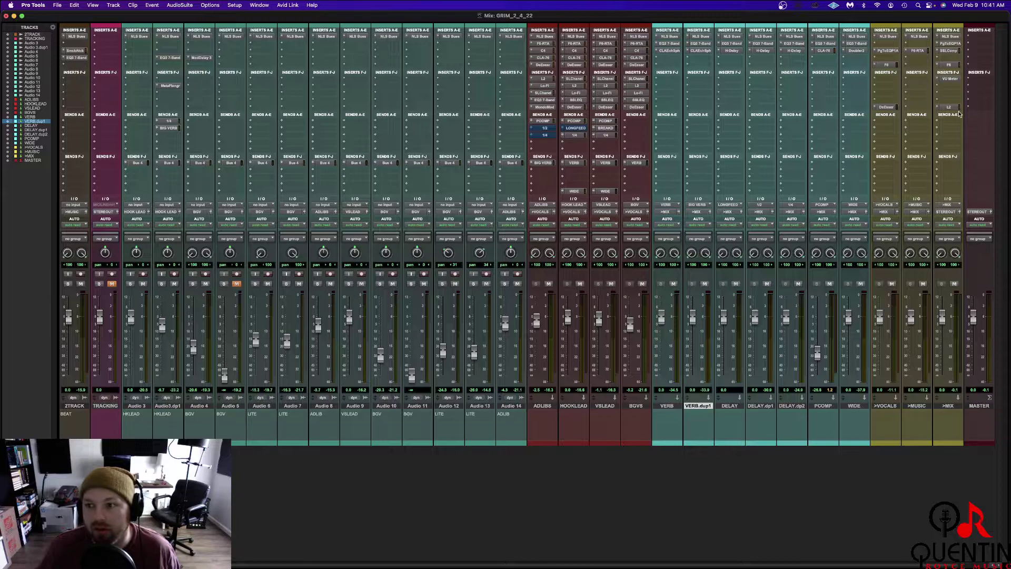
left_click(948, 107)
left_click_drag(298, 197, 298, 190)
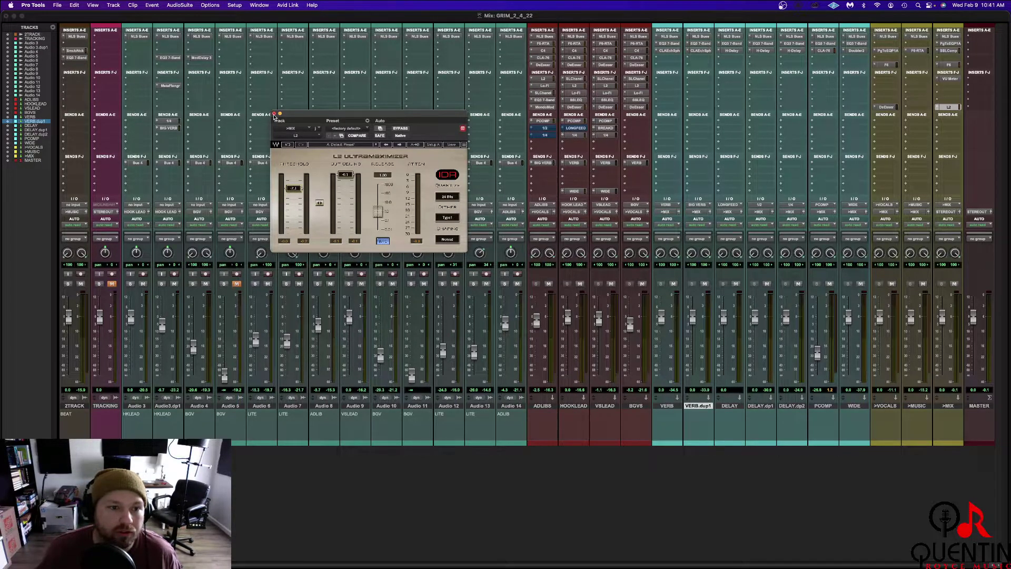
left_click(274, 114)
key("super+equal")
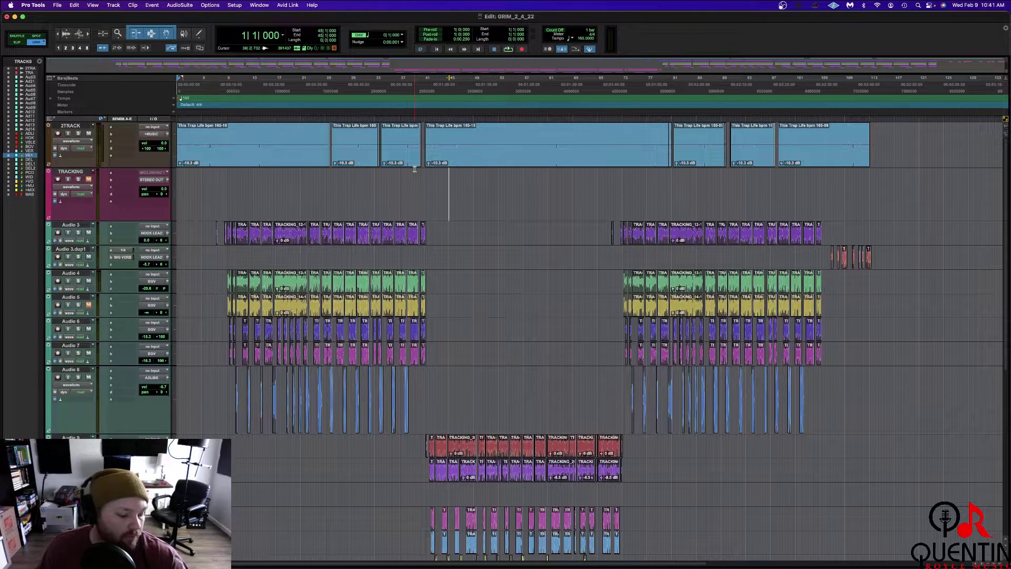
Play the session from the start and lower the L2 threshold on the >MIX track slightly while listening
key("space")
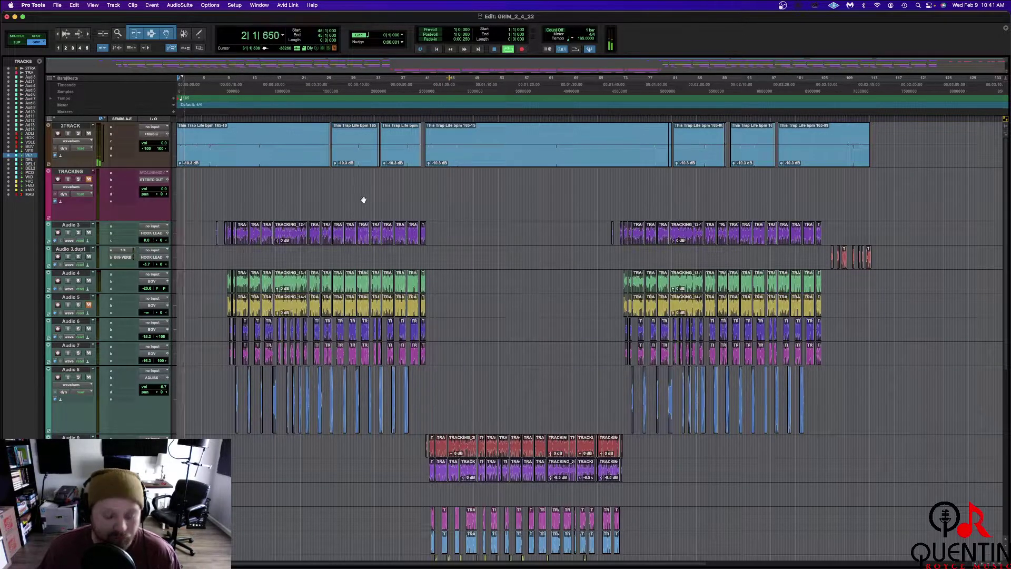
key("super+bracketright")
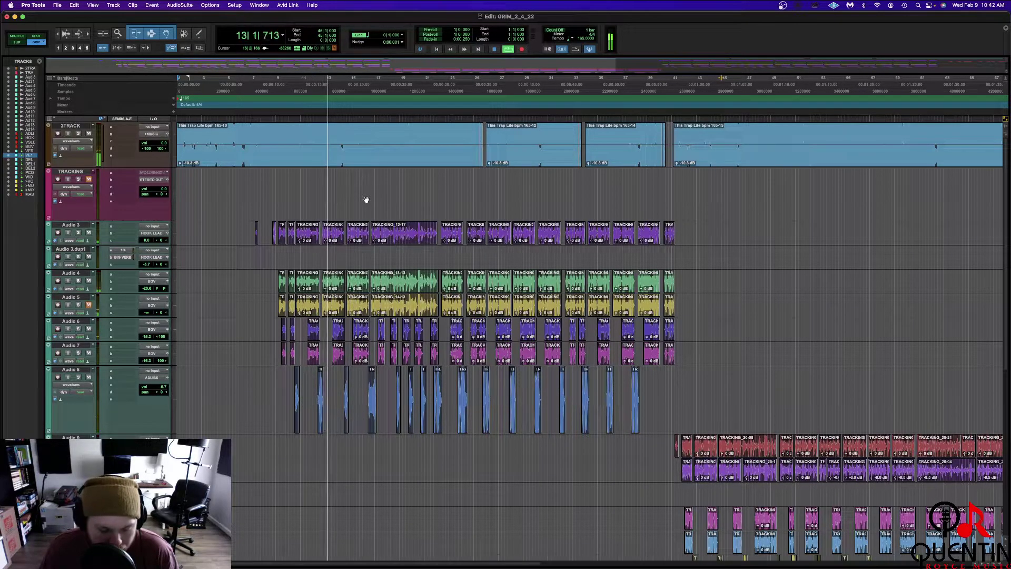
key("super+equal")
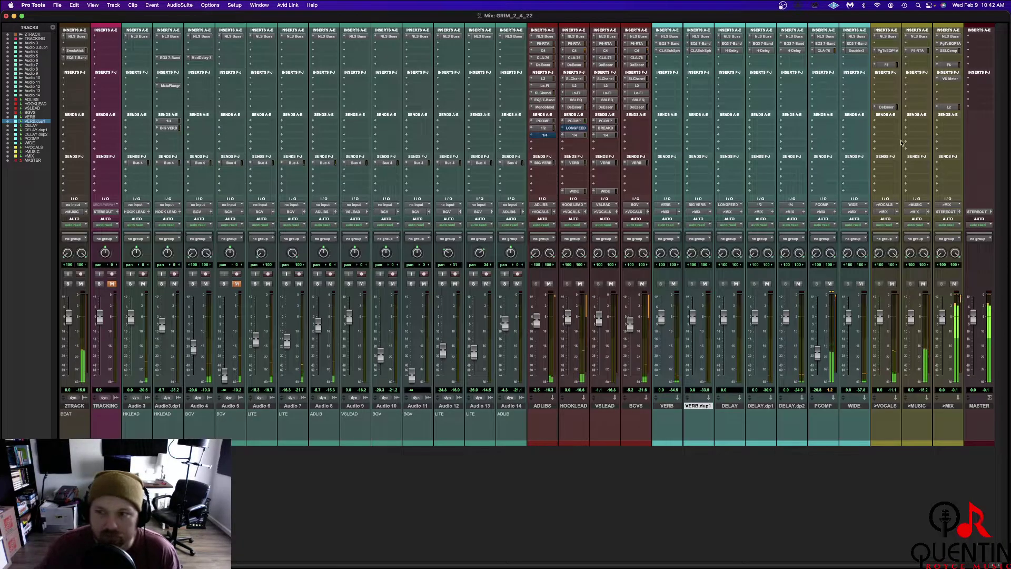
left_click_drag(294, 189, 294, 192)
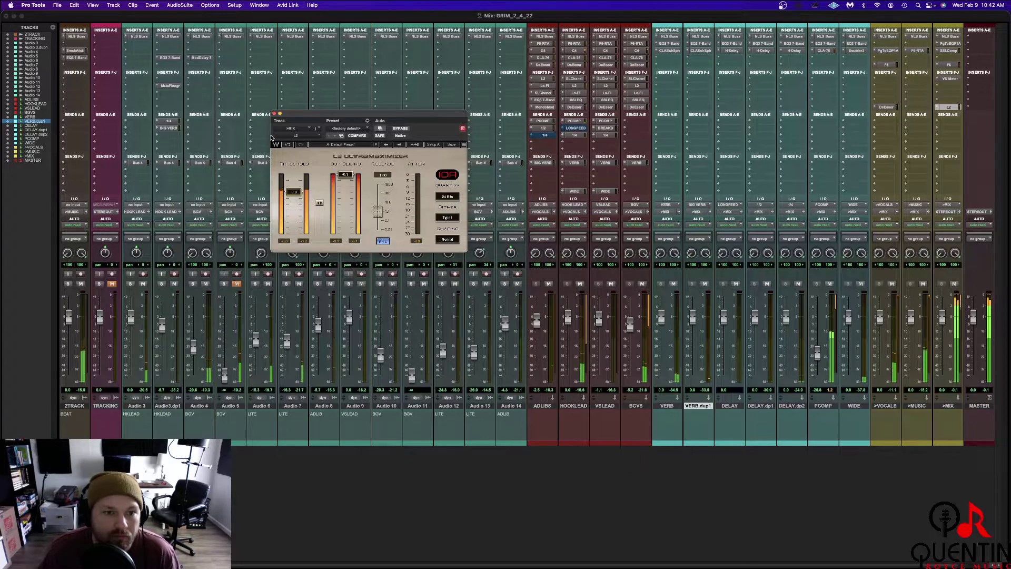
left_click(274, 113)
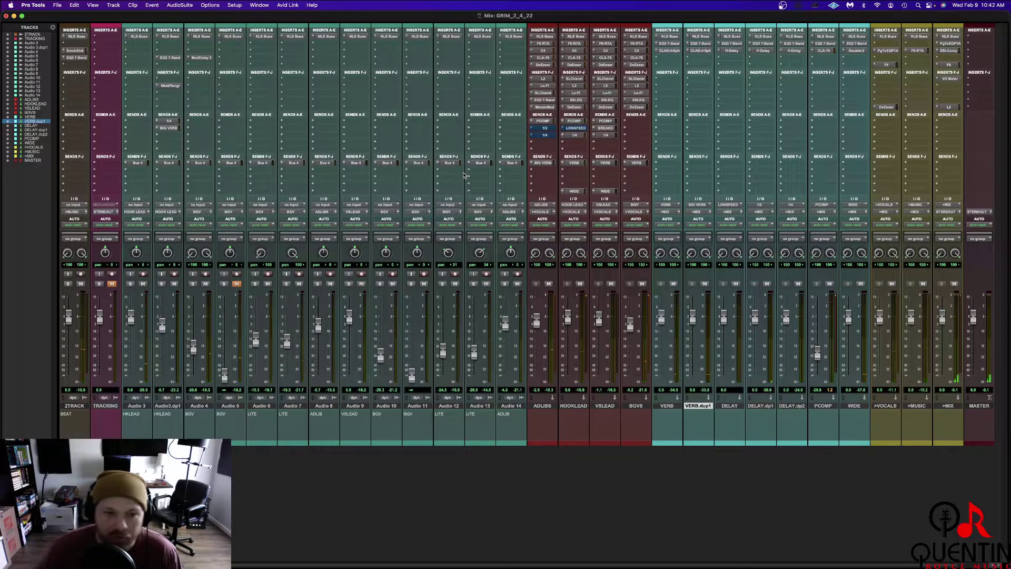
key("super+equal")
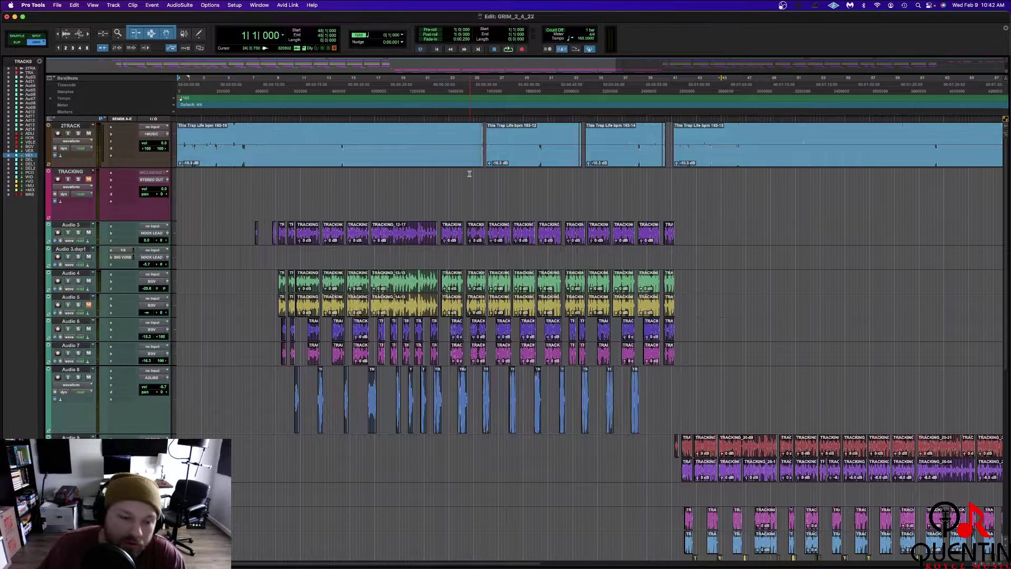
Set the timeline playback range from bar 9 to bar 41, spanning the first block of hook clips
left_click_drag(276, 85, 352, 86)
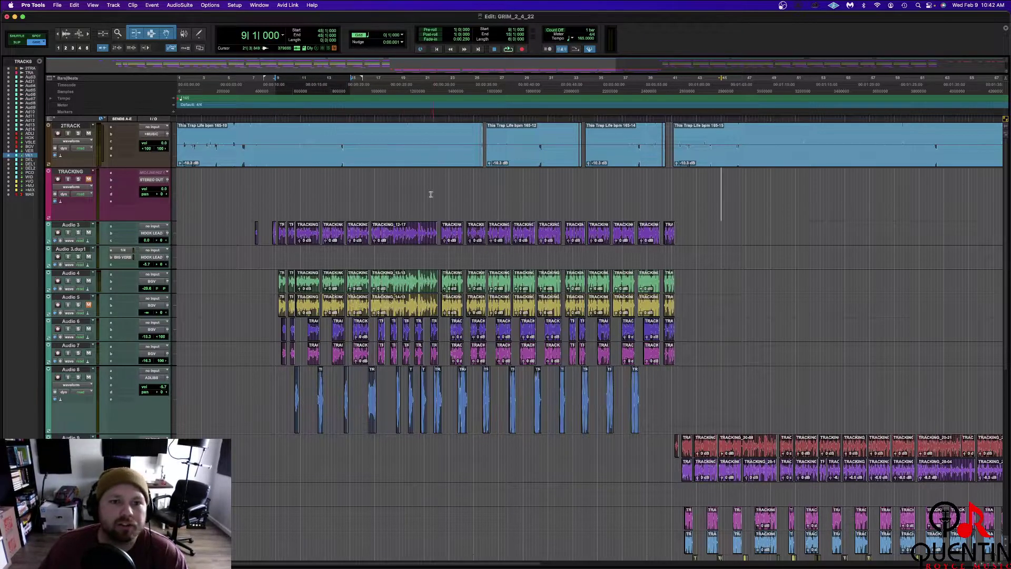
left_click(402, 182)
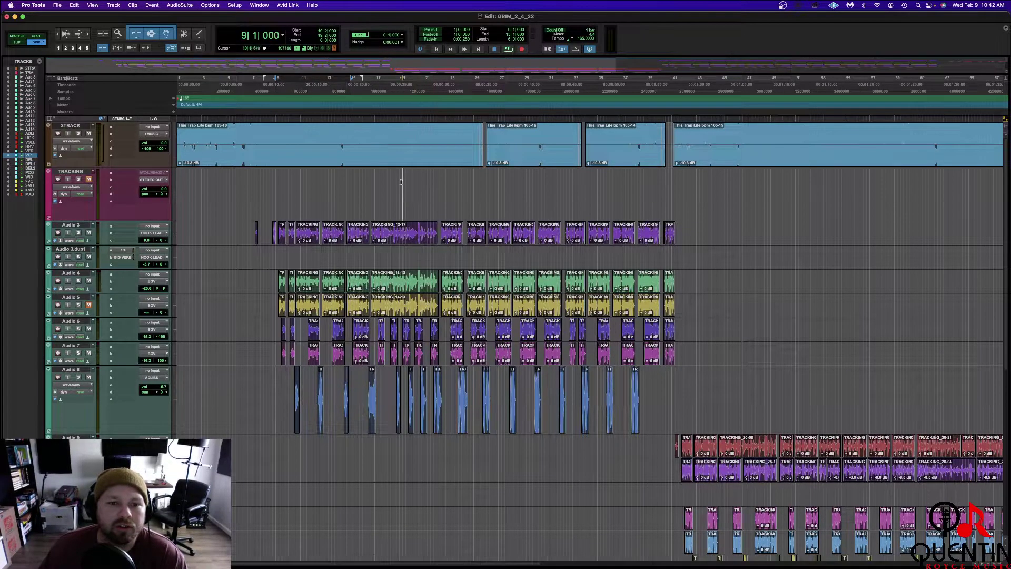
left_click(384, 36)
key("Escape")
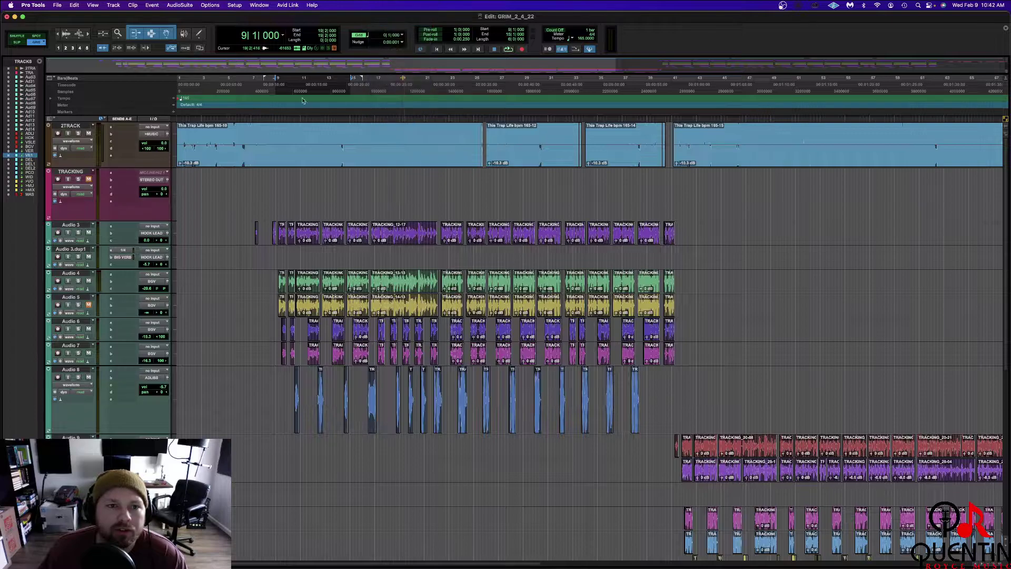
left_click_drag(278, 103, 674, 104)
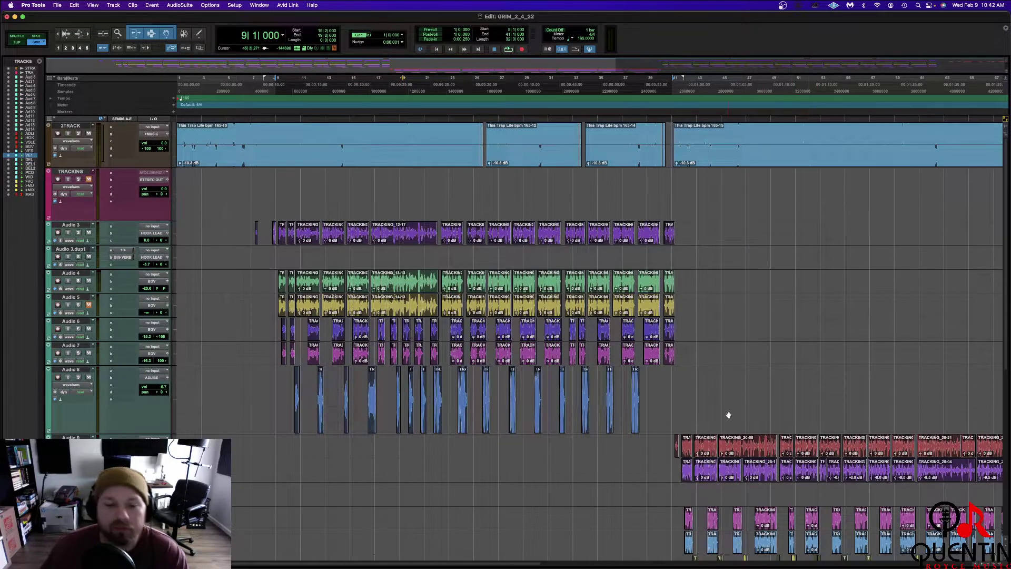
Look over the arrangement of verse clips between the two hooks and the repeated hook section
scroll(728, 414, "right", 10)
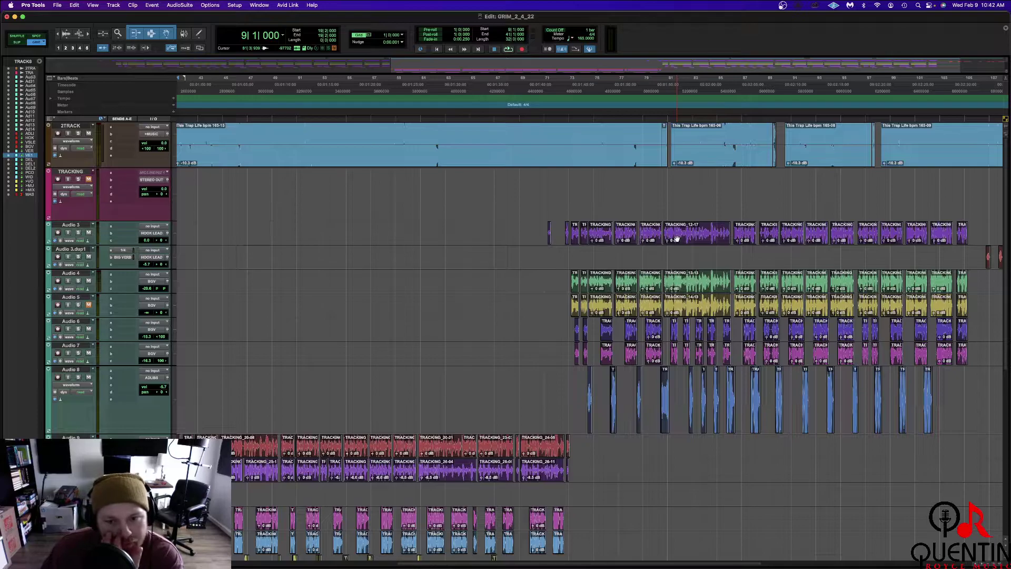
scroll(515, 286, "left", 4)
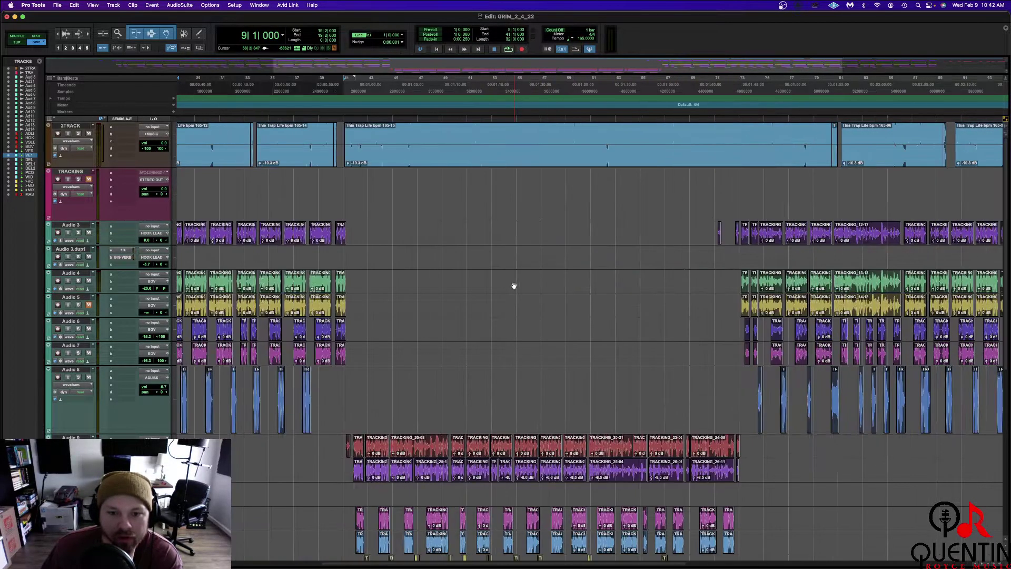
scroll(514, 286, "right", 2)
scroll(513, 286, "left", 3)
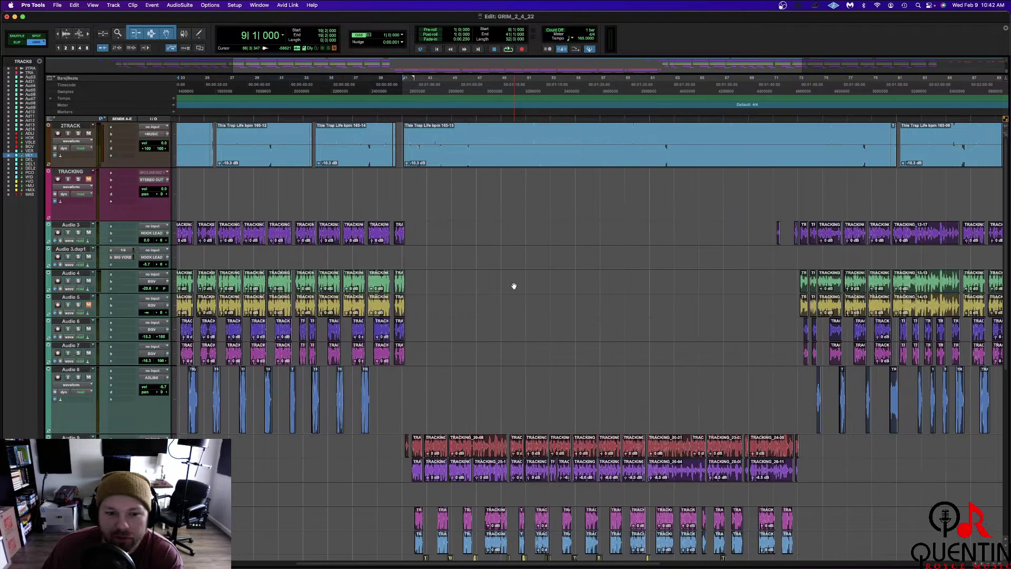
left_click(500, 380)
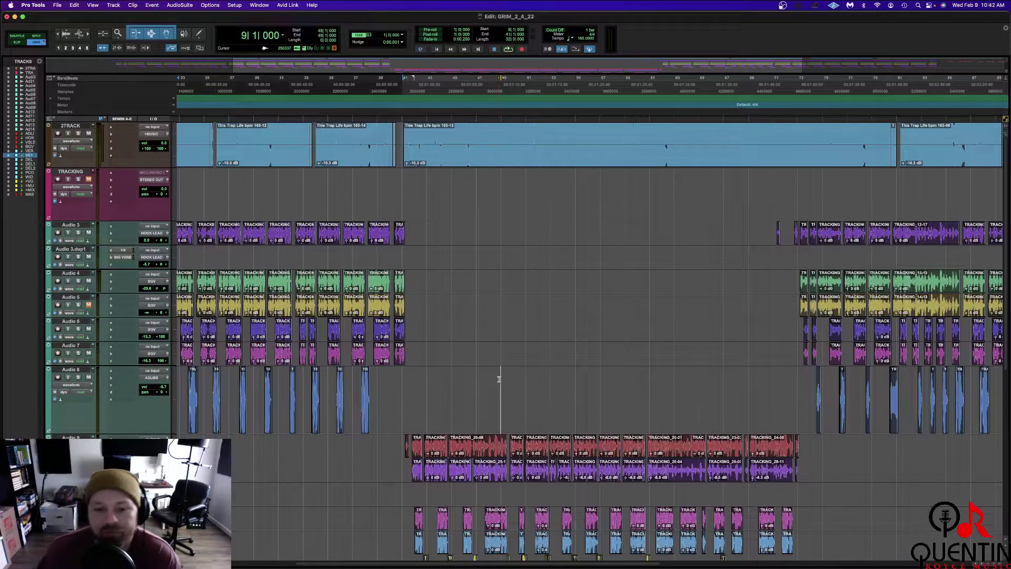
left_click(526, 385)
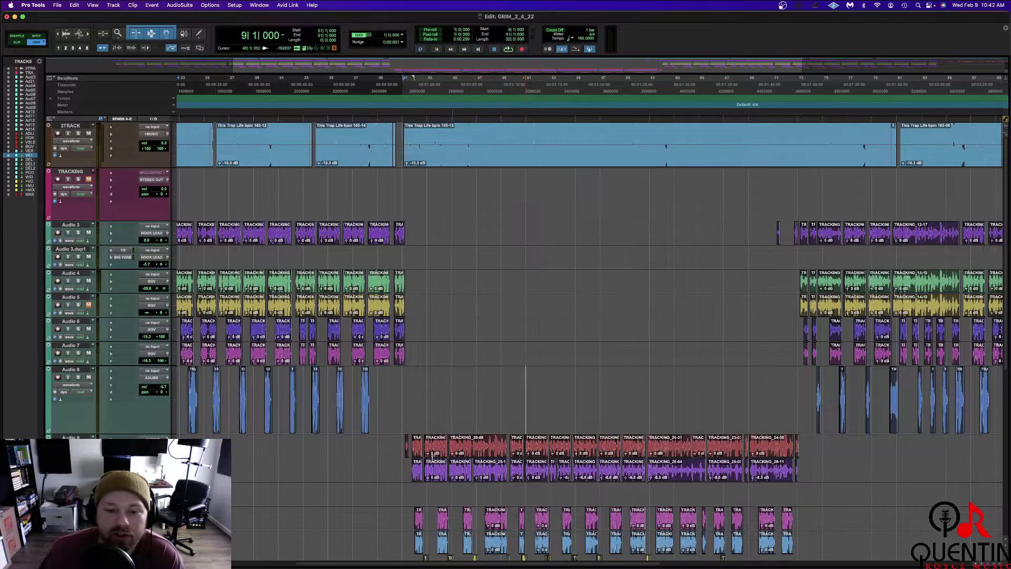
left_click(550, 388)
scroll(449, 362, "left", 5)
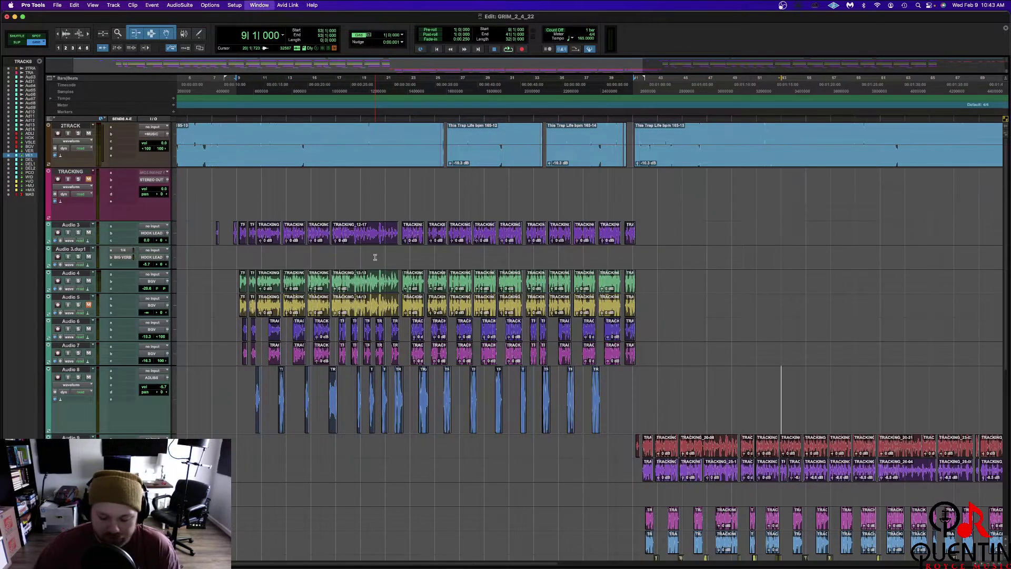
Move the ADLIBS track directly after BGVS in the Mix window and solo the 2TRACK and Audio 3 tracks
key("super+equal")
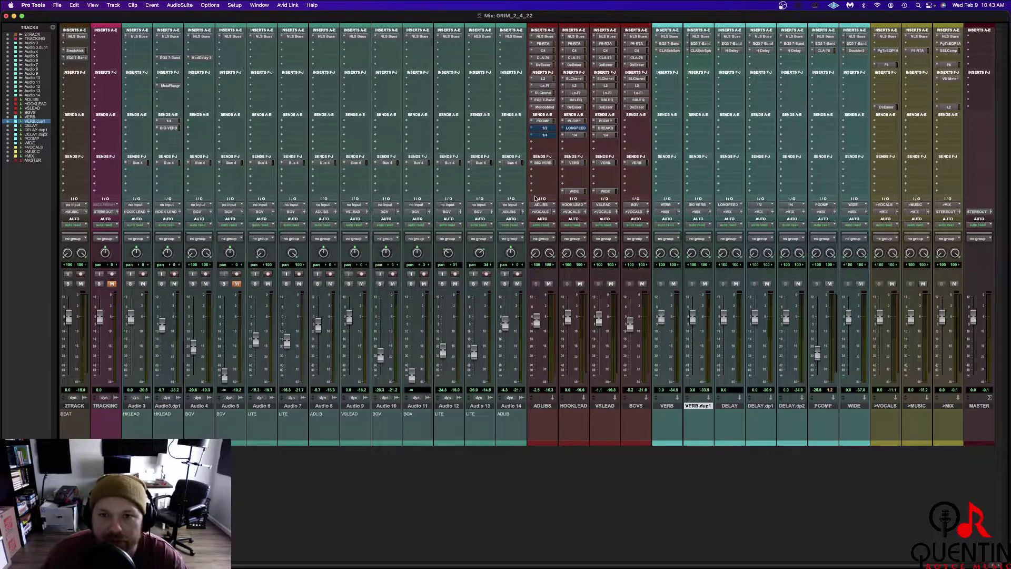
left_click_drag(542, 405, 656, 406)
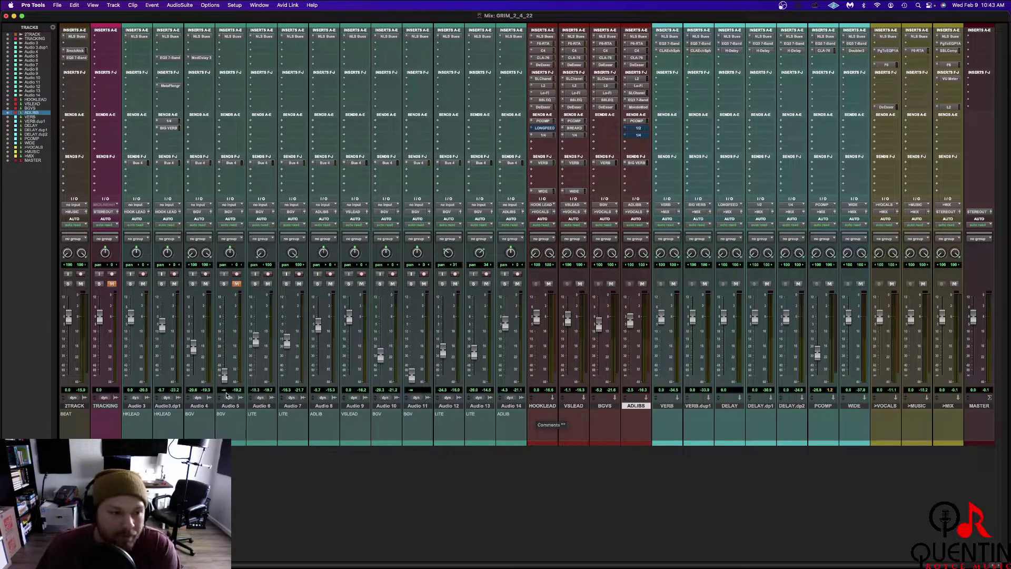
left_click(68, 283)
left_click(130, 284)
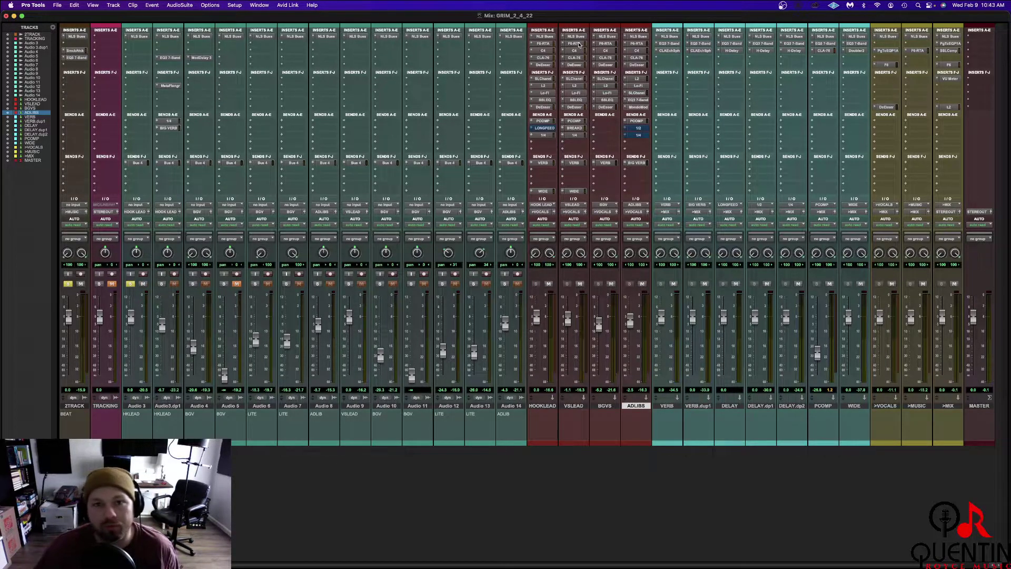
Bypass all inserts and sends on VSLEAD, and all inserts on the 2TRACK and >MIX tracks
left_click(576, 37, "shift+super")
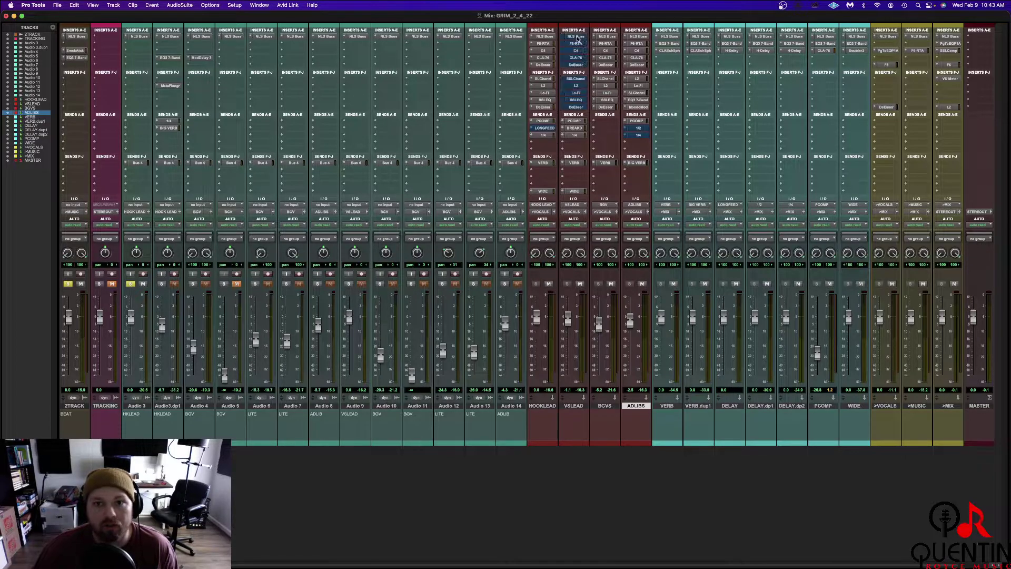
left_click(578, 122, "shift+super")
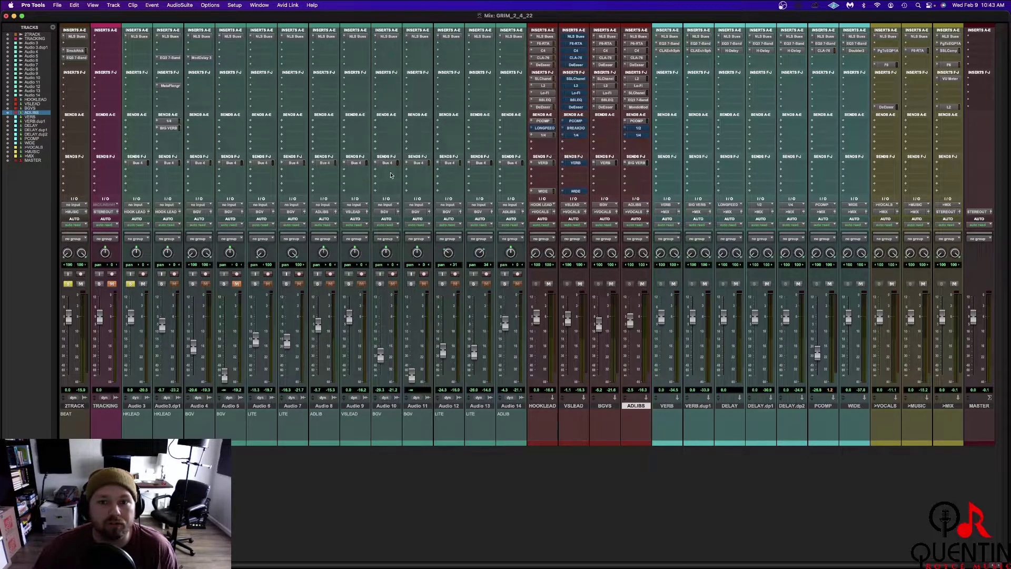
left_click(82, 38, "shift+super")
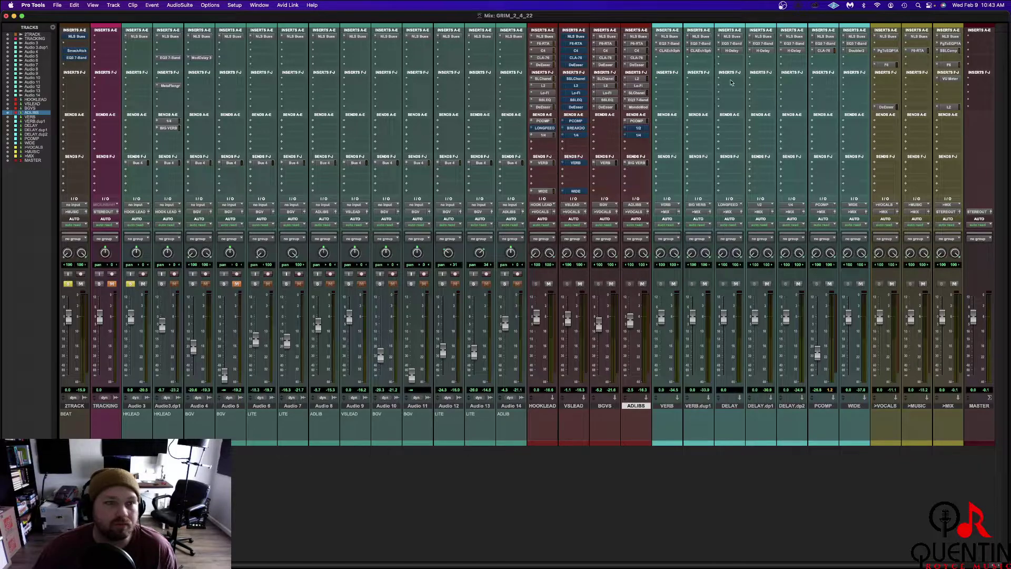
left_click(950, 45, "shift+super")
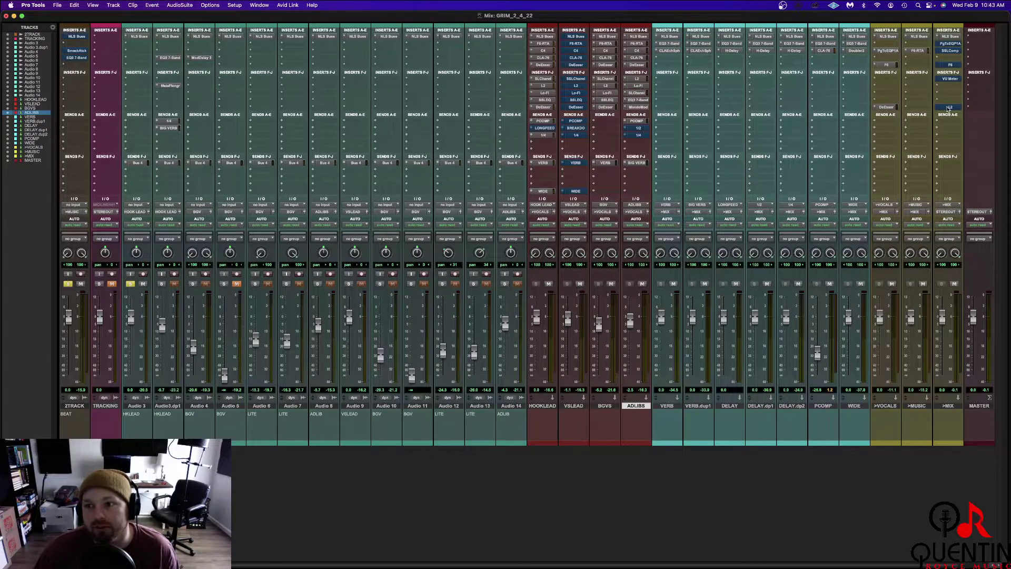
Take the L2 limiter on the >MIX track out of bypass and close its plug-in window
left_click(950, 108)
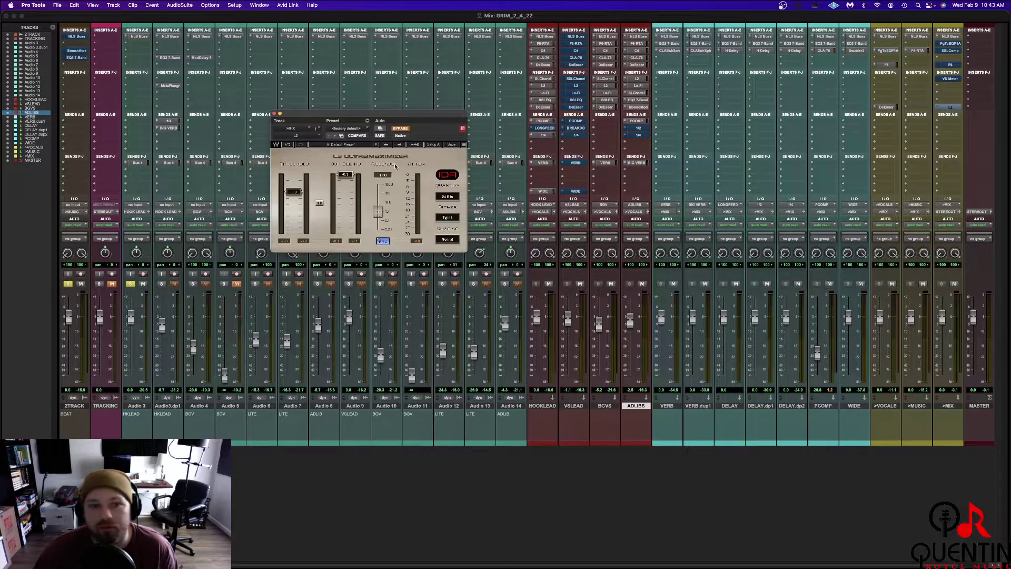
left_click(403, 128)
left_click_drag(294, 113, 582, 114)
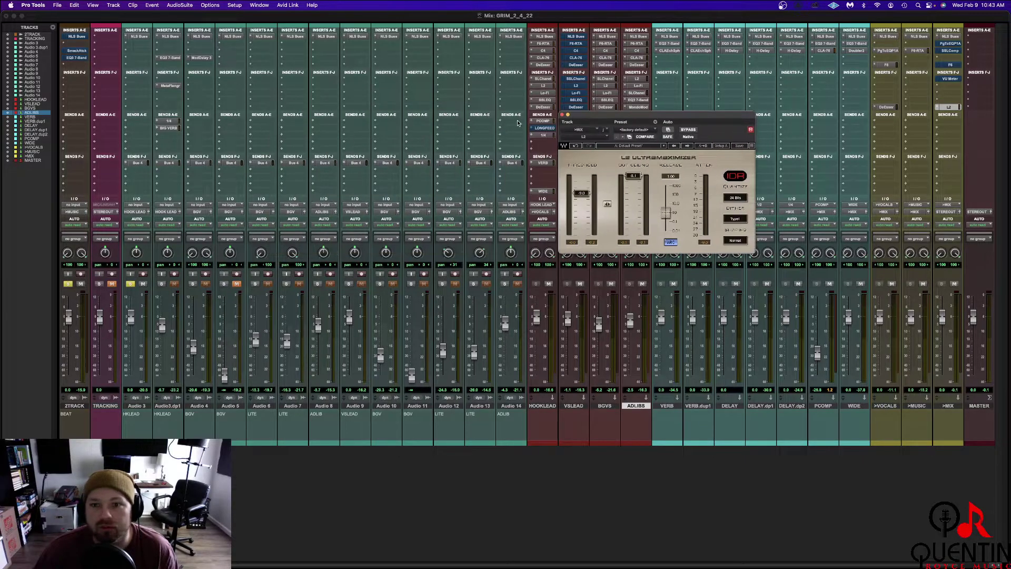
left_click(562, 114)
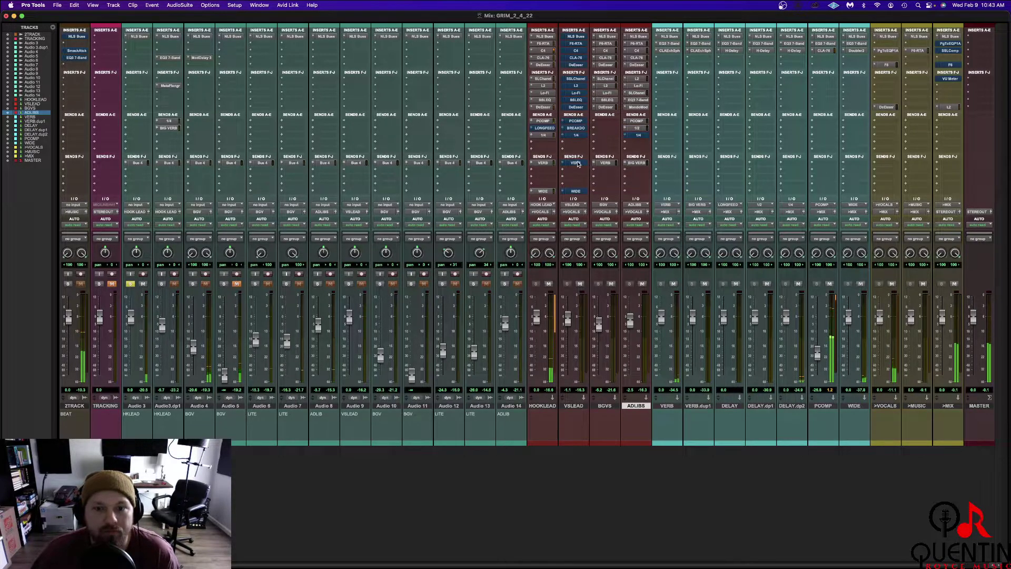
Reactivate the inserts and sends on VSLEAD and bypass those on HOOKLEAD instead for playback
left_click(578, 38, "shift+super")
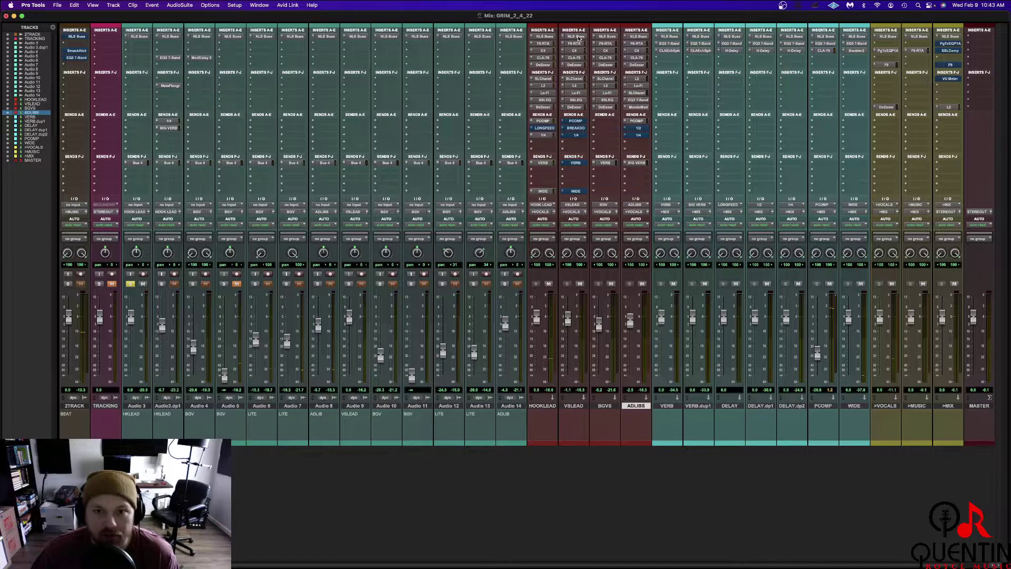
left_click(577, 122, "shift+super")
left_click(546, 123, "shift+super")
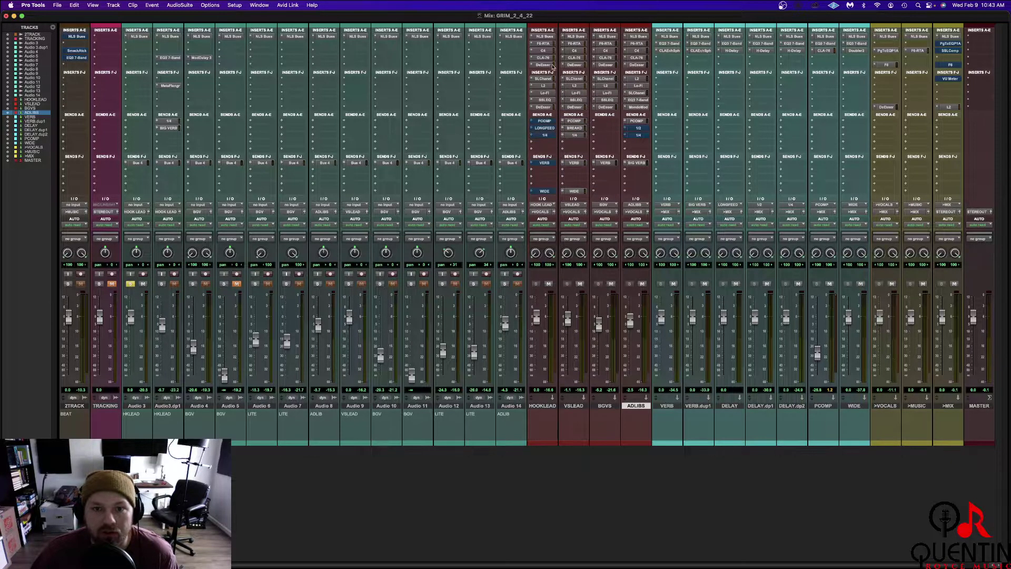
left_click(546, 42, "shift+super")
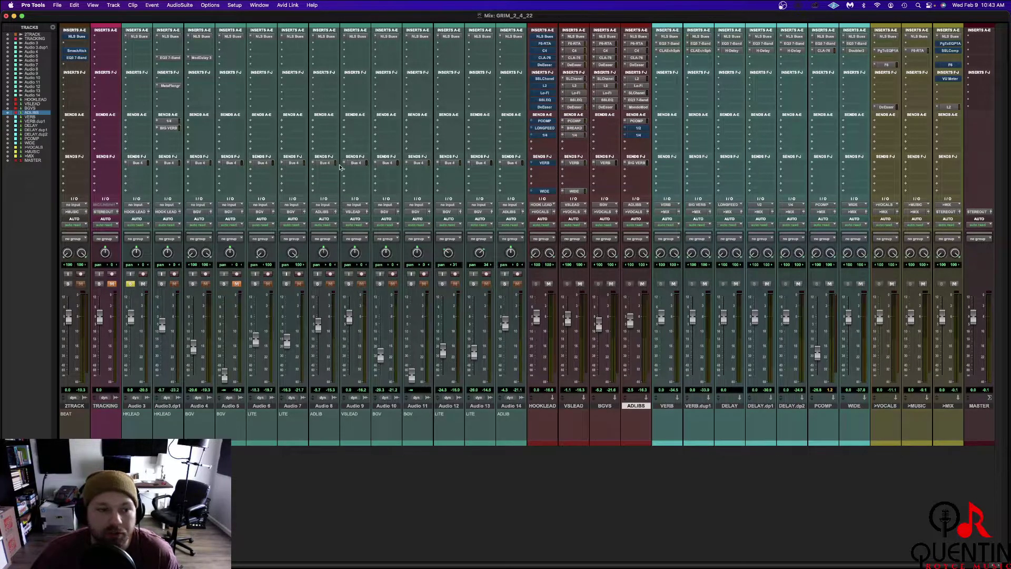
key("space")
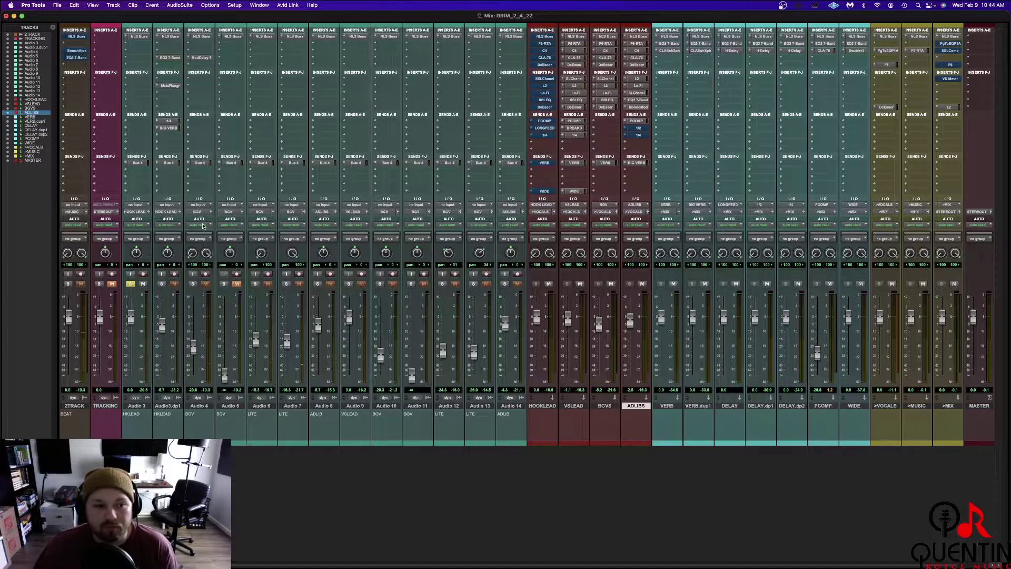
Review the HOOKLEAD insert chain by opening its F6-RTA, SSL EQ and DeEsser plug-ins in turn, and close the plug-in window
left_click(545, 44)
left_click_drag(748, 121, 344, 64)
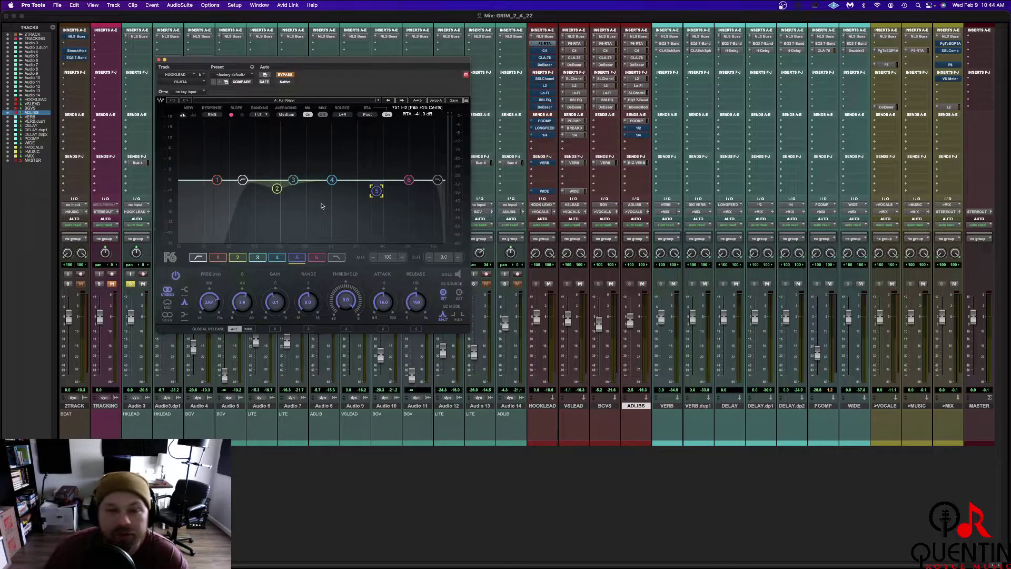
left_click(546, 93)
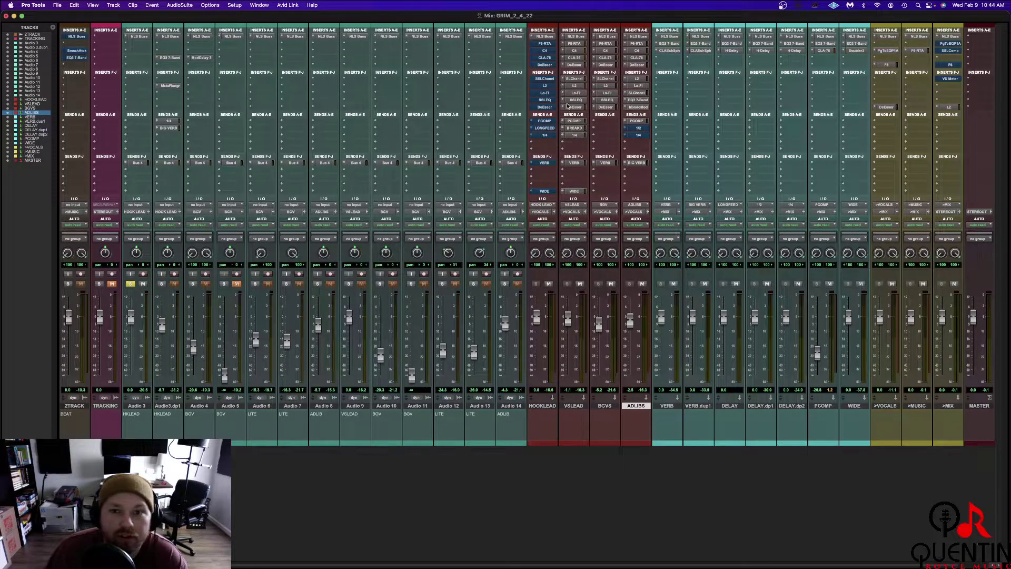
left_click(548, 79)
left_click(545, 100)
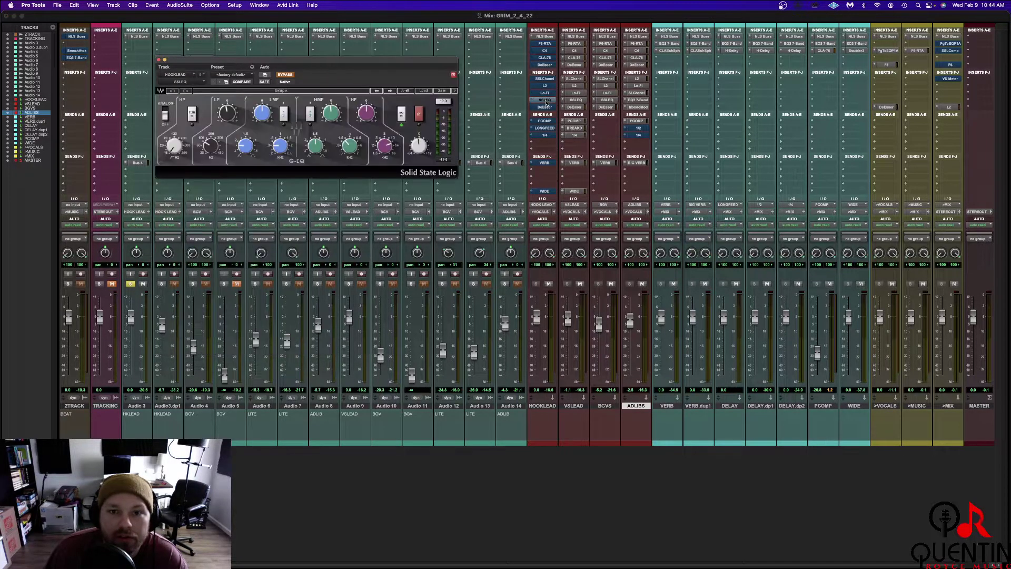
left_click(545, 108)
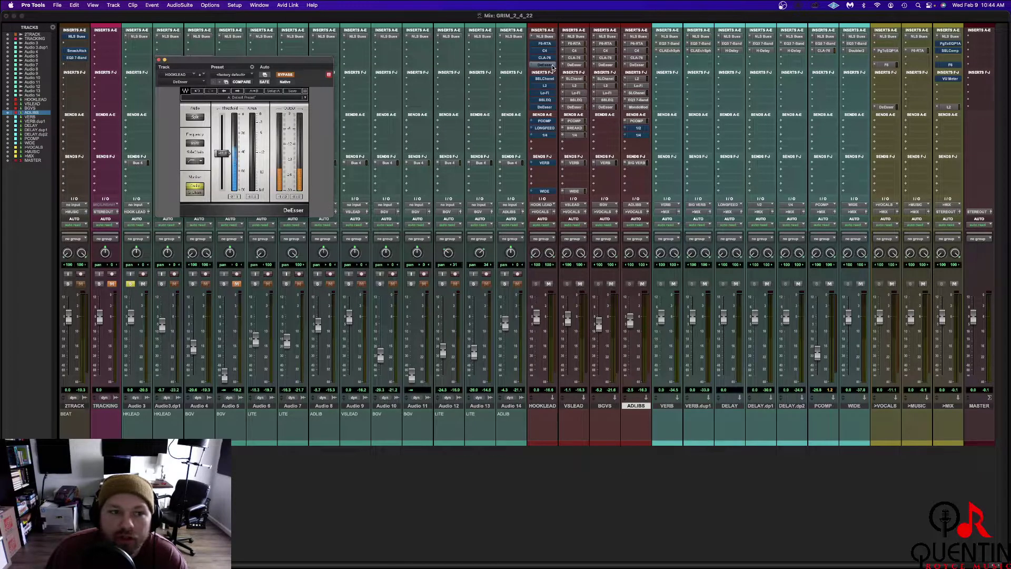
left_click(159, 61)
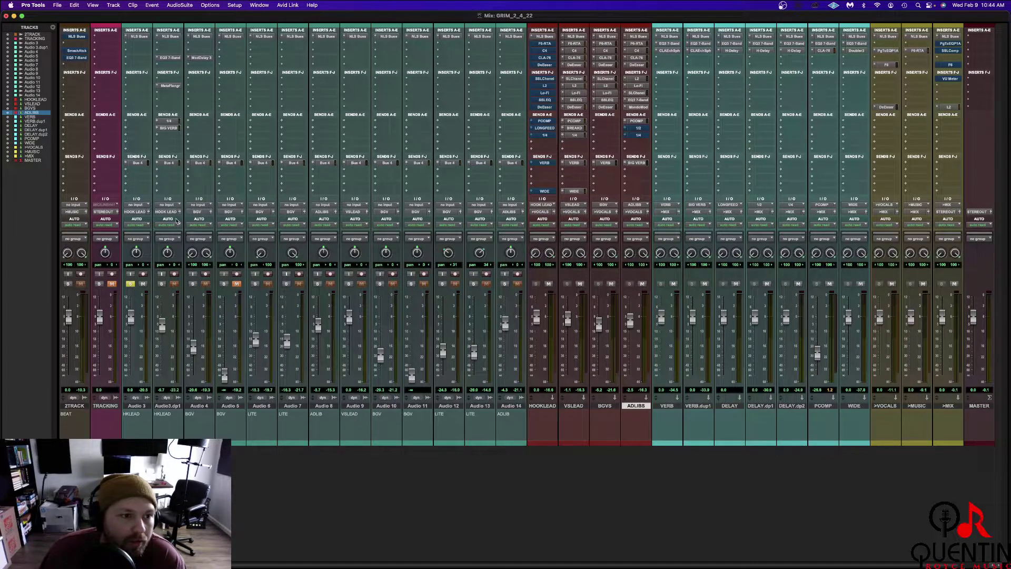
Inspect the Bus 4 send on Audio 3 and the F6-RTA with its Bus 4 key input on >MUSIC, closing each window
left_click(137, 163)
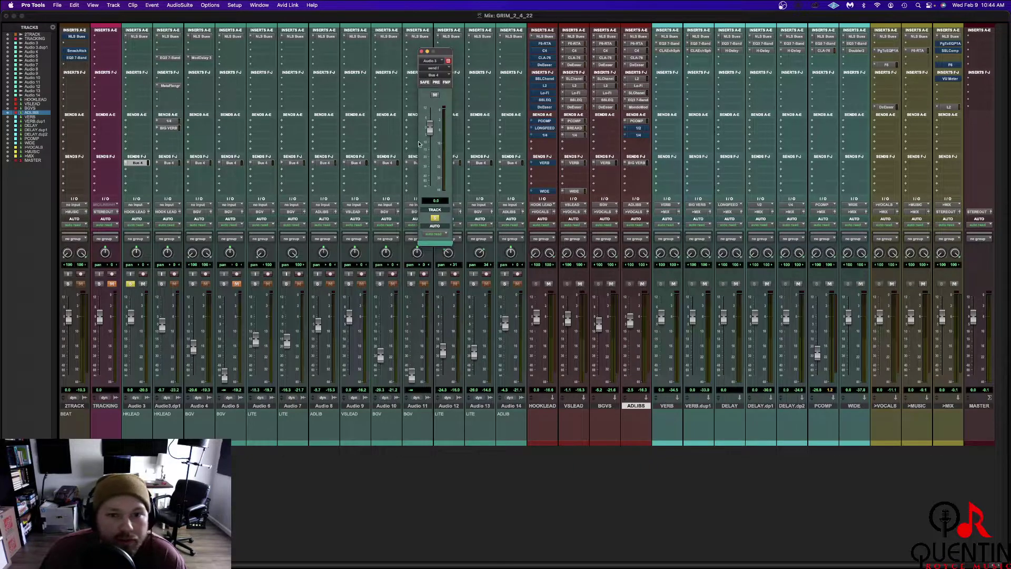
left_click(422, 52)
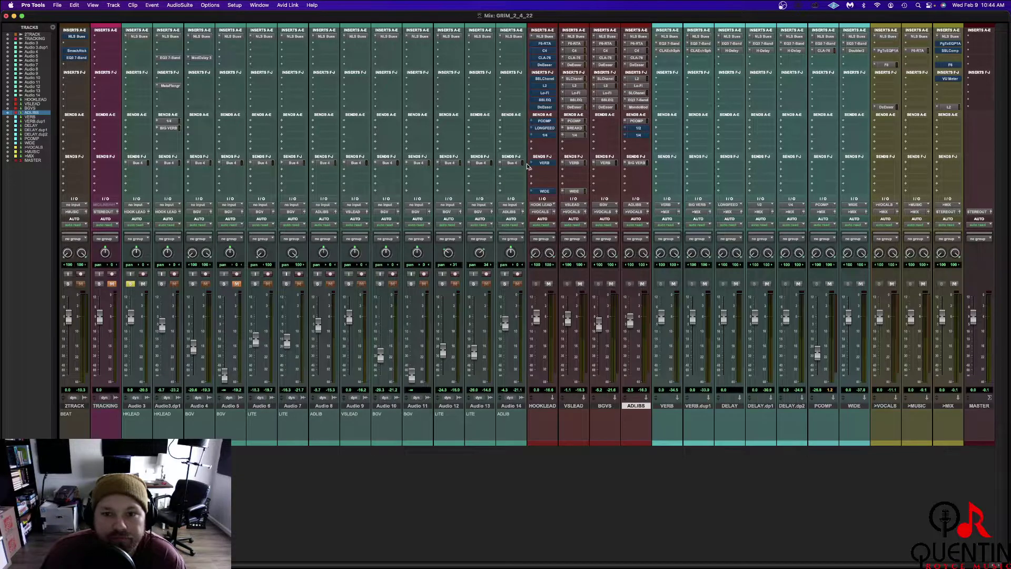
scroll(890, 64, "right", 1)
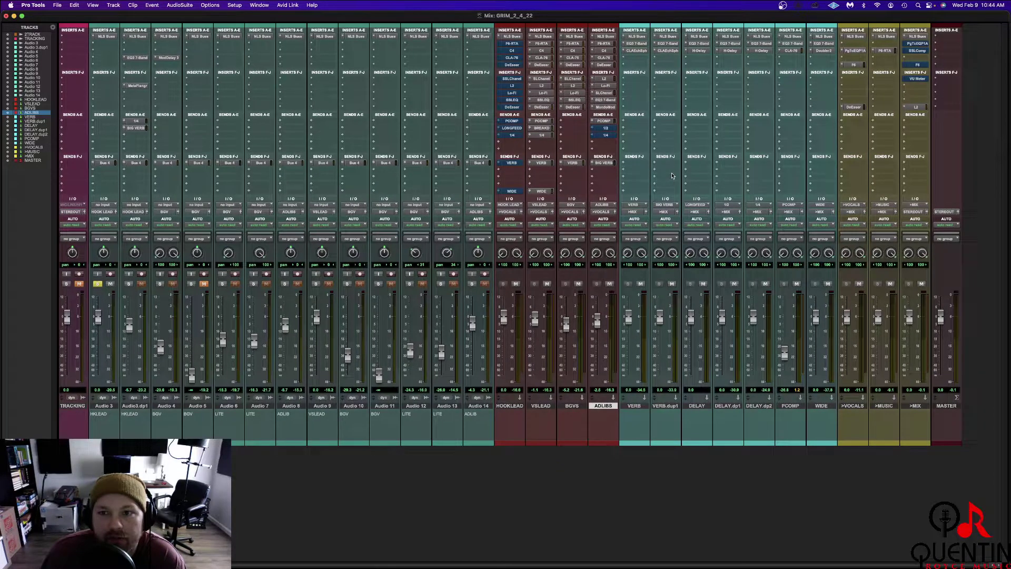
left_click(885, 51)
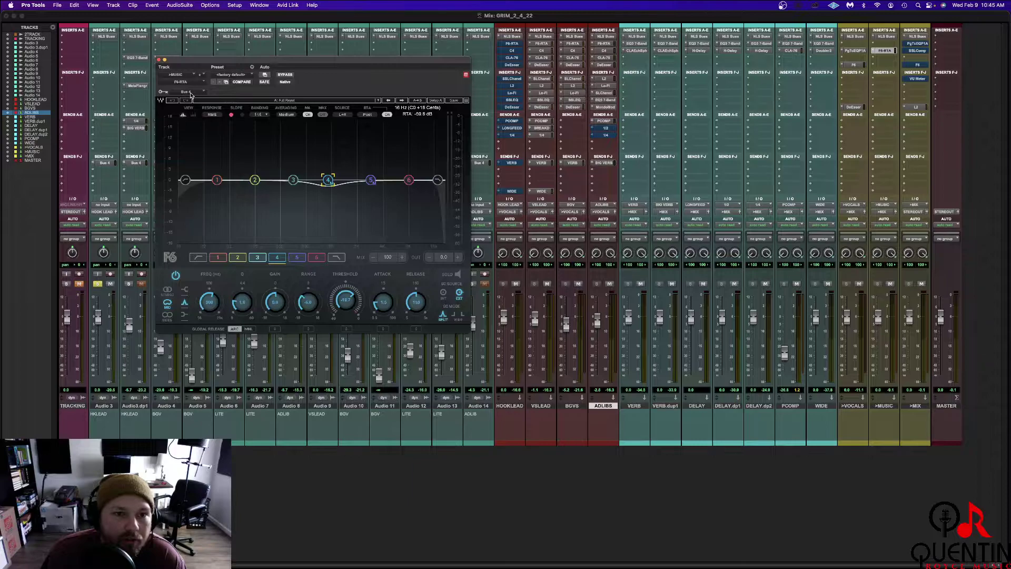
left_click(159, 60)
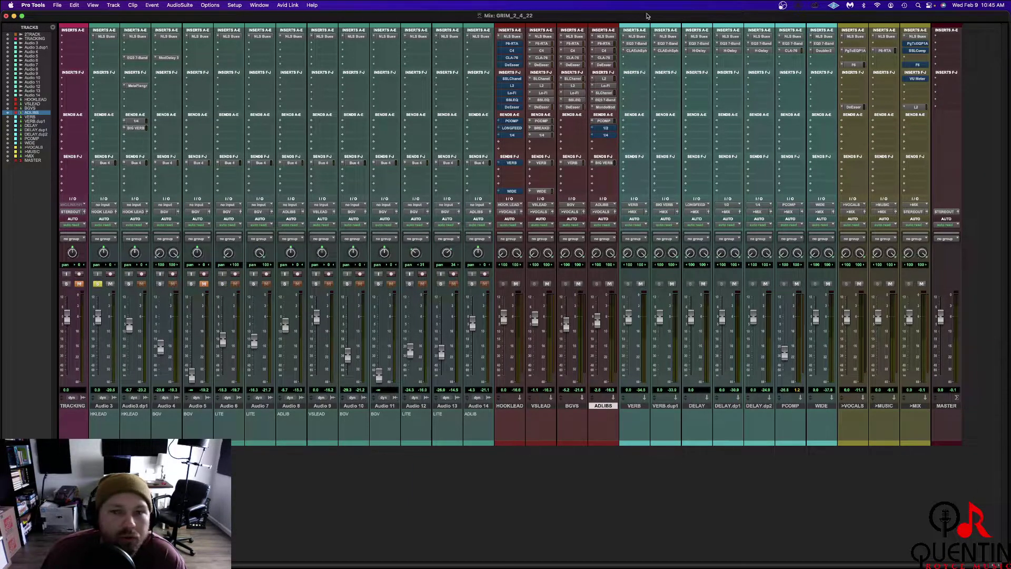
left_click(887, 51)
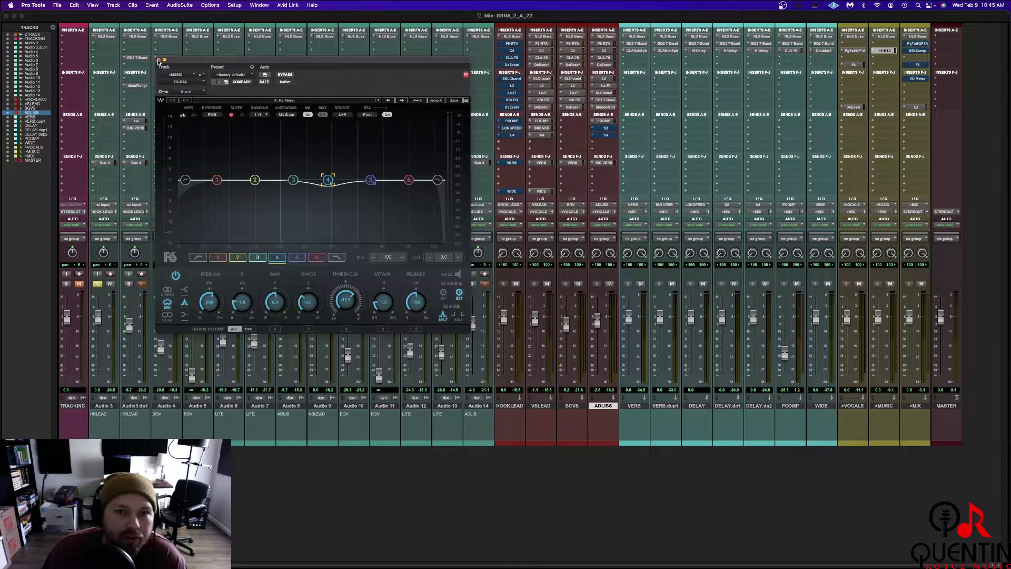
left_click(158, 61)
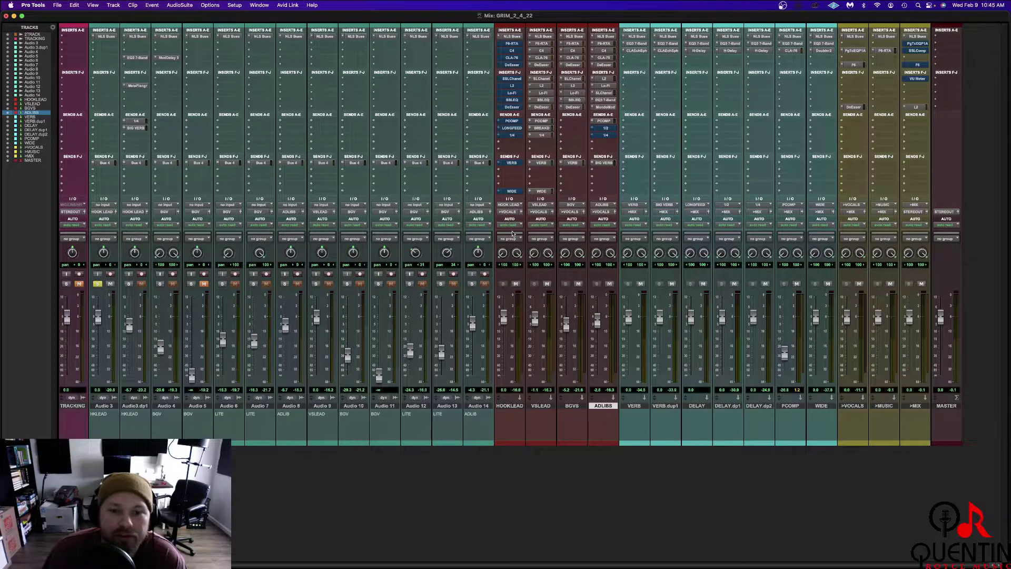
Open the F6-RTA on HOOKLEAD and toggle its bypass during playback to compare the hook lead with and without EQ
scroll(163, 207, "left", 2)
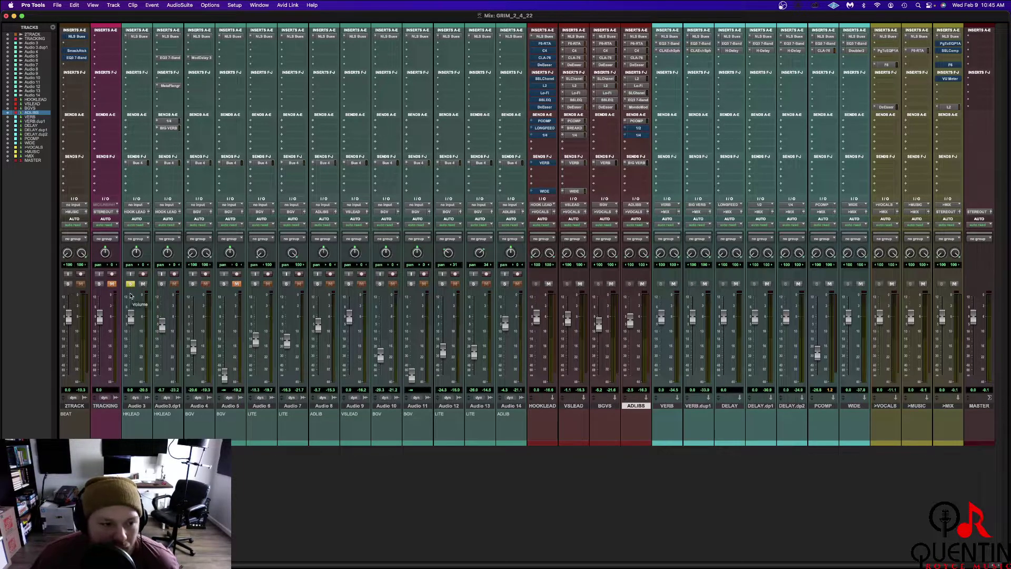
left_click(545, 43)
left_click_drag(349, 63, 495, 56)
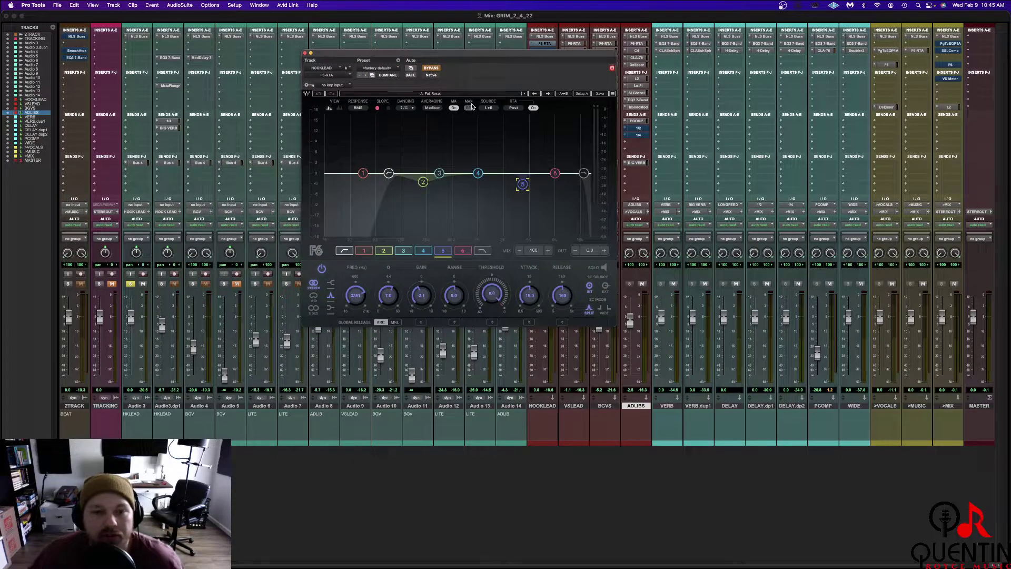
left_click(431, 69)
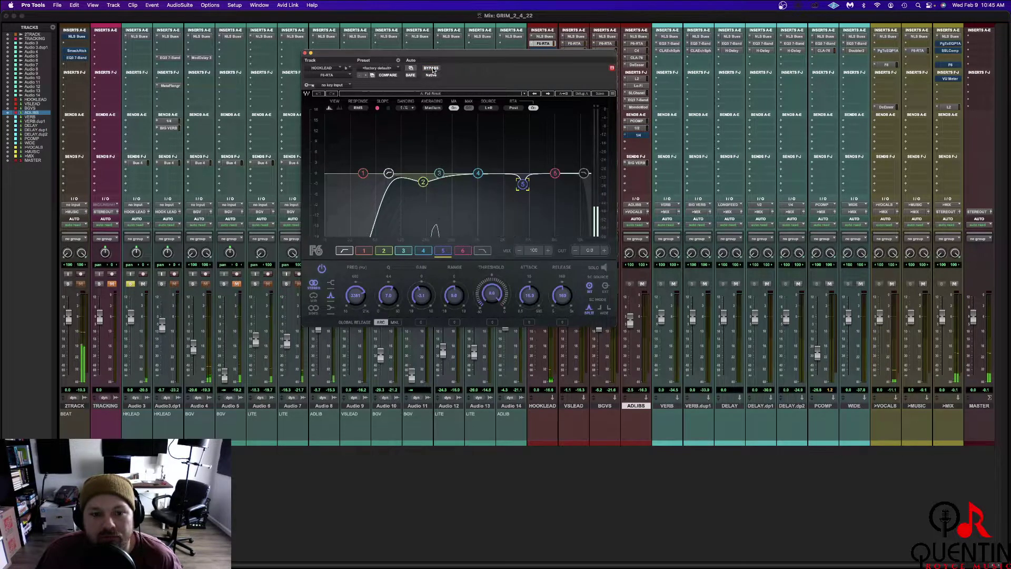
left_click(432, 68)
left_click(431, 68)
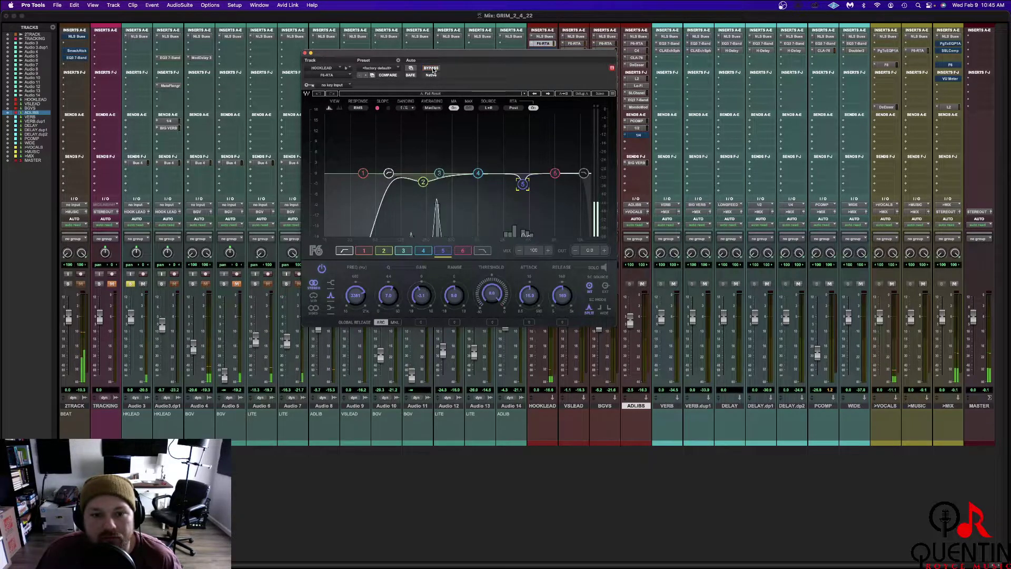
left_click(433, 69)
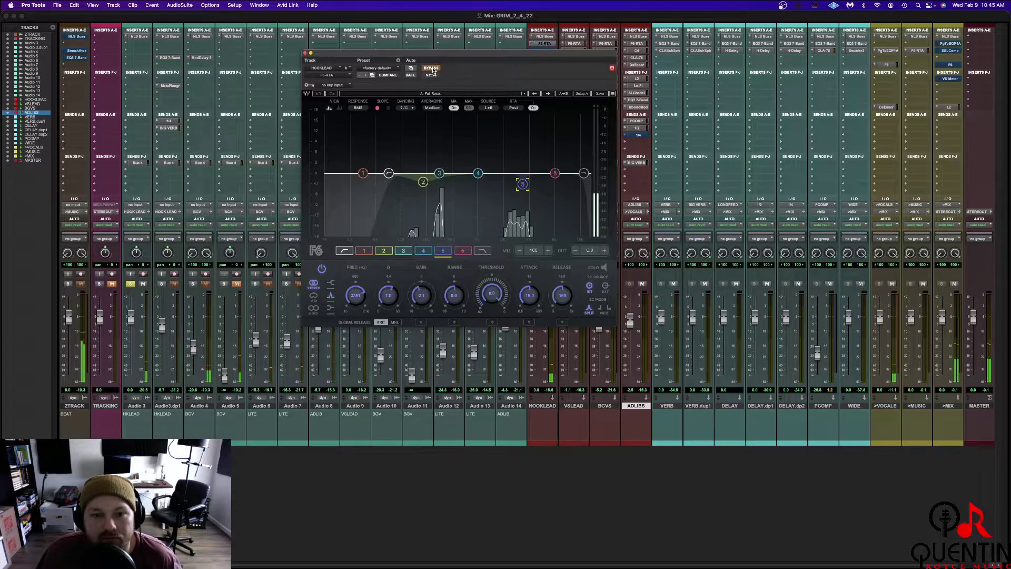
left_click(434, 69)
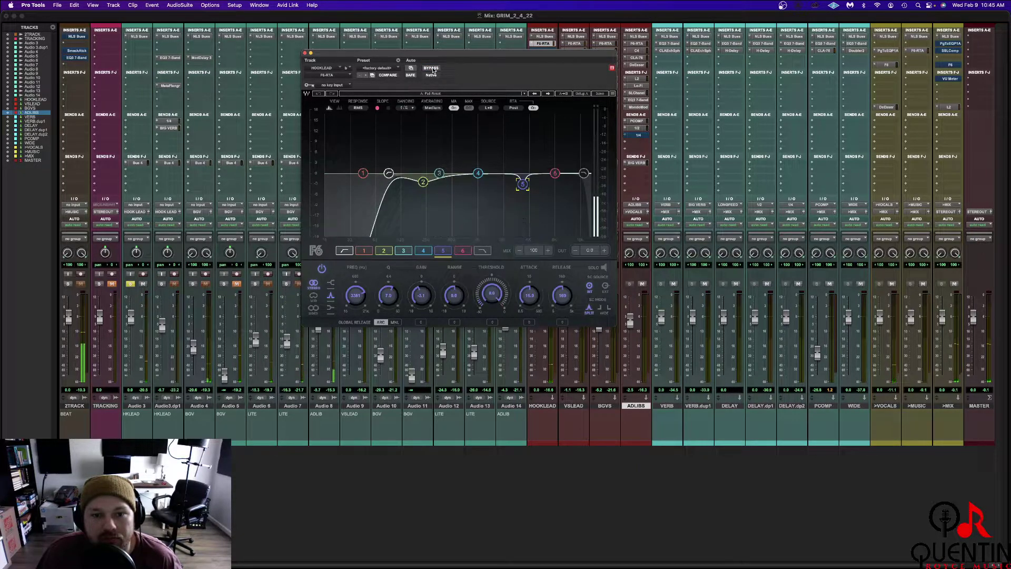
Solo 2TRACK, play it with the HOOKLEAD F6-RTA bypassed, and check the NLS Buss plug-in on 2TRACK
left_click(67, 283)
left_click(431, 68)
key("space")
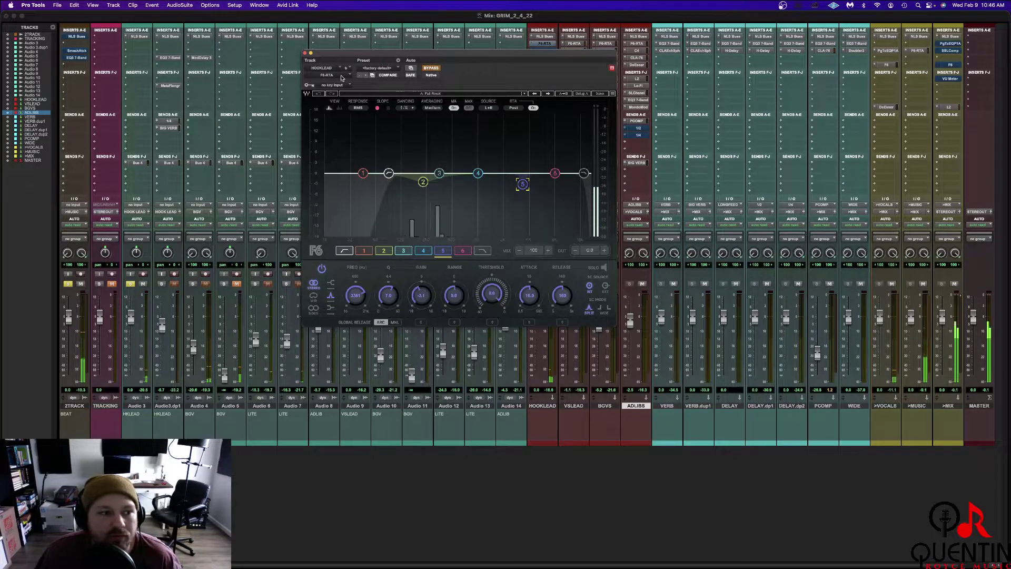
key("space")
left_click(83, 37)
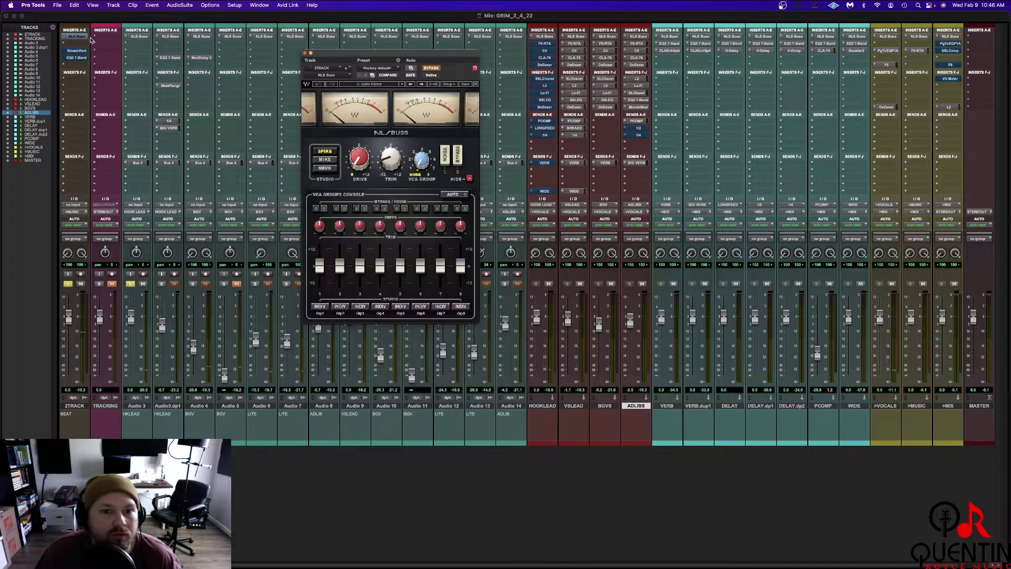
left_click(305, 54)
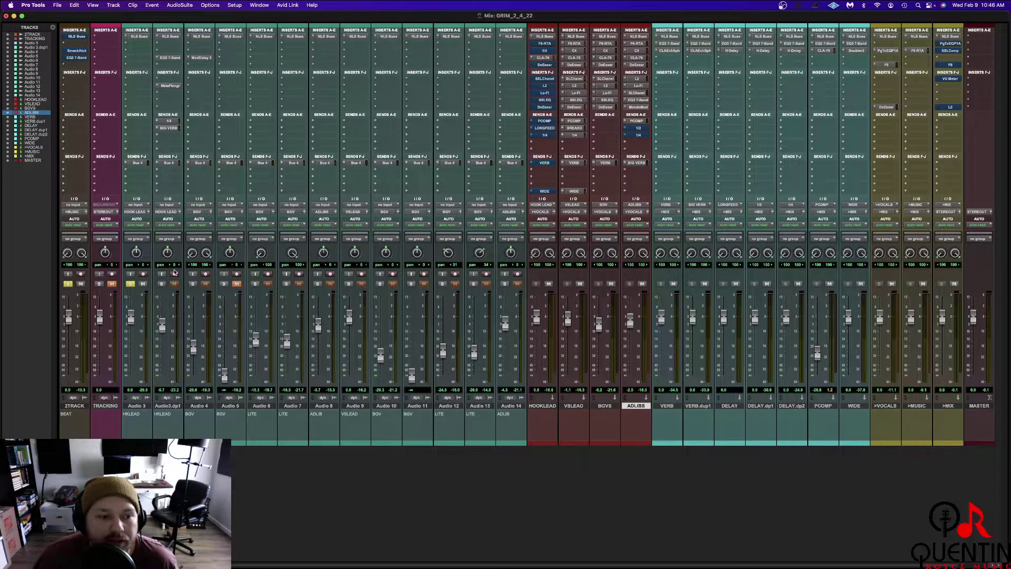
Compare the HOOKLEAD F6-RTA bypassed and active against the beat, leave it active, stop playback and unsolo 2TRACK
left_click(545, 43)
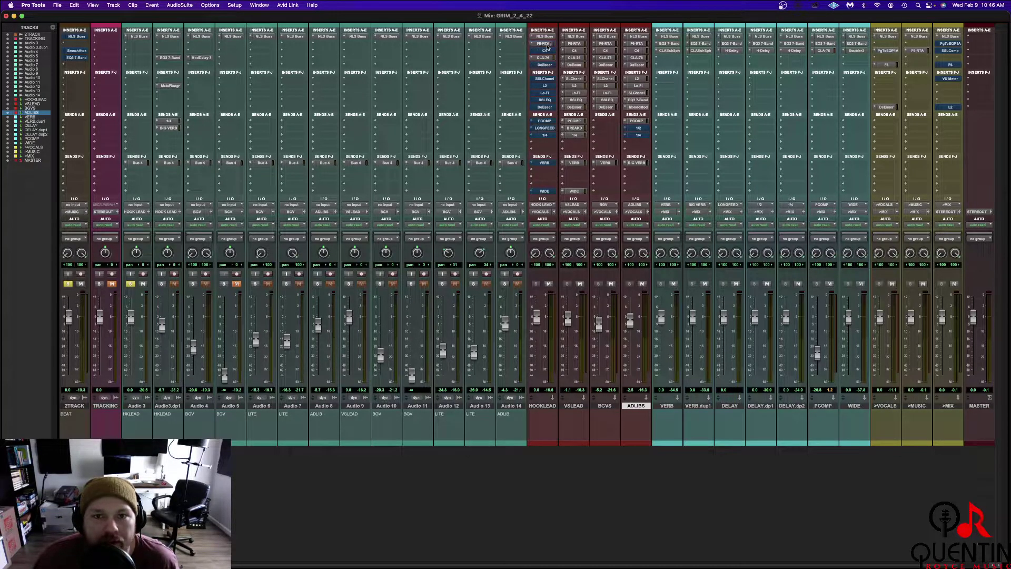
left_click(435, 68)
key("space")
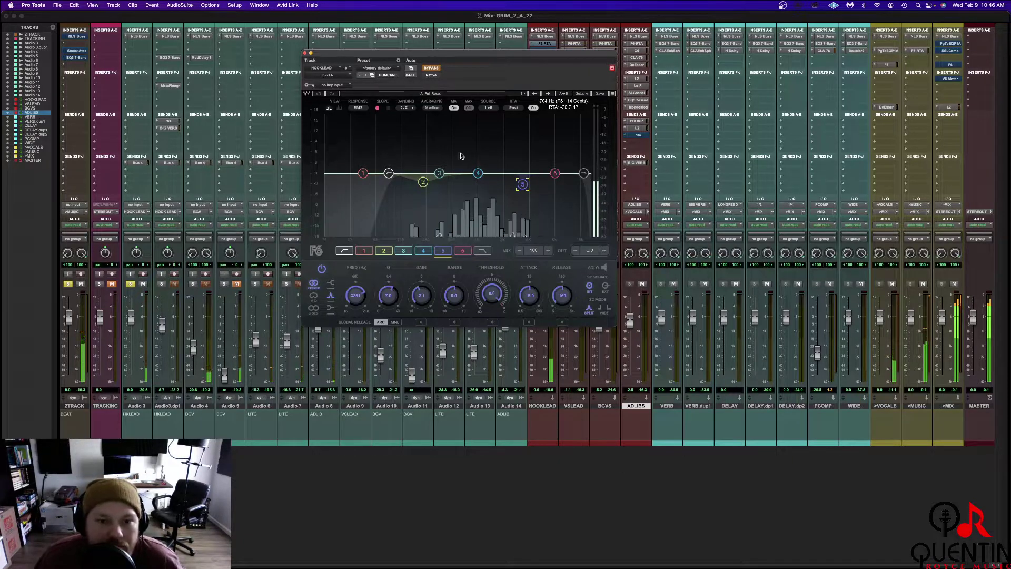
left_click(434, 68)
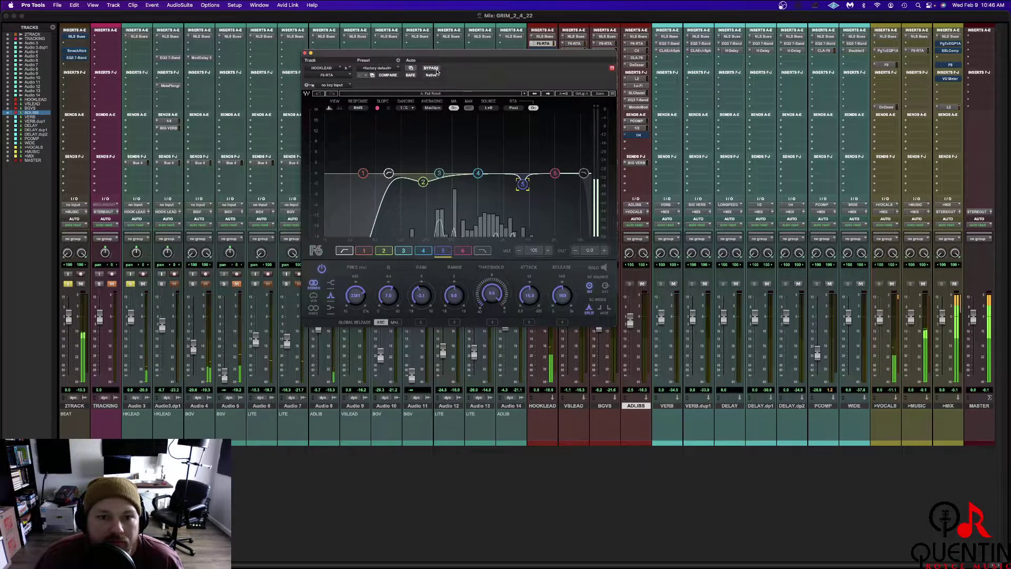
left_click(435, 70)
left_click(435, 69)
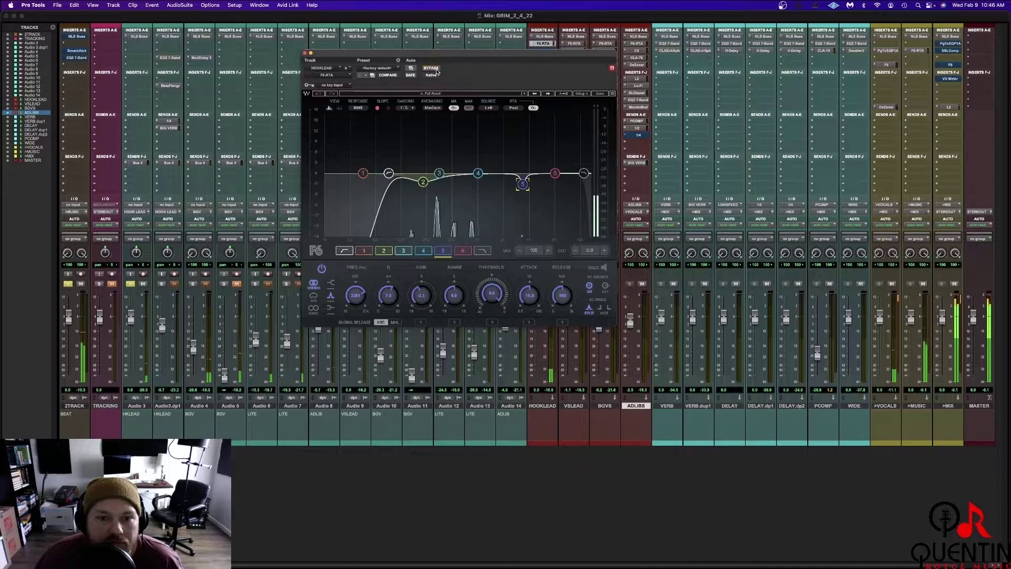
key("space")
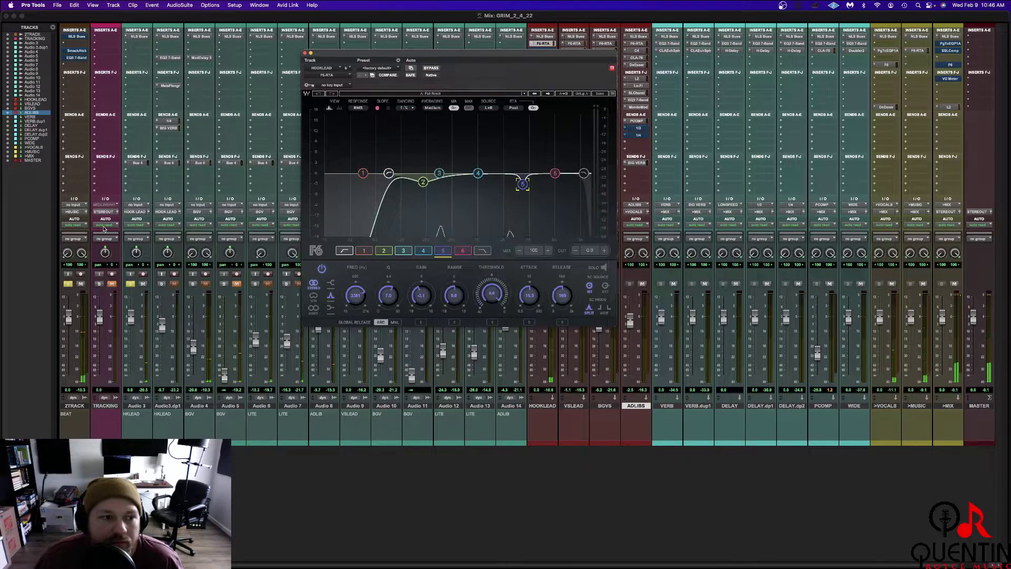
left_click(68, 283)
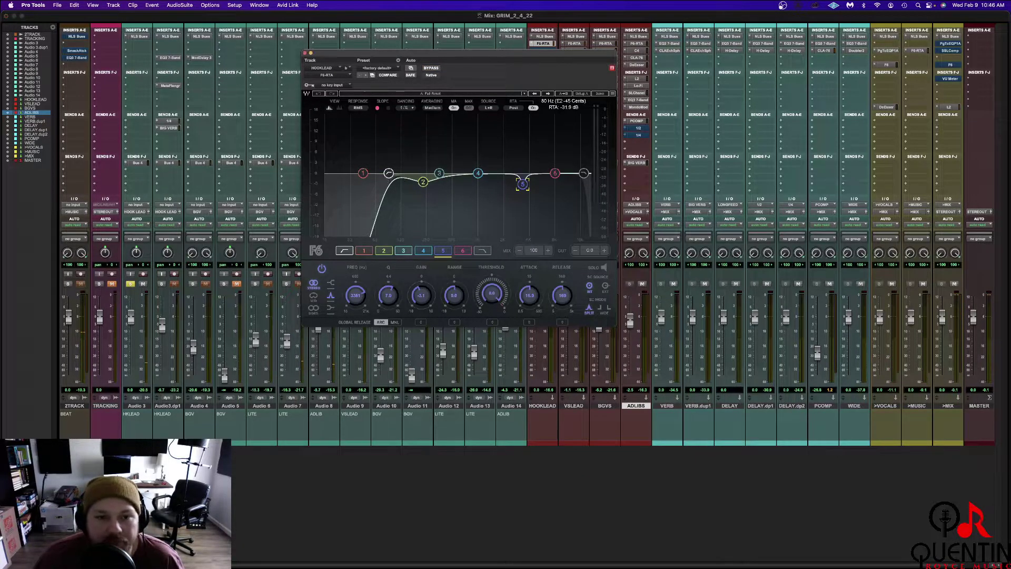
Show the settings of the HOOKLEAD F6-RTA's high-pass filter and its band 2 cut
left_click(388, 173)
mouse_move(362, 300)
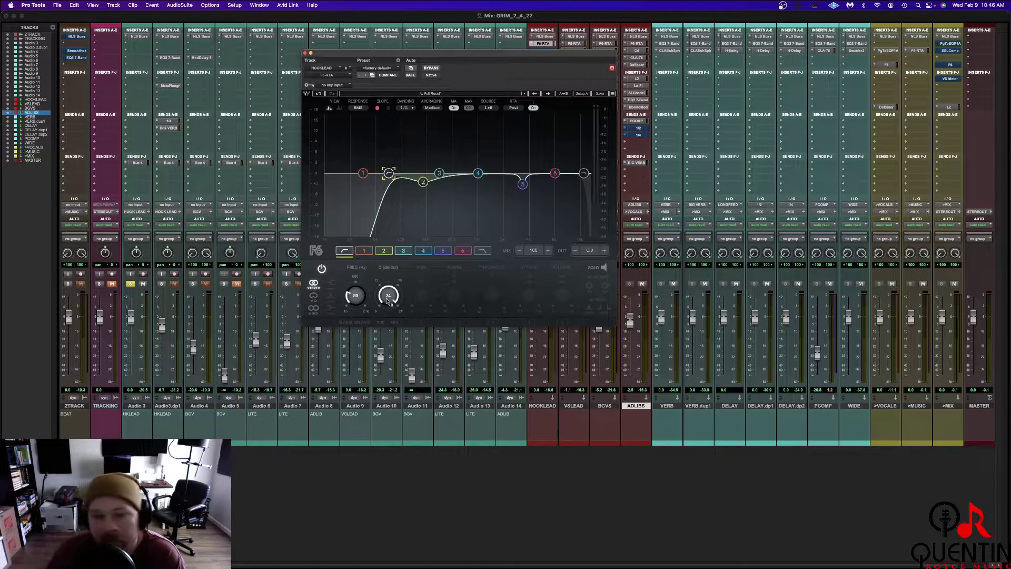
left_click(424, 181)
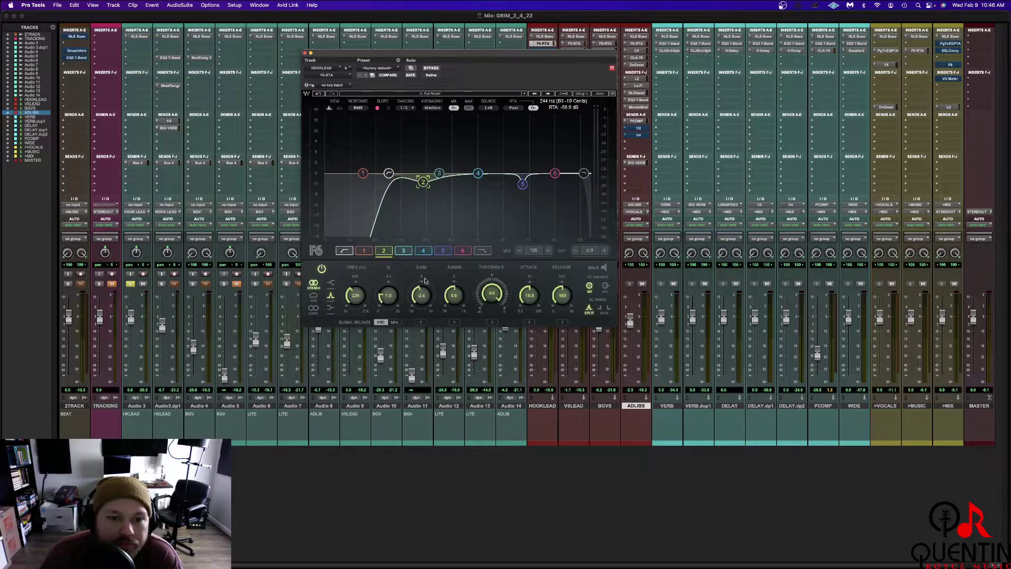
Audition band 2 of the HOOKLEAD F6-RTA during playback by toggling its solo and its on/off state
left_click(594, 269)
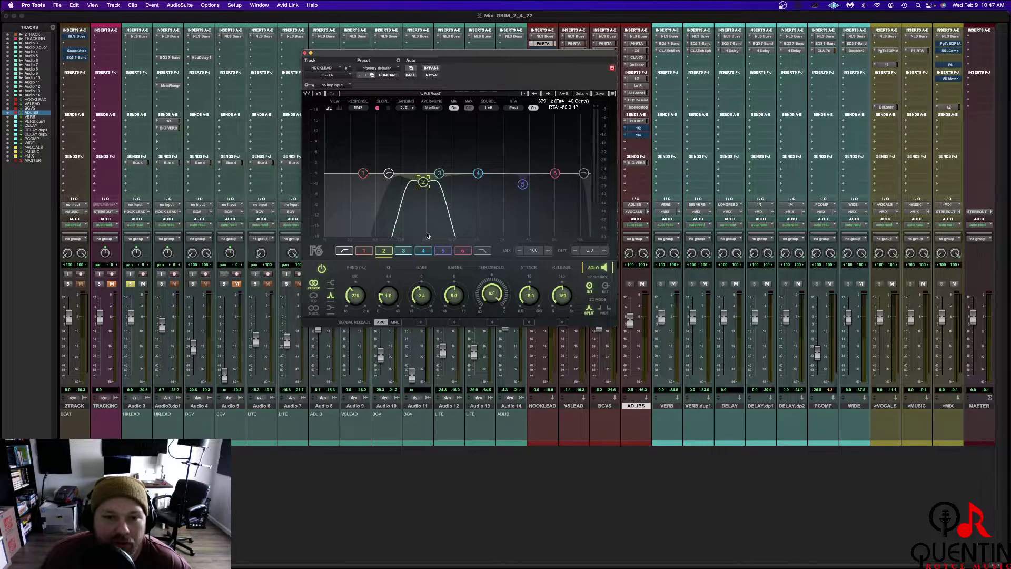
key("space")
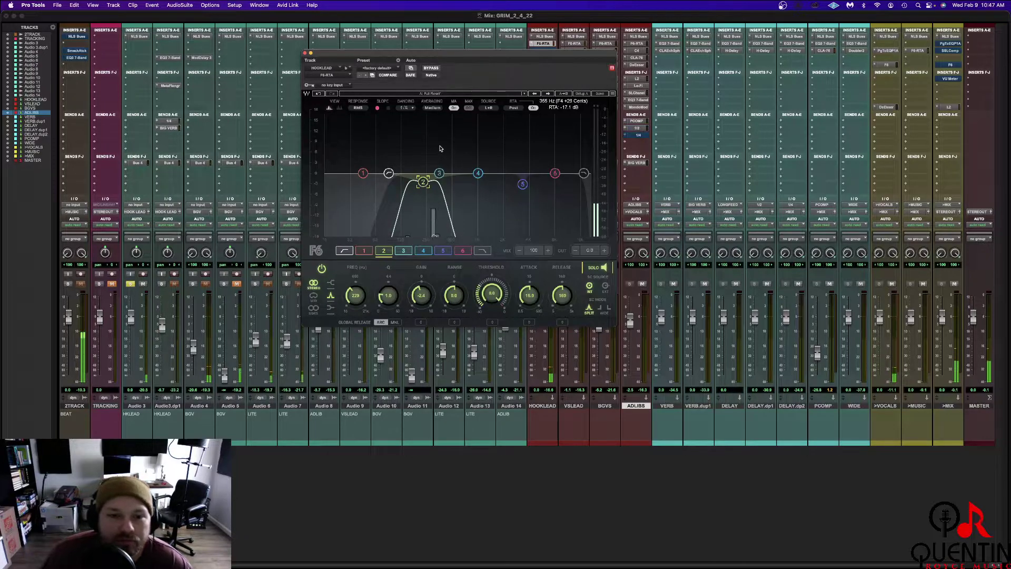
left_click(592, 267)
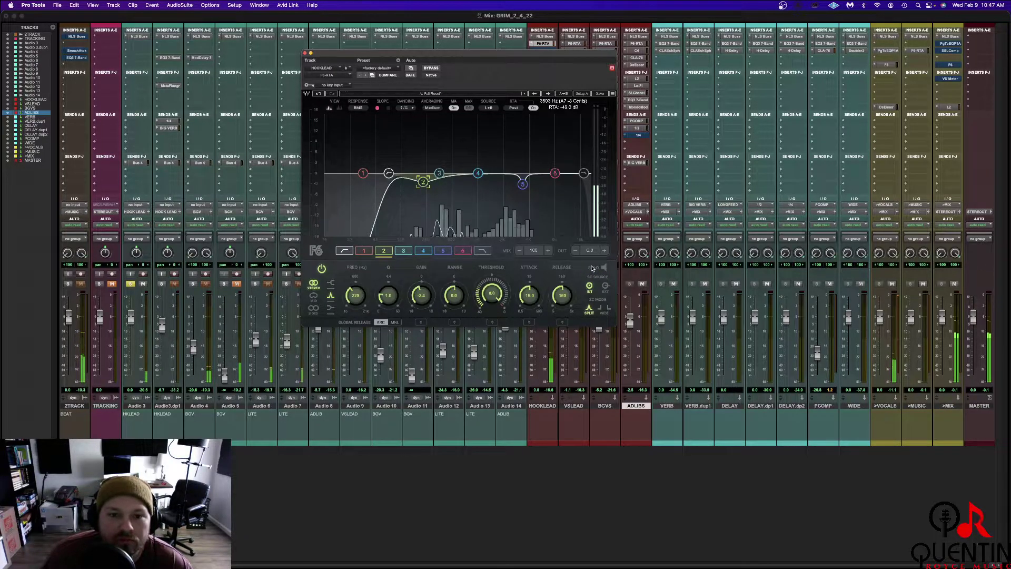
left_click(592, 267)
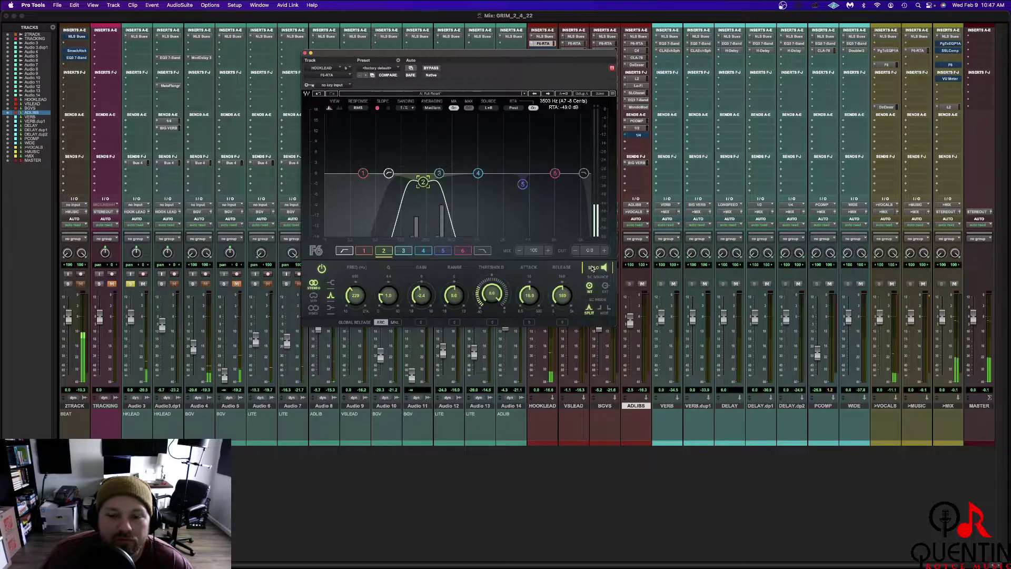
left_click(592, 267)
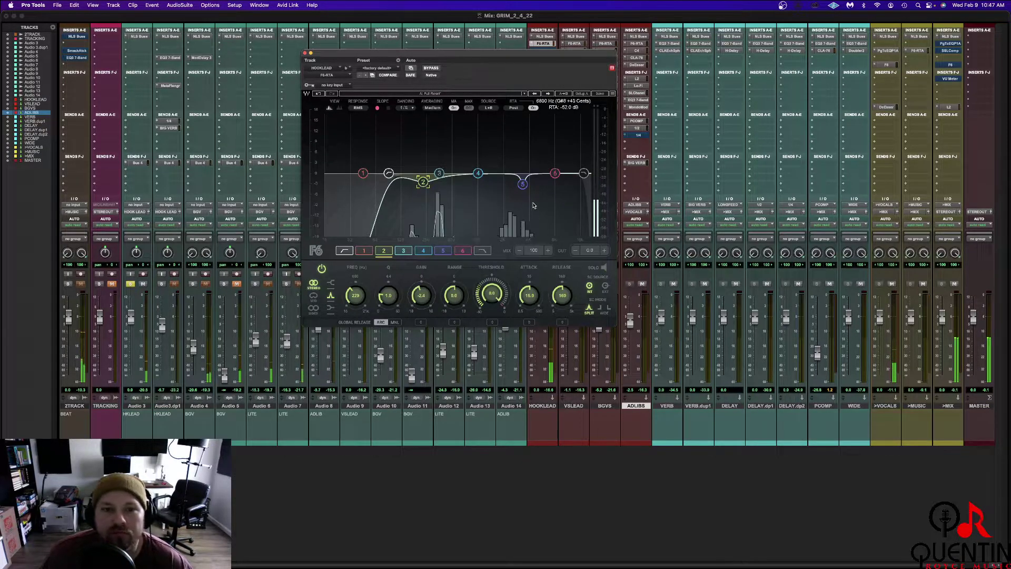
left_click(321, 269)
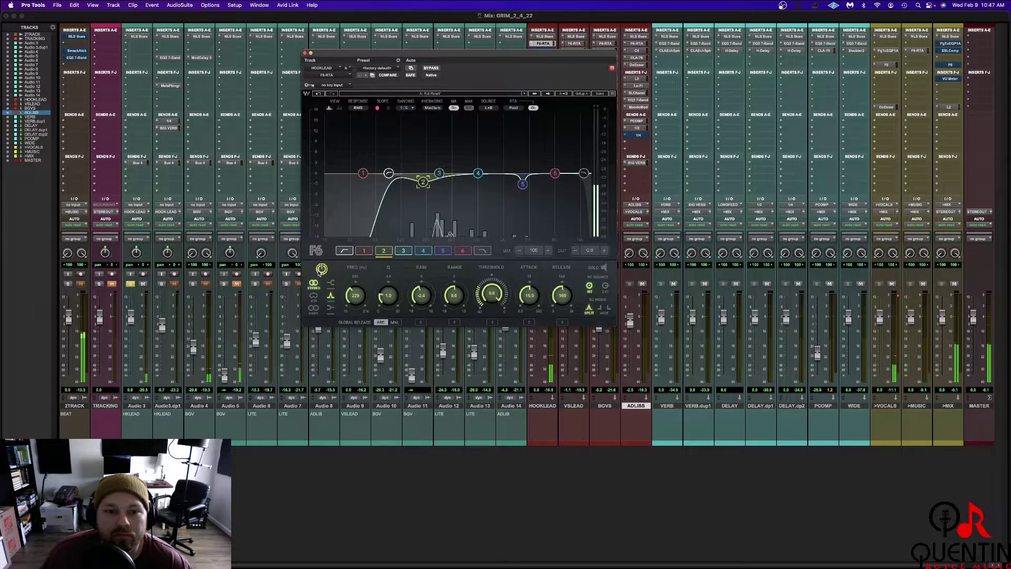
Compare the vocal with band 2 of the HOOKLEAD F6-RTA switched off and on during playback
left_click(321, 269)
left_click(322, 269)
left_click(321, 269)
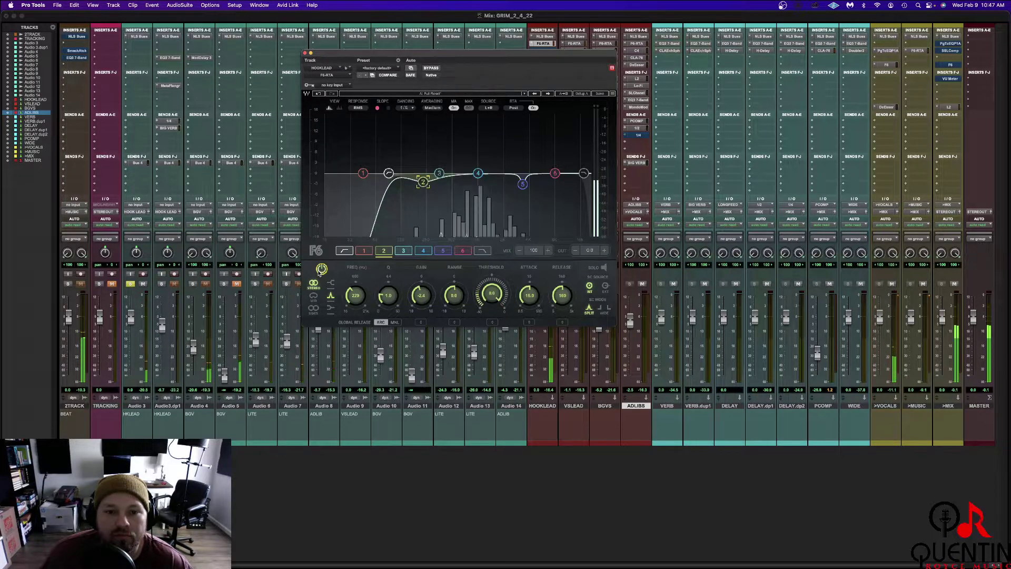
Audition band 5 of the HOOKLEAD F6-RTA in solo during playback, and stop playback
left_click(522, 184)
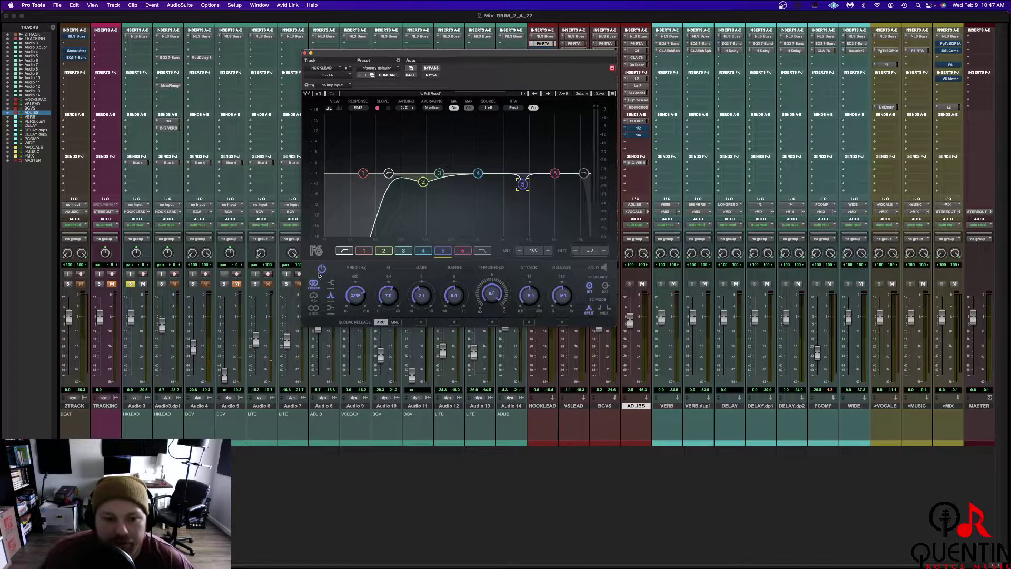
left_click(600, 268)
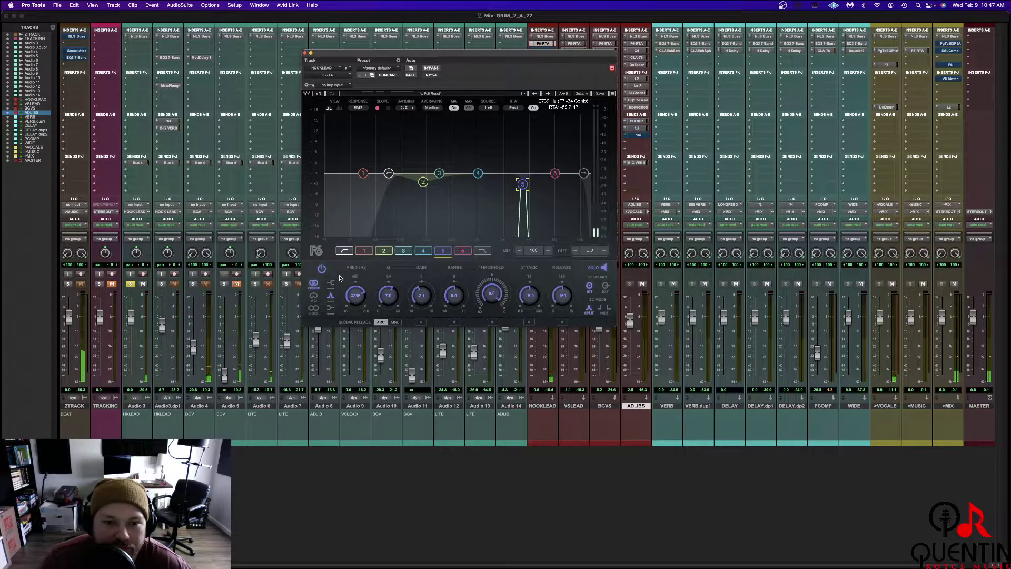
key("space")
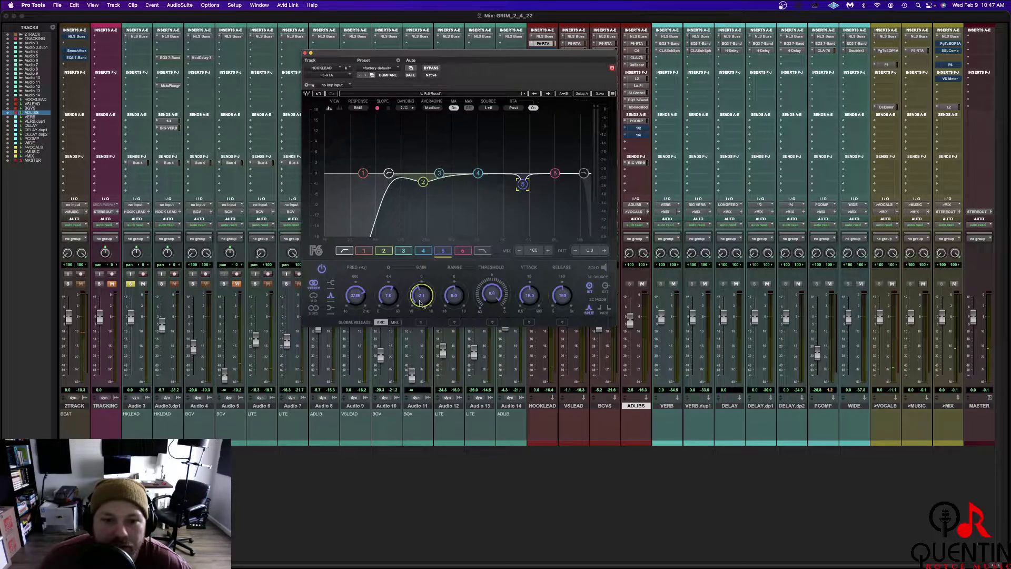
Boost the gain of F6-RTA band 5 to about 11.6 dB, listen to the exaggerated frequency, and restore the gain to -3.1 dB
left_click_drag(421, 295, 421, 263)
key("space")
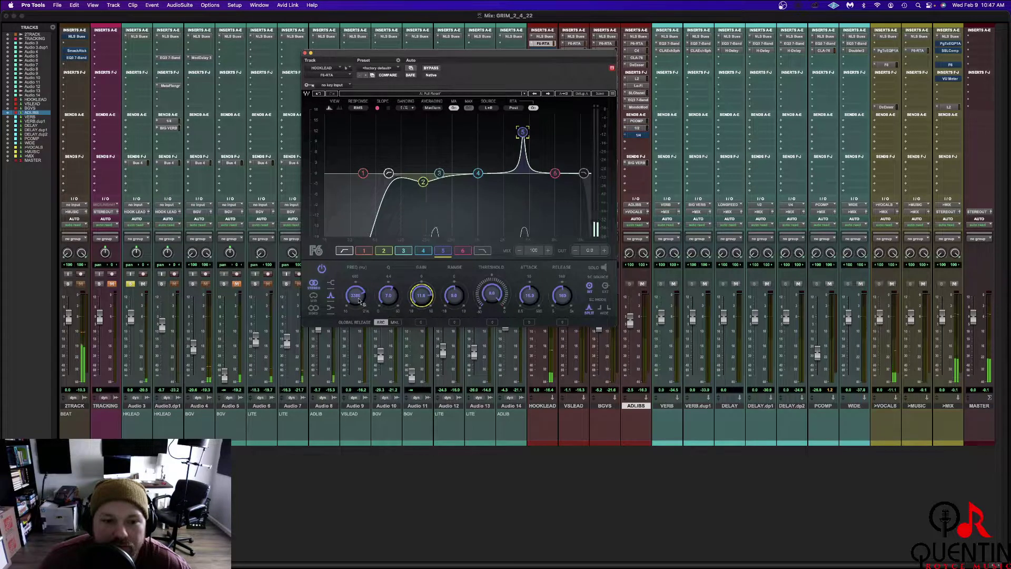
key("space")
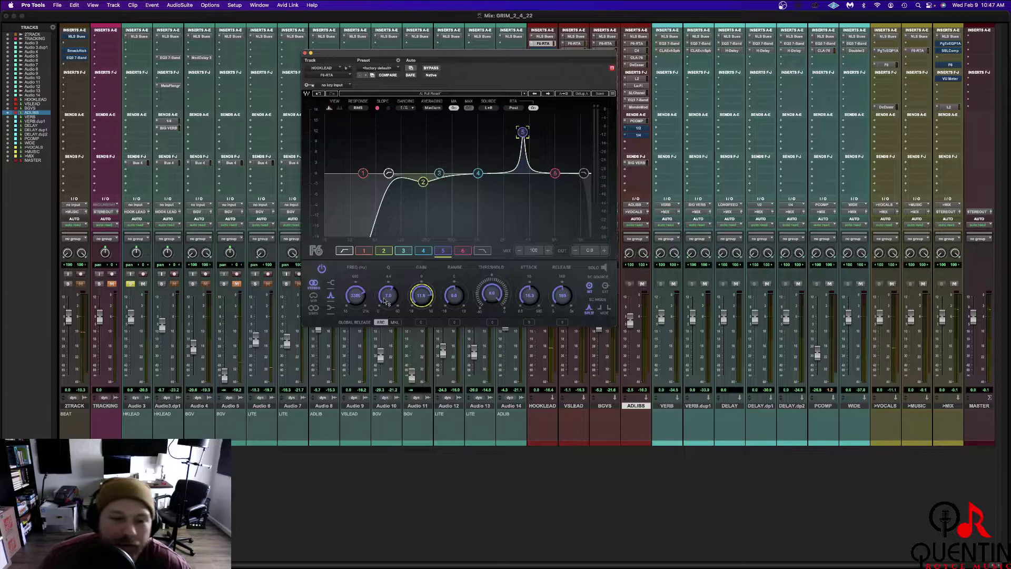
key("space")
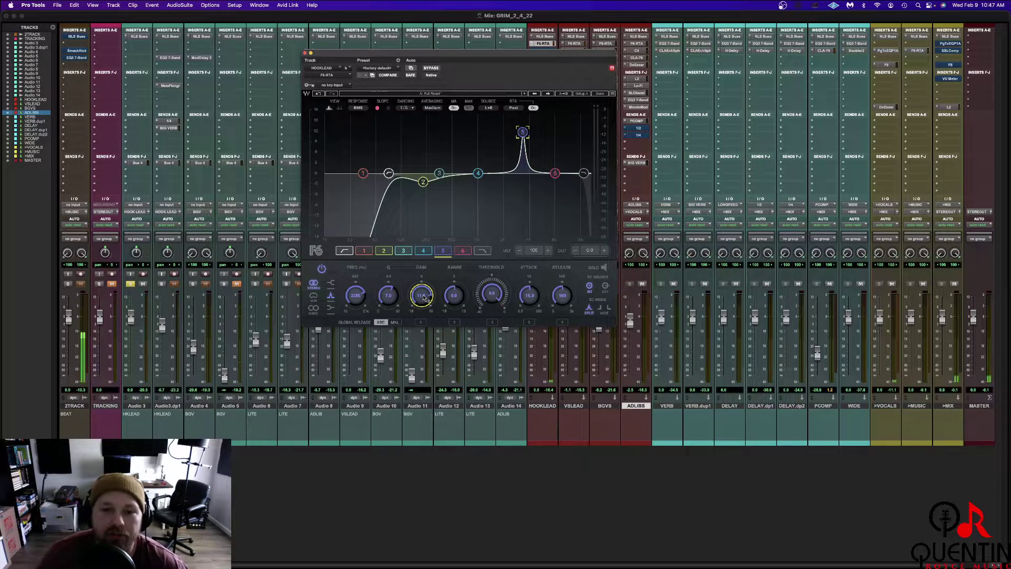
left_click_drag(423, 297, 423, 333)
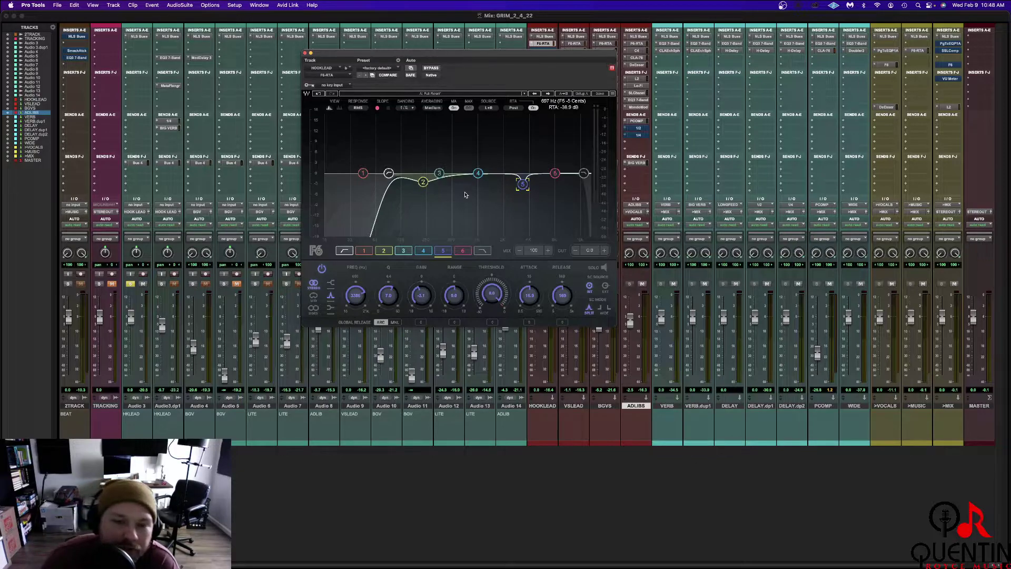
Demonstrate finding a resonance with F6-RTA band 4 by boosting it, narrowing its Q and sweeping its frequency, and cut its gain to about -2.2 dB
left_click_drag(478, 173, 477, 112)
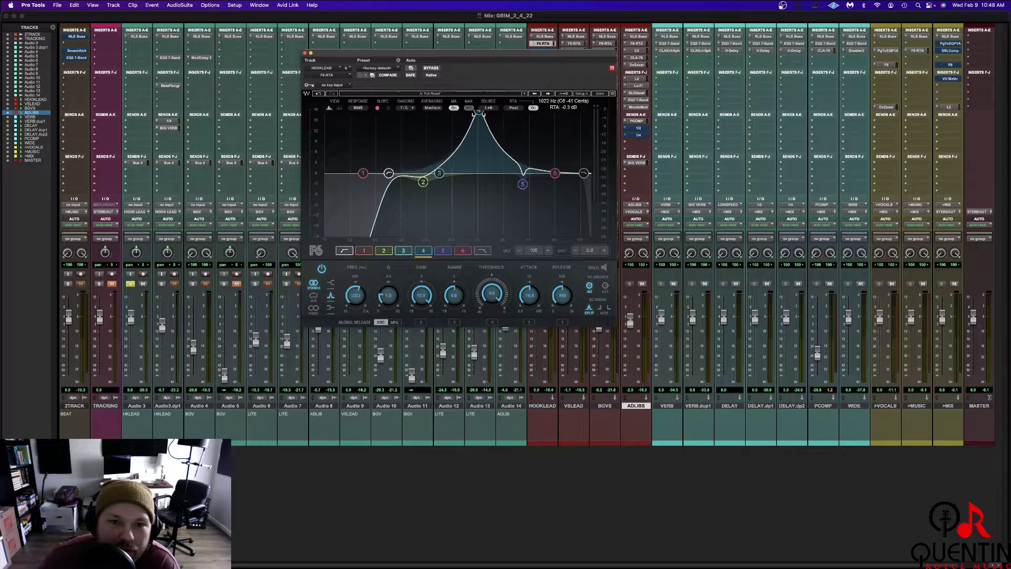
mouse_move(361, 308)
left_mouse_down()
mouse_move(360, 296)
mouse_move(391, 289)
mouse_move(361, 294)
mouse_move(360, 306)
left_mouse_up()
key("space")
left_click(392, 297)
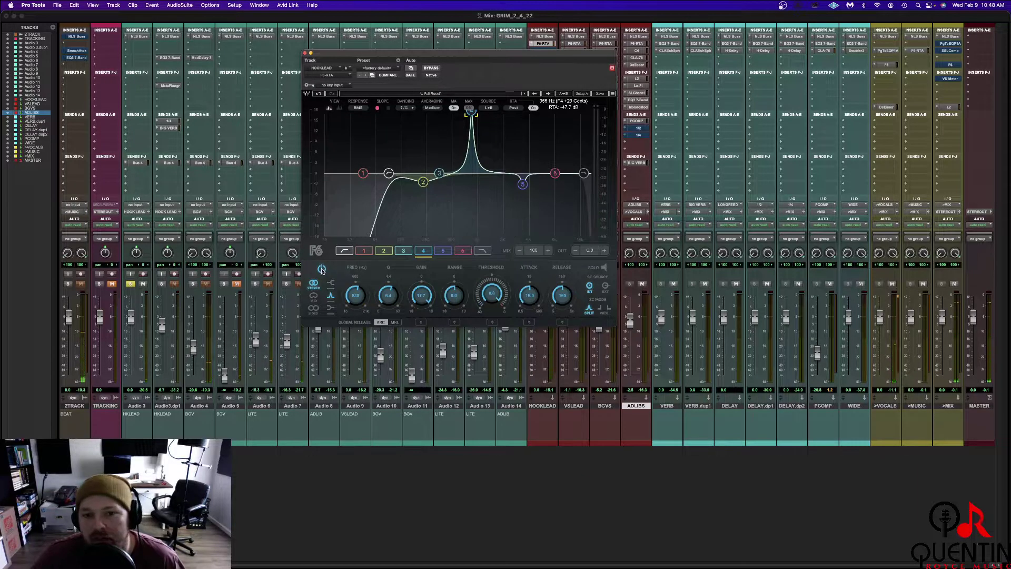
left_click_drag(422, 295, 421, 319)
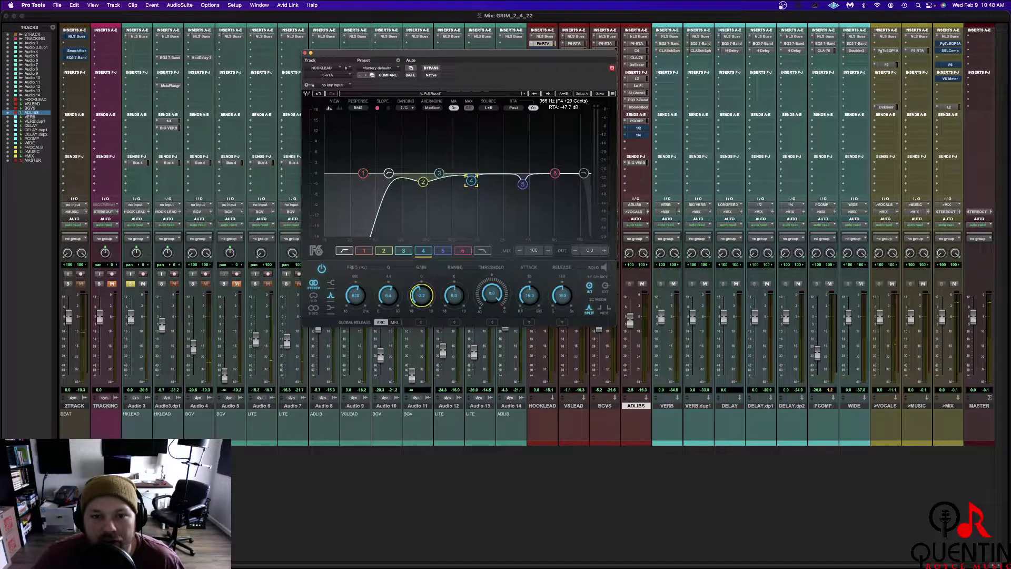
Reset the gain, Q and frequency of F6-RTA band 4 to their defaults
left_click(421, 295, "alt")
left_click(388, 295, "alt")
left_click(355, 295, "alt")
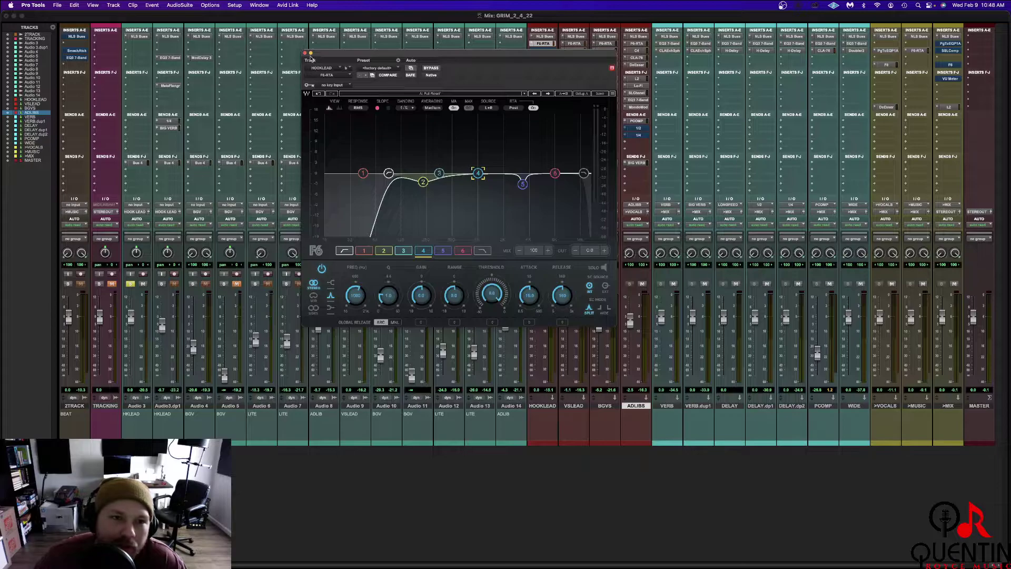
Close the F6-RTA, open the C4 on HOOKLEAD, and bypass the C4's low-mid, high-mid and high bands to isolate its low band
left_click(305, 53)
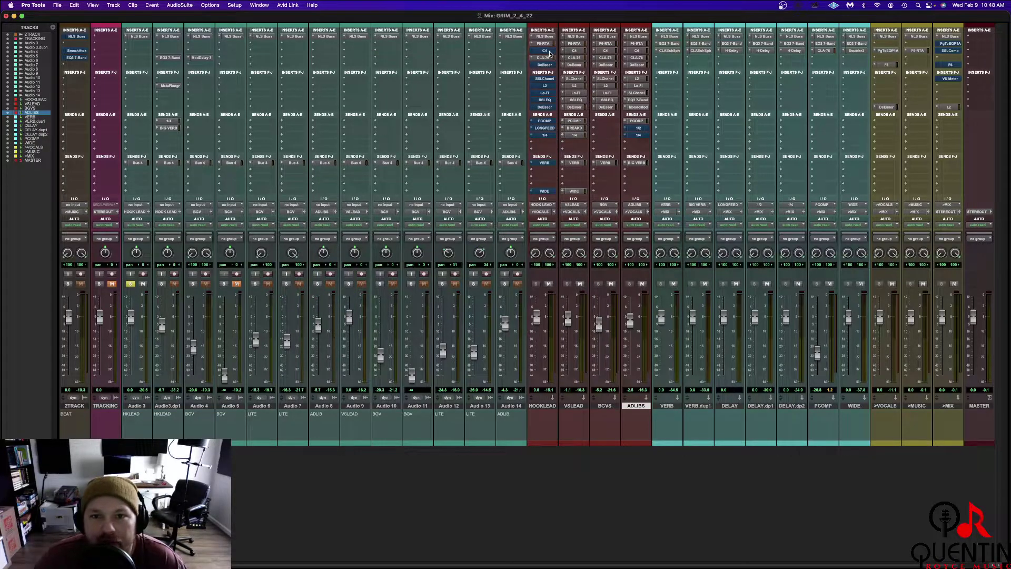
left_click(552, 51)
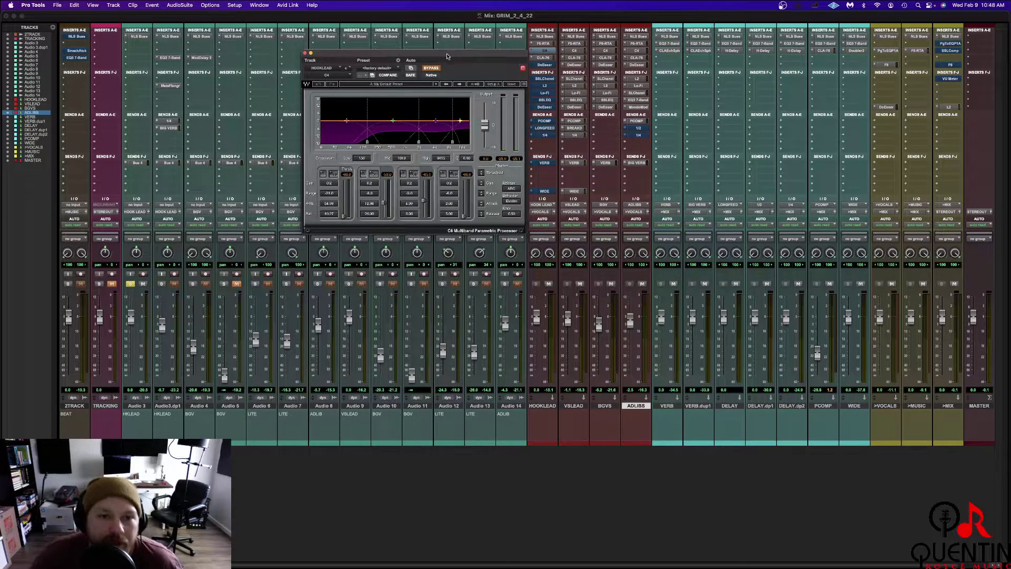
left_click_drag(447, 56, 487, 87)
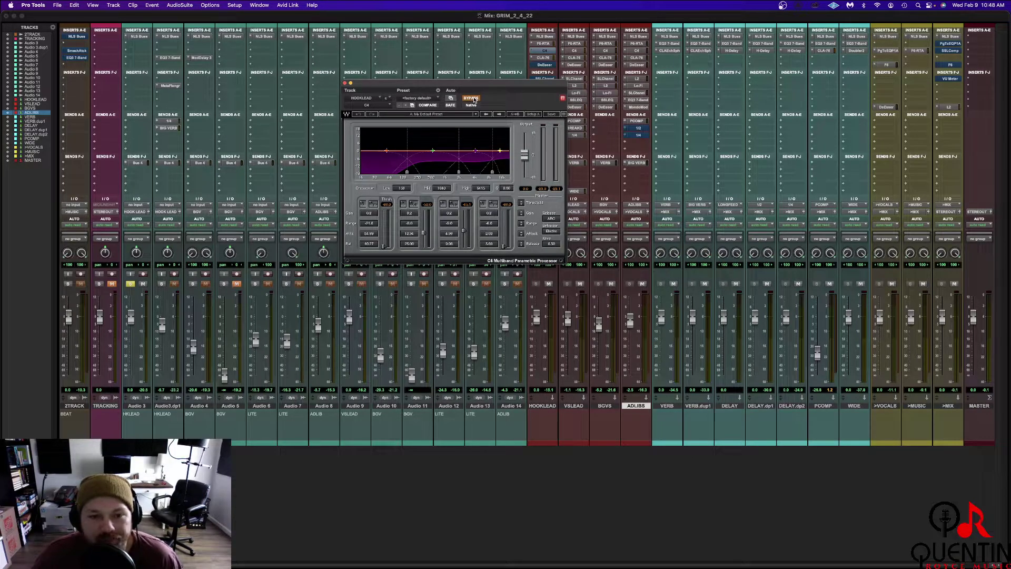
left_click(414, 204)
left_click(453, 204)
left_click(493, 204)
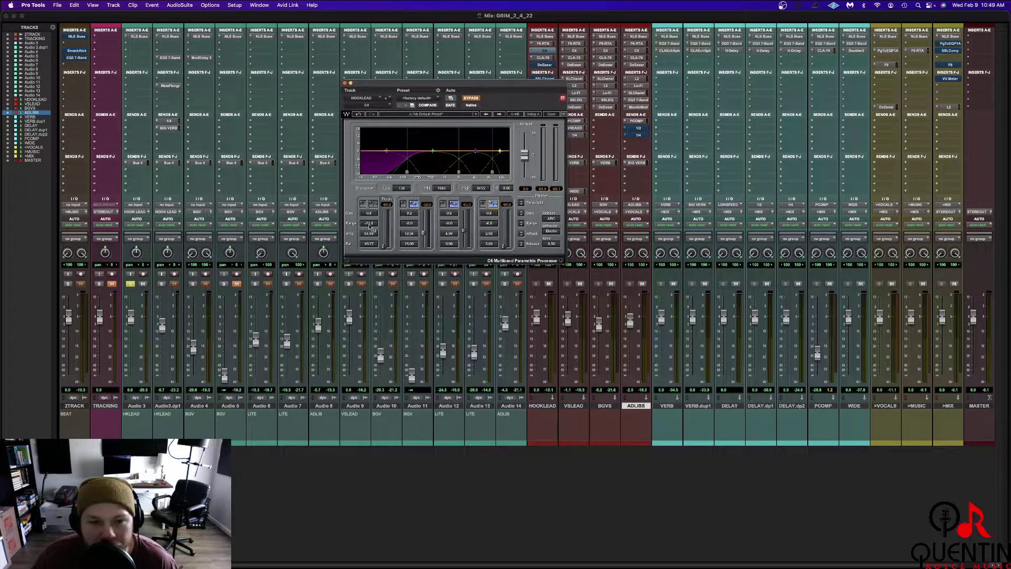
Try small gain changes on the C4's low band and undo them
left_click_drag(374, 214, 372, 214)
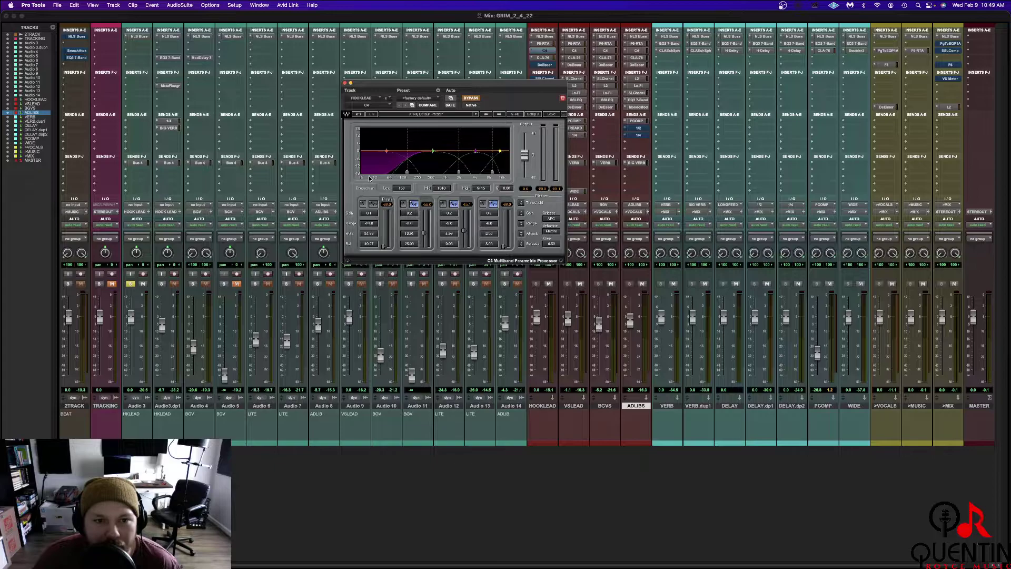
left_click_drag(376, 212, 379, 214)
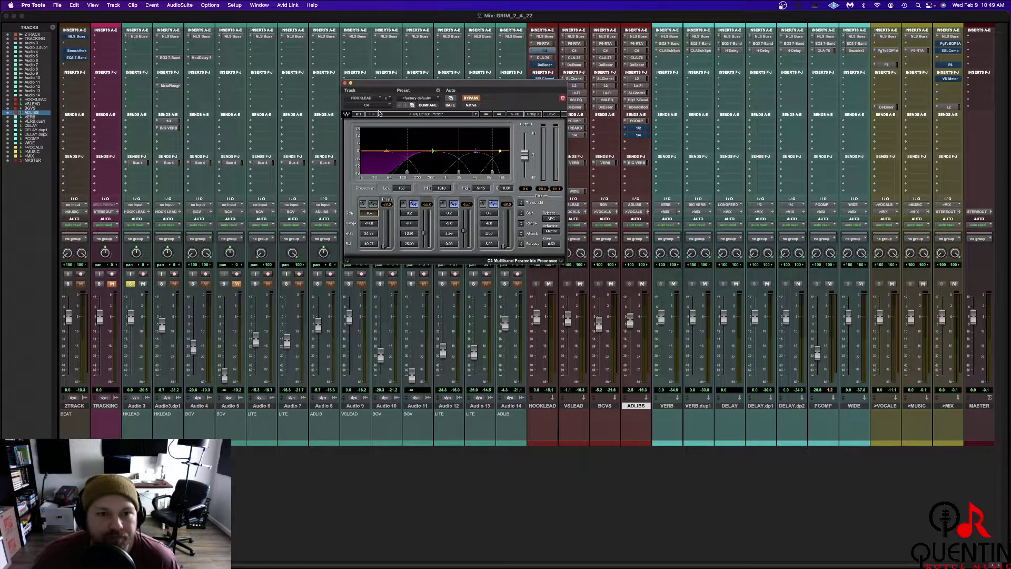
left_click(359, 115)
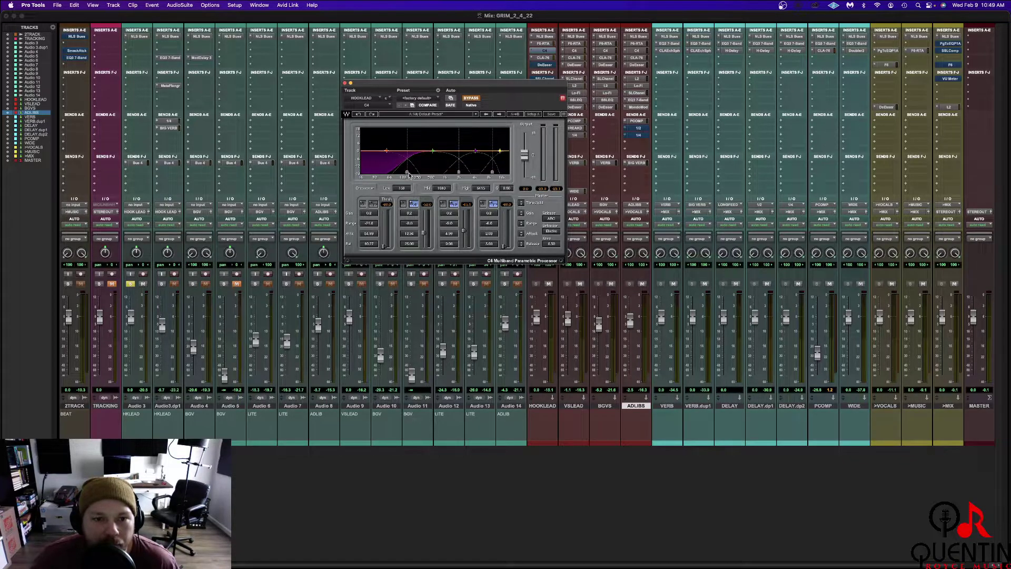
Take the HOOKLEAD C4 out of bypass and audition its soloed low band with the output temporarily raised
left_click(471, 98)
left_click(363, 204)
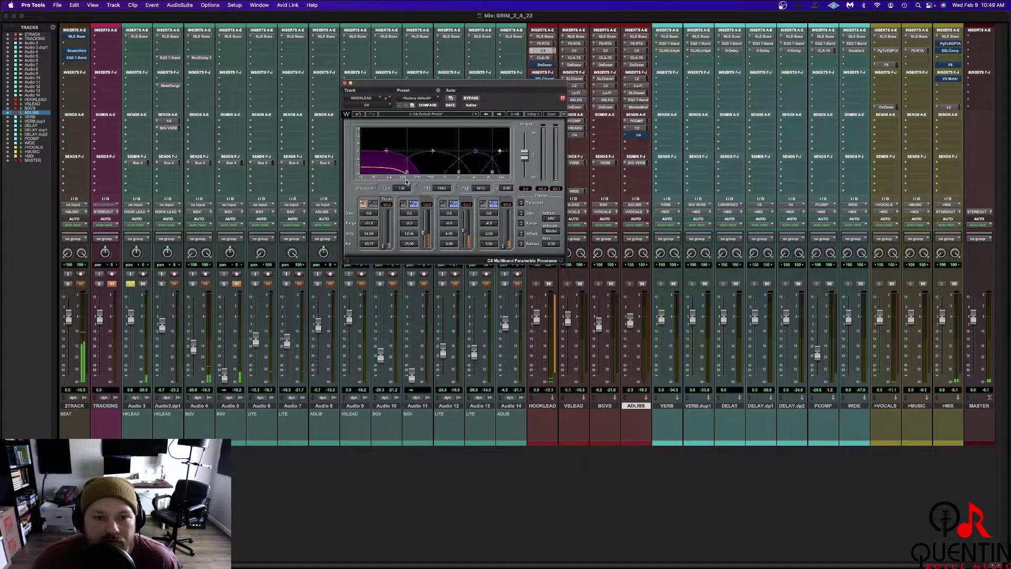
left_click_drag(525, 154, 525, 133)
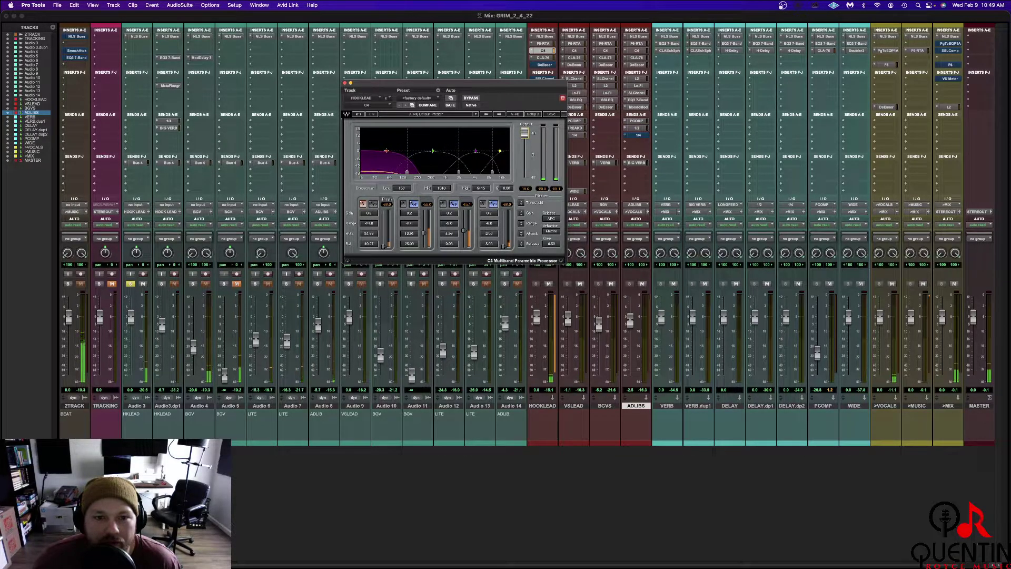
left_click(524, 133, "alt")
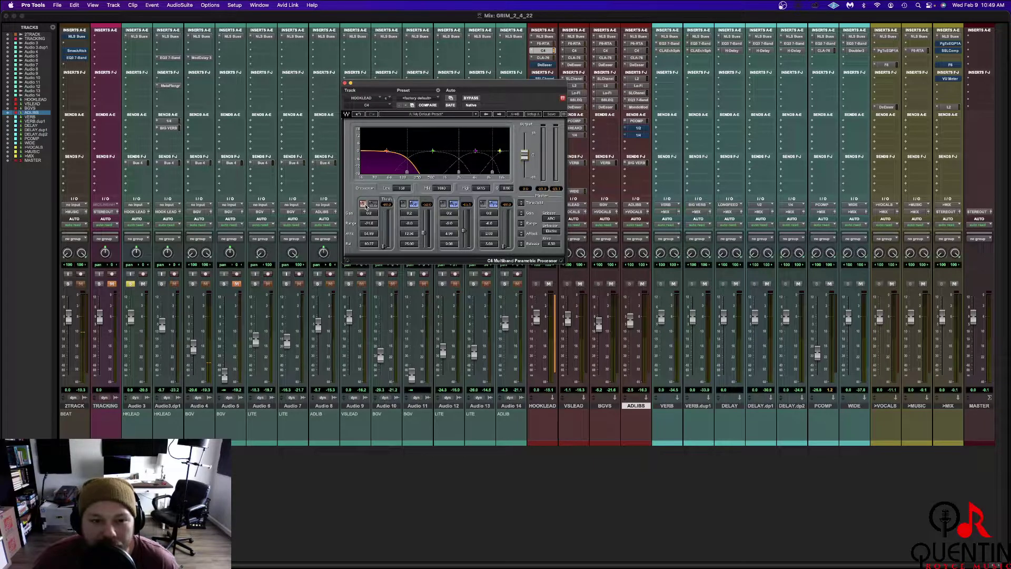
left_click(363, 204)
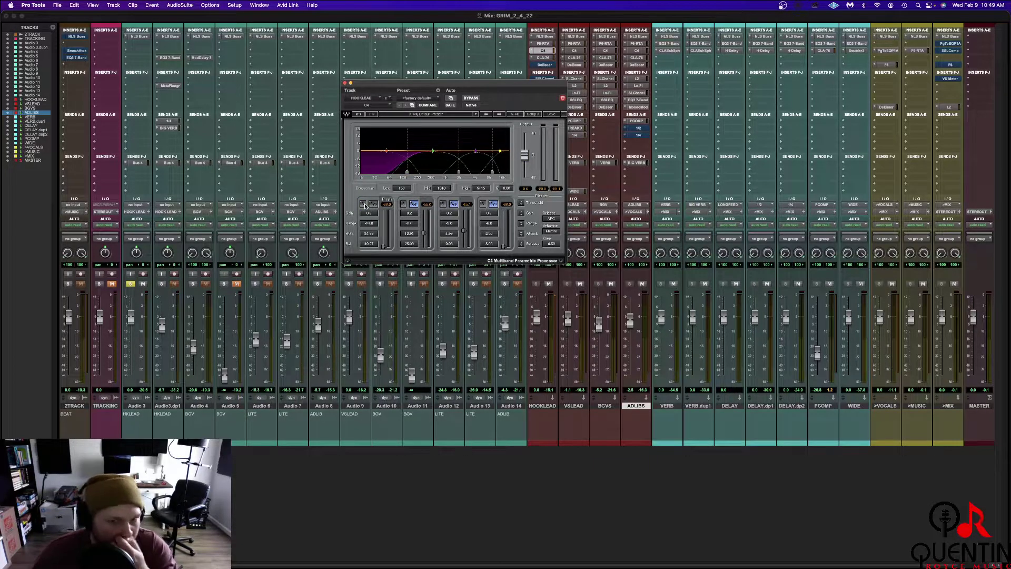
Re-enable the C4's high band and audition it in solo during playback, comparing it with the low band
left_click(494, 204)
left_click(482, 204)
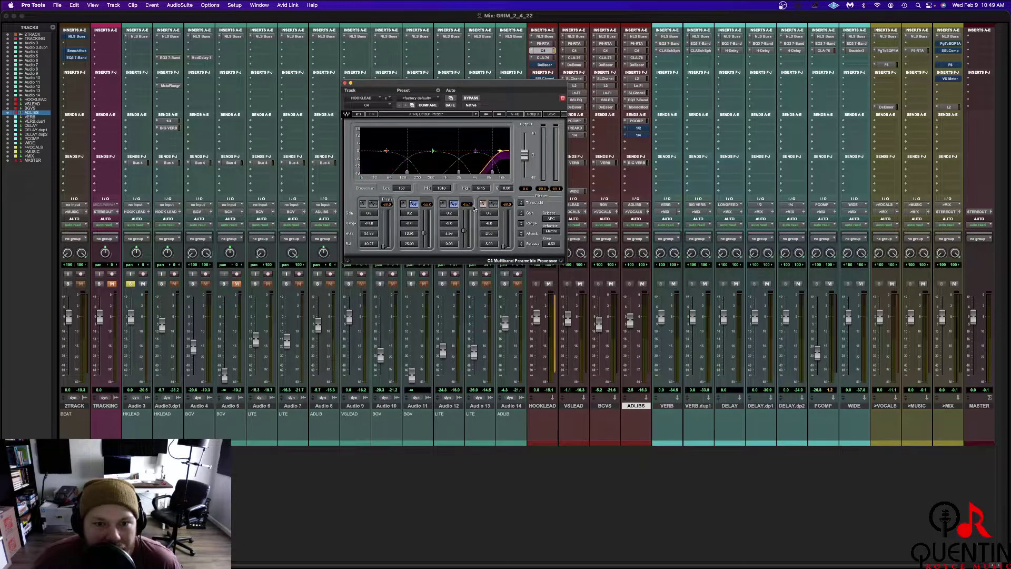
left_click(363, 205)
left_click(363, 204)
left_click(482, 204)
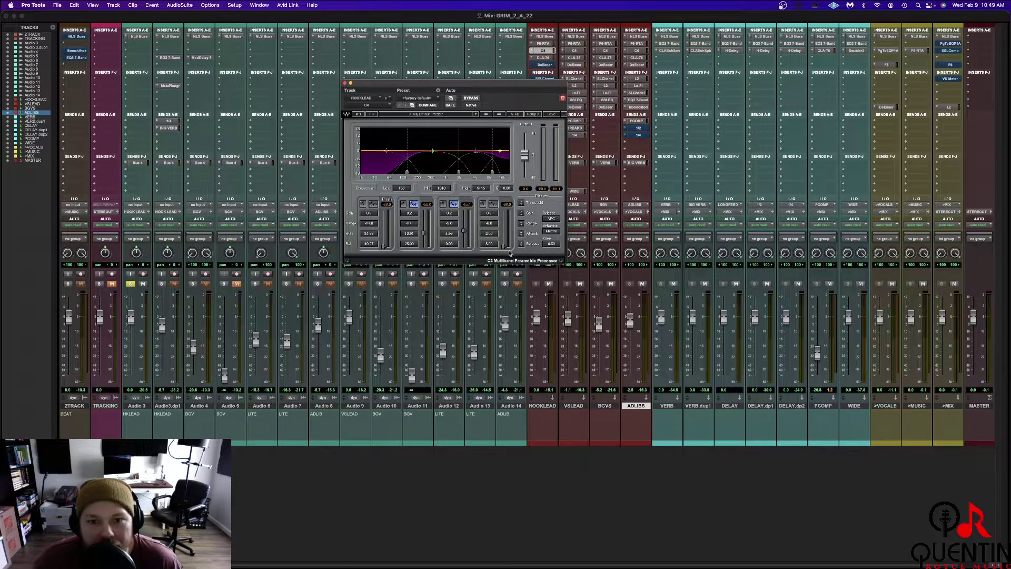
left_click(482, 205)
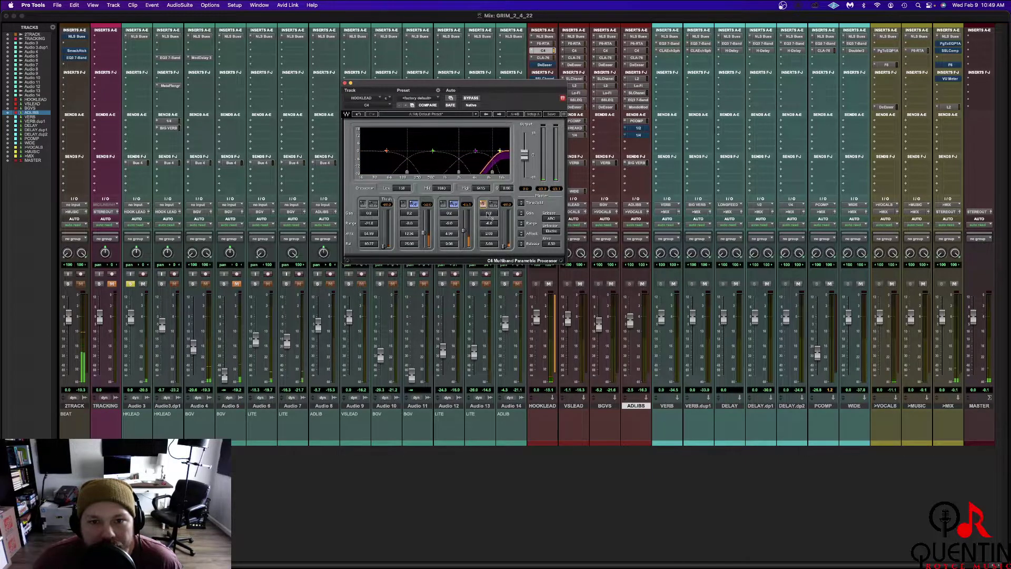
left_click_drag(492, 172, 492, 172)
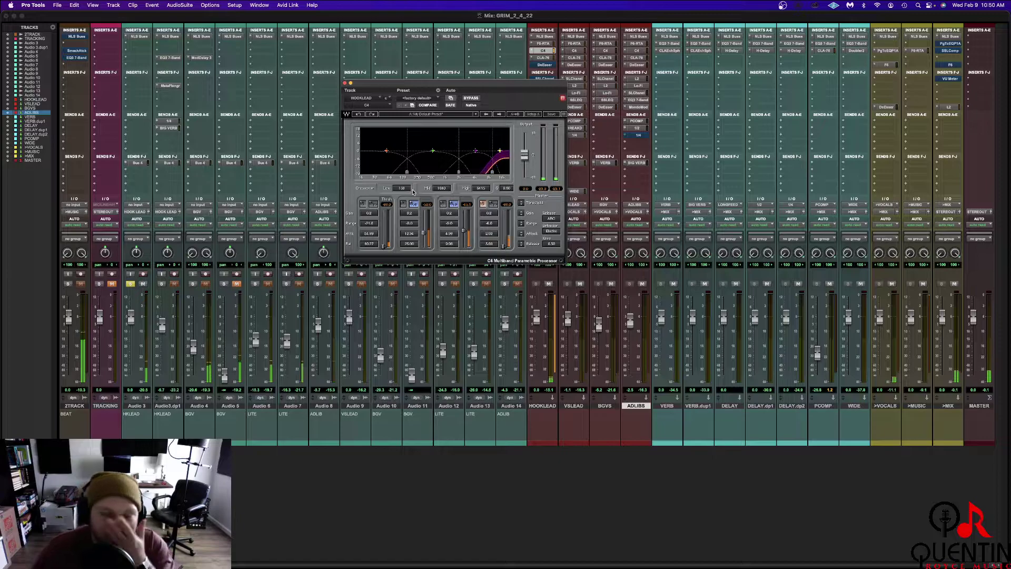
left_click(482, 204)
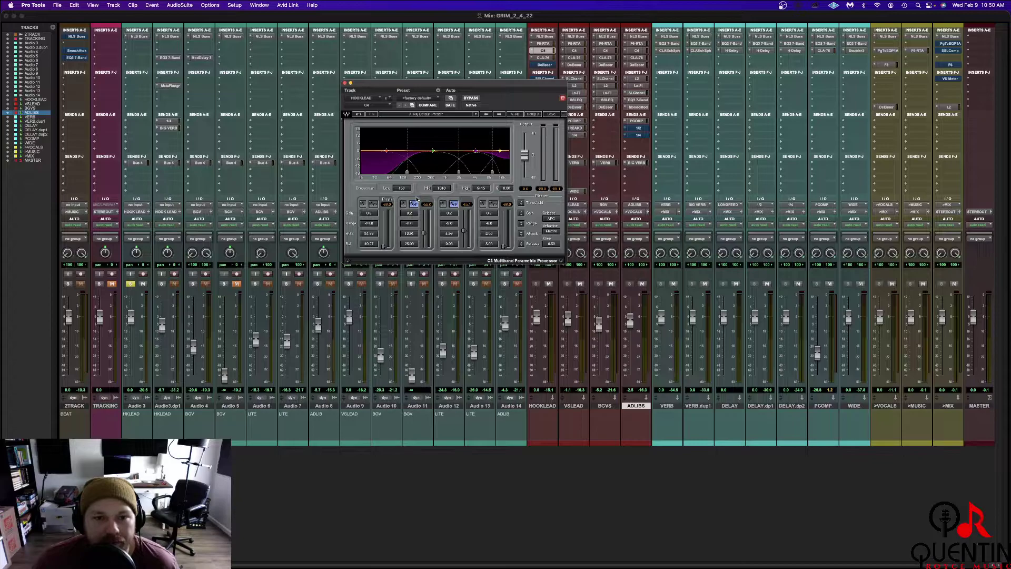
Re-enable the C4's low-mid band and audition it in solo
left_click(413, 203)
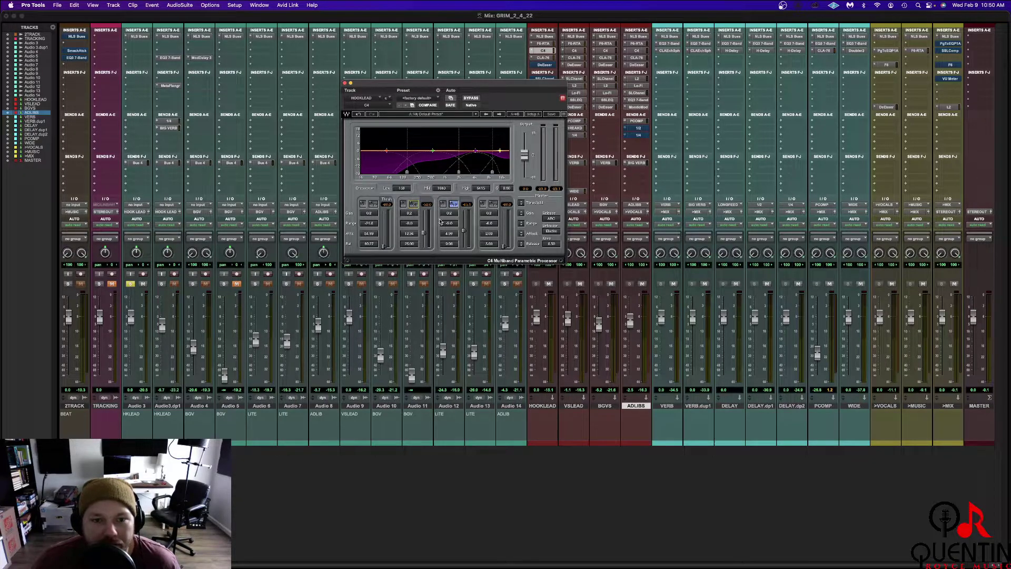
left_click(403, 203)
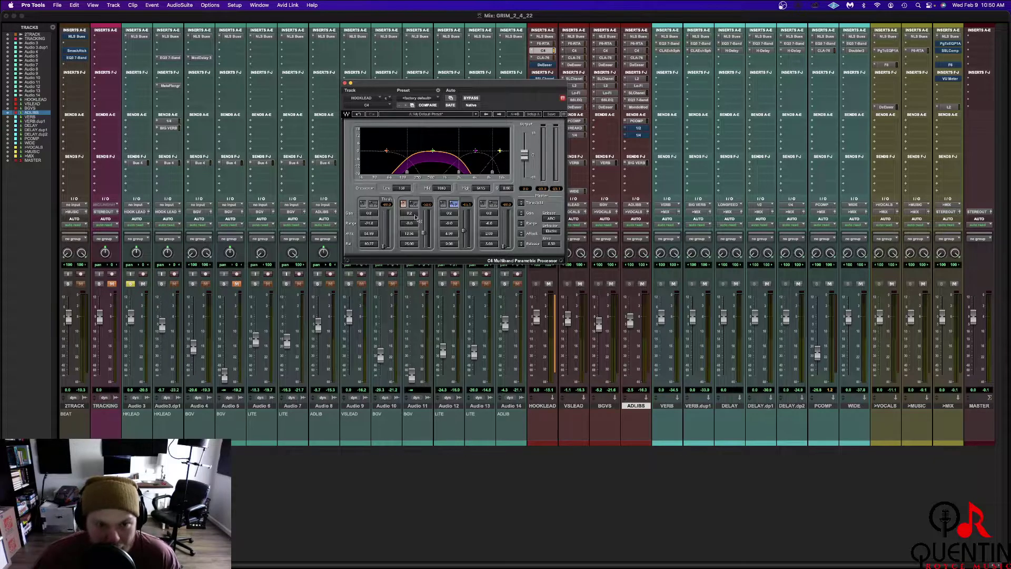
left_click(402, 204)
Solo 2TRACK, demonstrate different thresholds on the C4's low-mid band against the beat, and undo the threshold changes
left_click(66, 284)
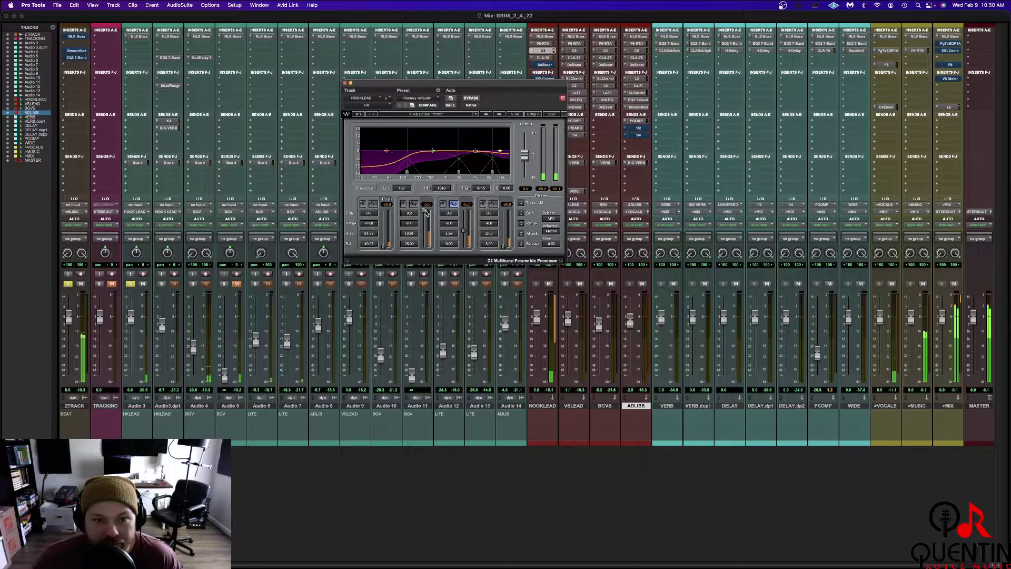
left_click_drag(422, 210, 424, 235)
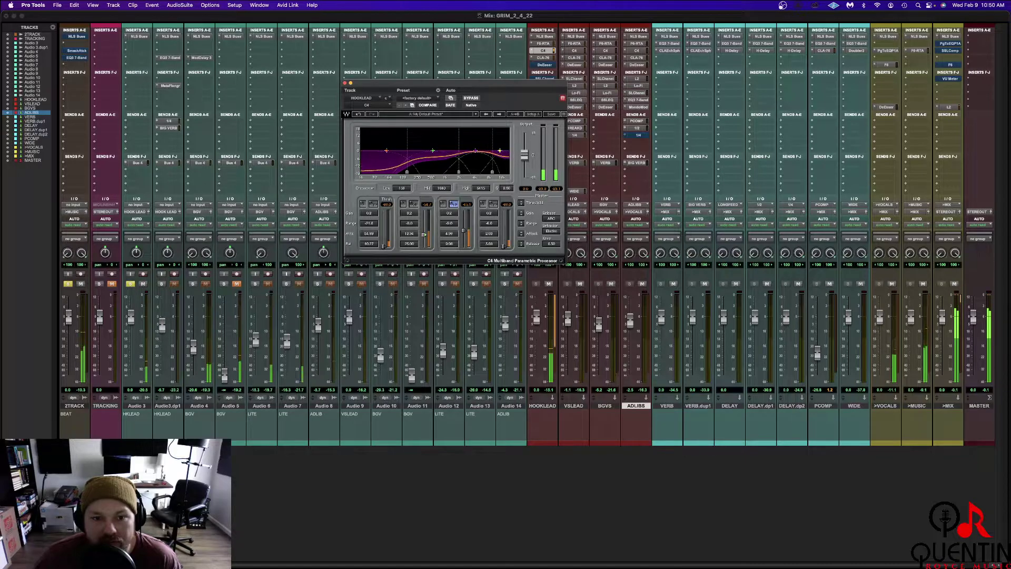
left_click(357, 114)
left_click(358, 115)
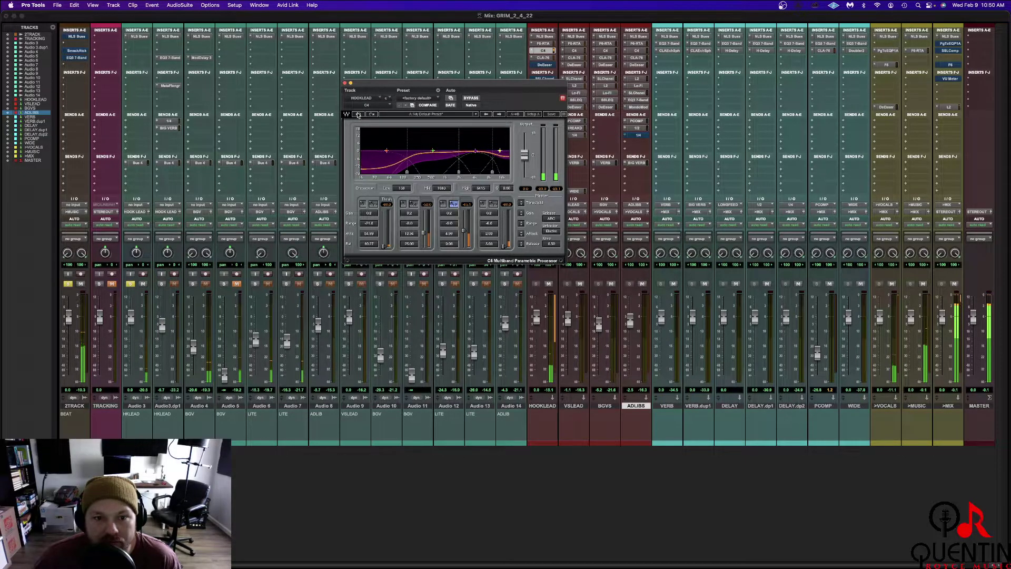
Re-enable the C4's high-mid band, show its settings, and close the C4
left_click(449, 214)
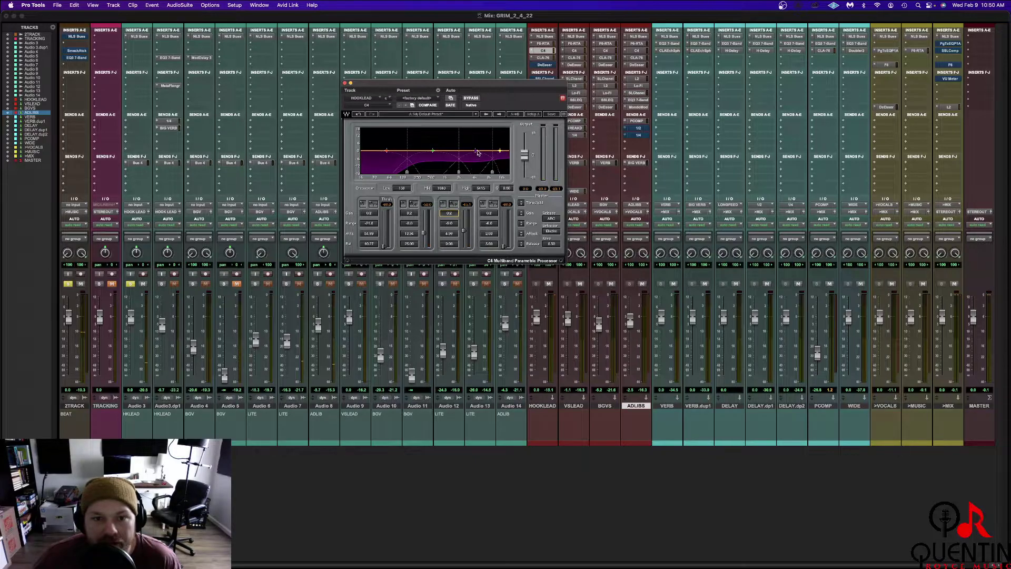
left_click(346, 83)
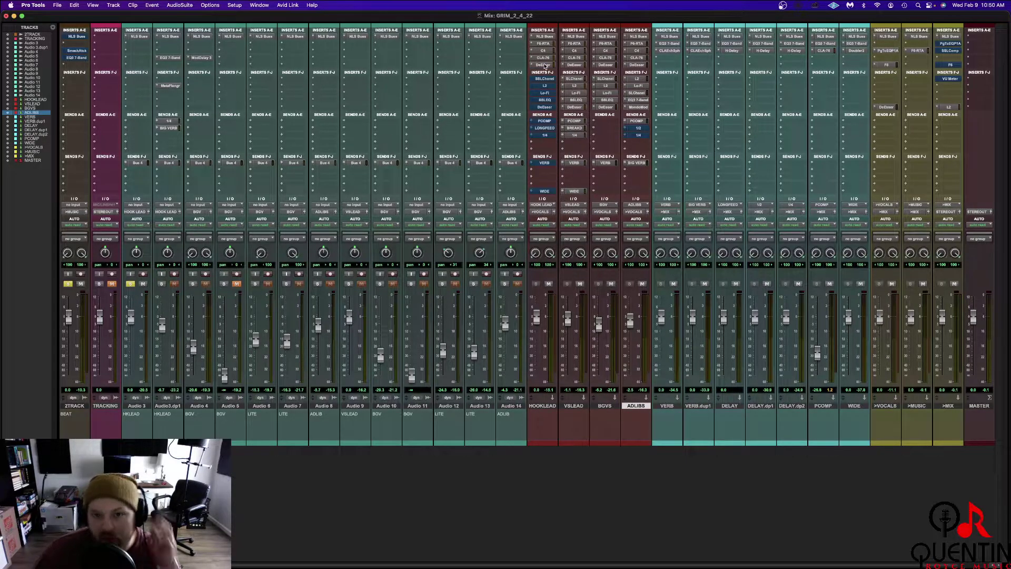
Open HOOKLEAD's DeEsser, monitor its side-chain signal with 2TRACK unsoloed, and try changing its frequency setting during playback
left_click(544, 65)
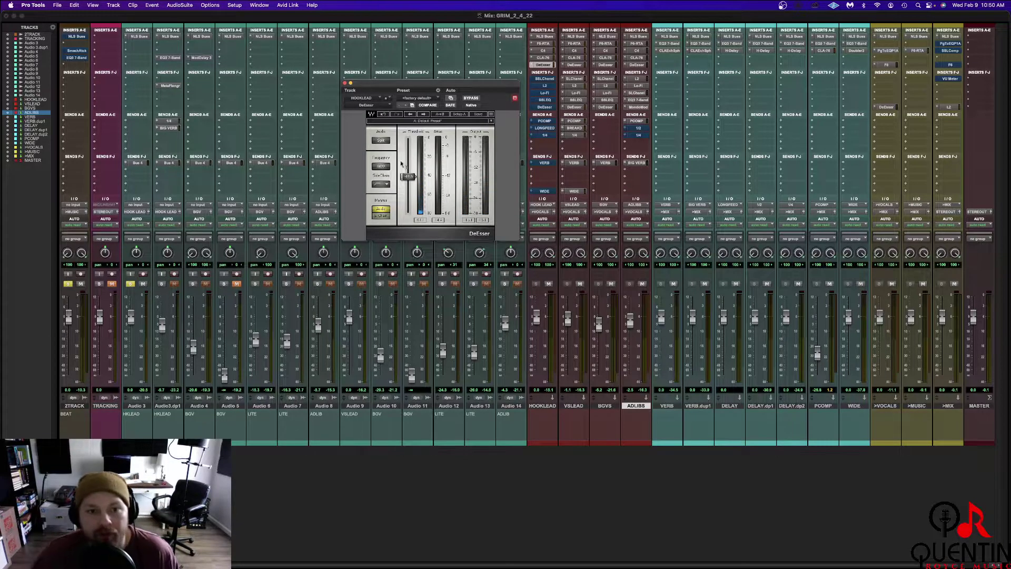
left_click(381, 214)
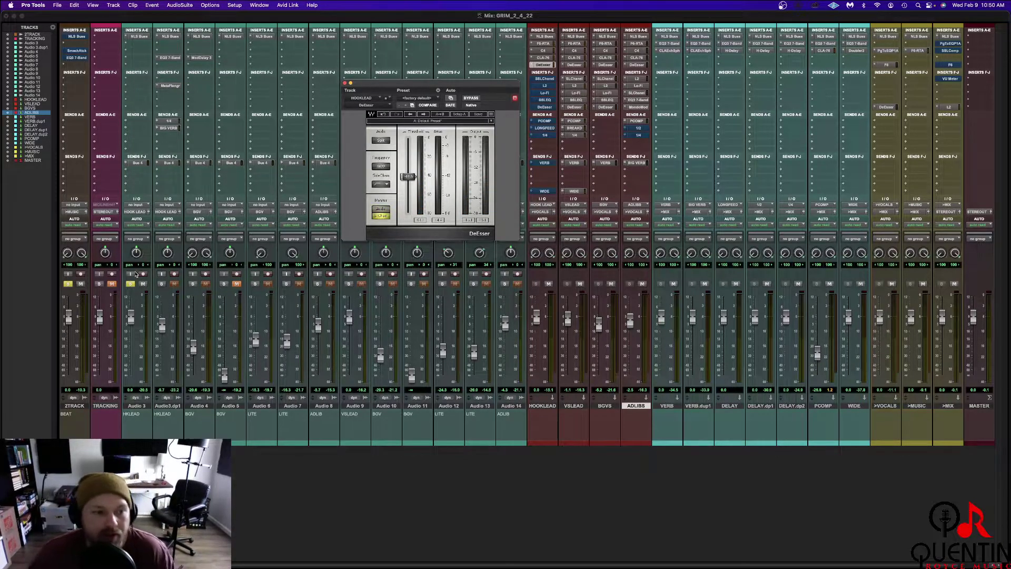
left_click(68, 284)
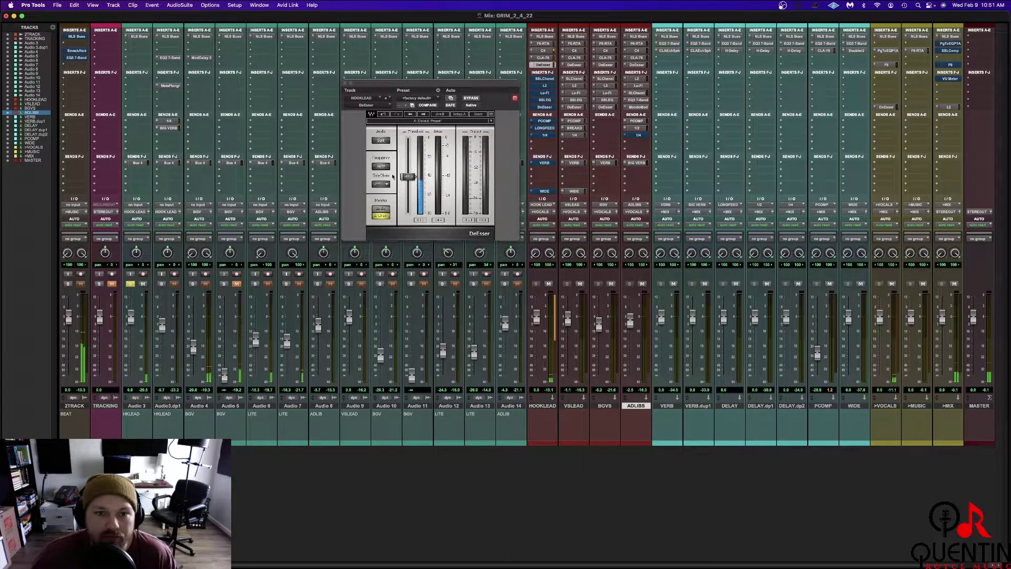
left_click_drag(387, 171, 387, 164)
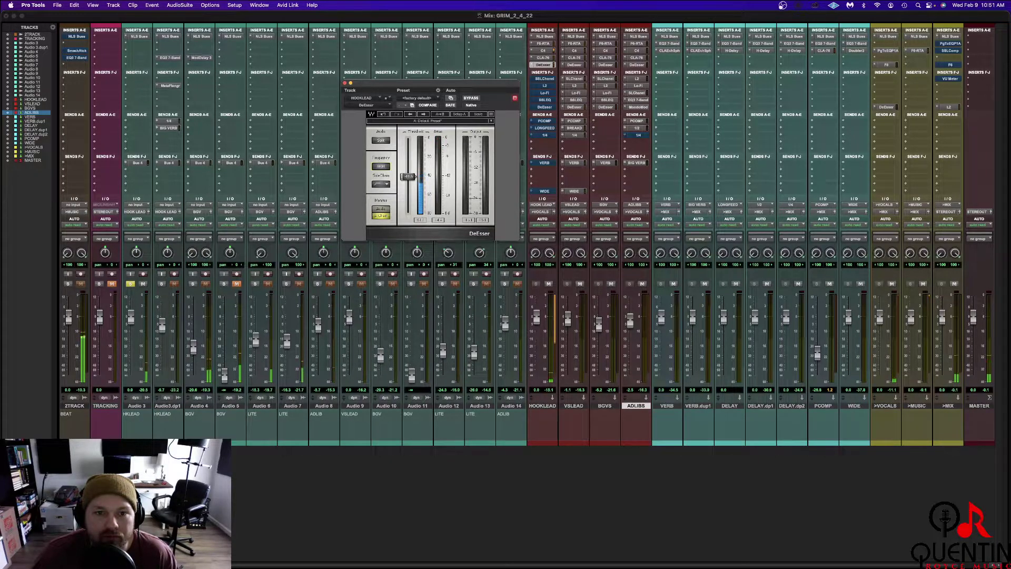
Return the DeEsser's monitoring to audio, undo the trial changes, close the plug-in, and stop playback
left_click(380, 208)
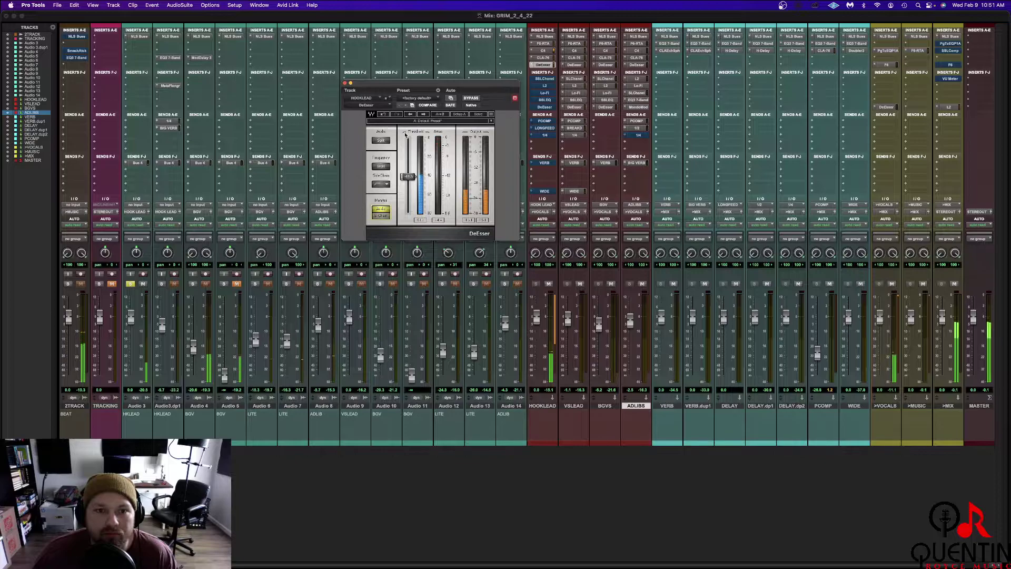
left_click(386, 114)
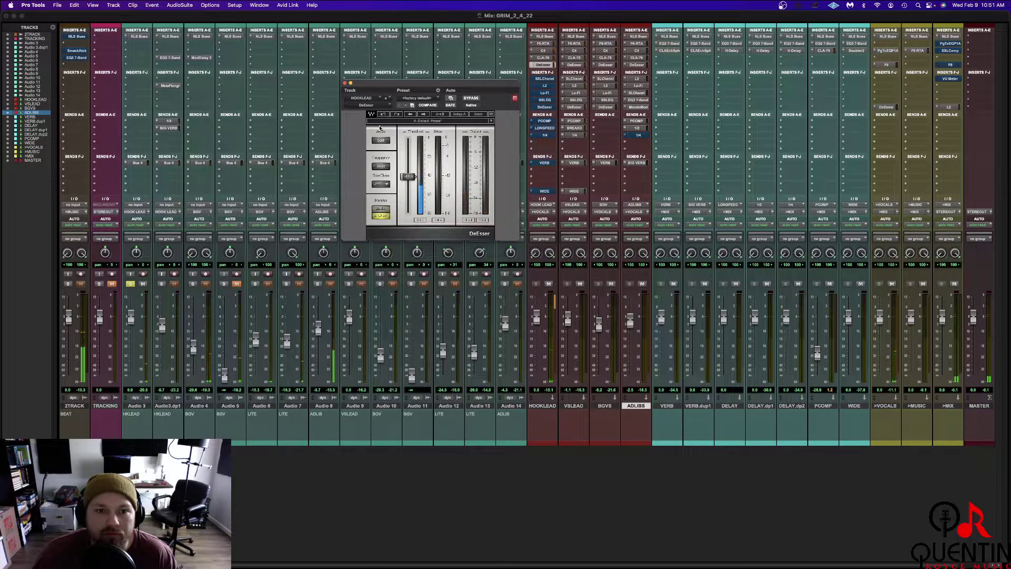
left_click(384, 114)
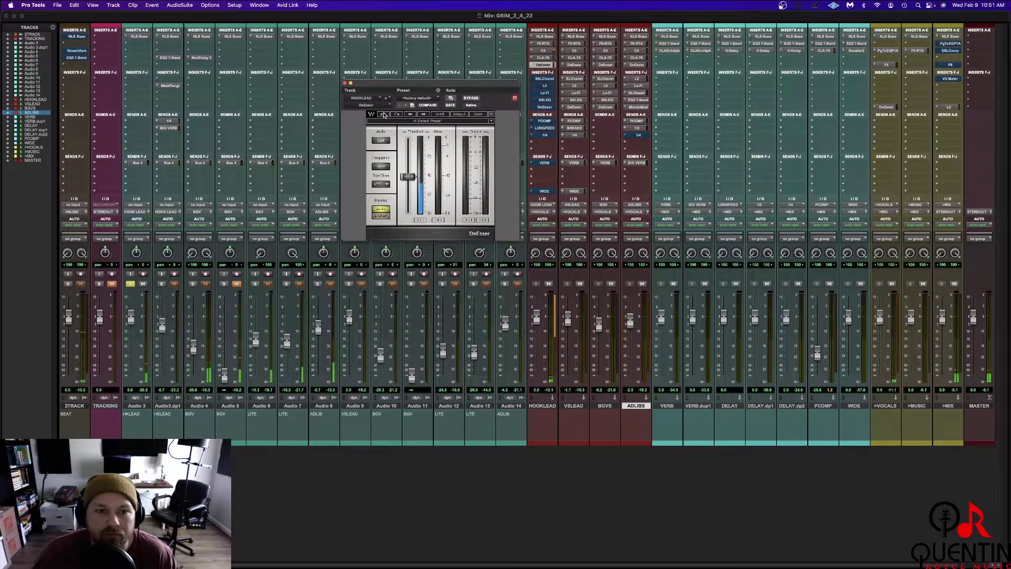
left_click(345, 83)
key("space")
Open HOOKLEAD's SSLChannel, examine its EQ and dynamics settings, and compare the vocal with the plug-in bypassed and active
left_click(544, 79)
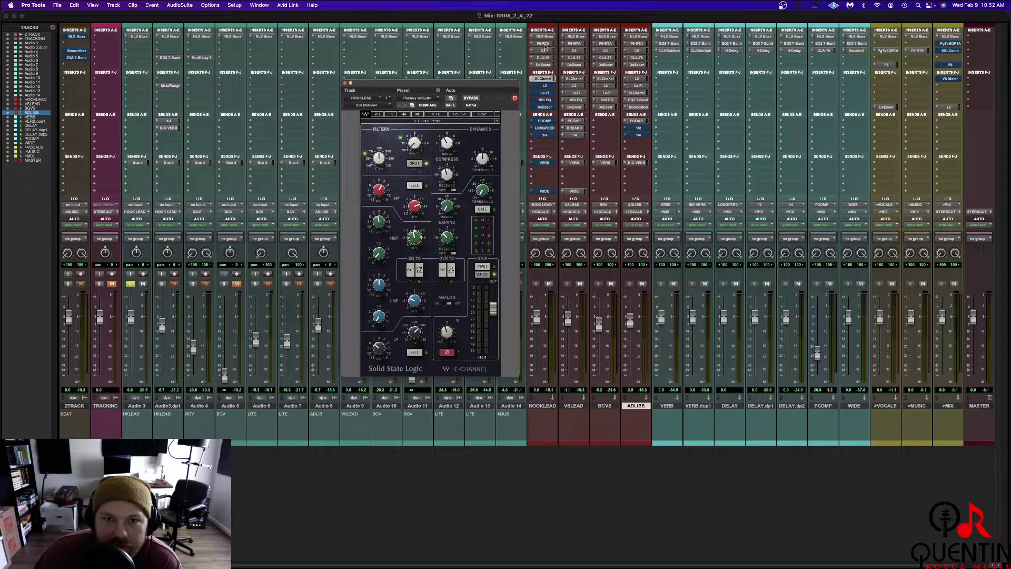
mouse_move(415, 238)
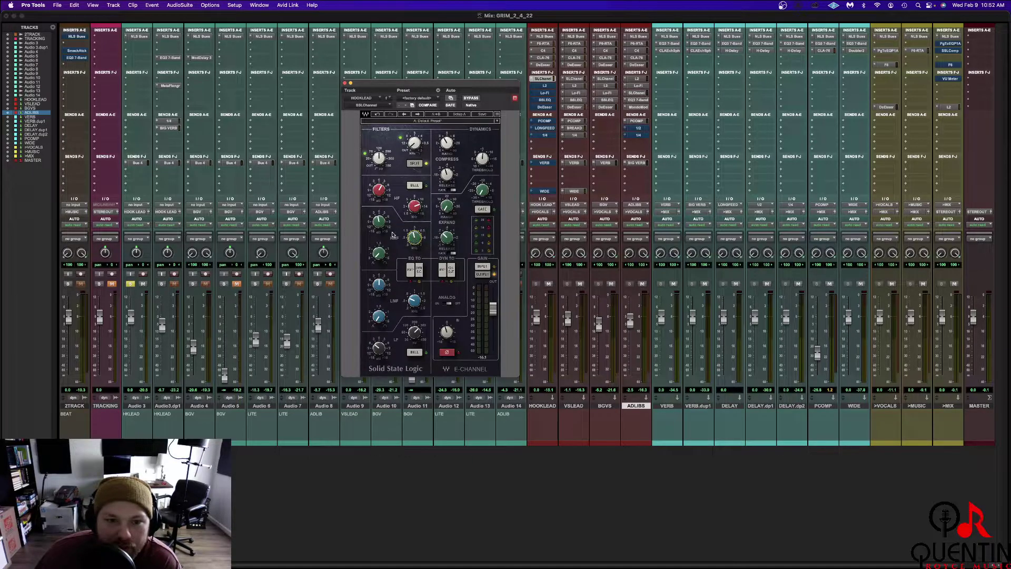
mouse_move(380, 222)
key("space")
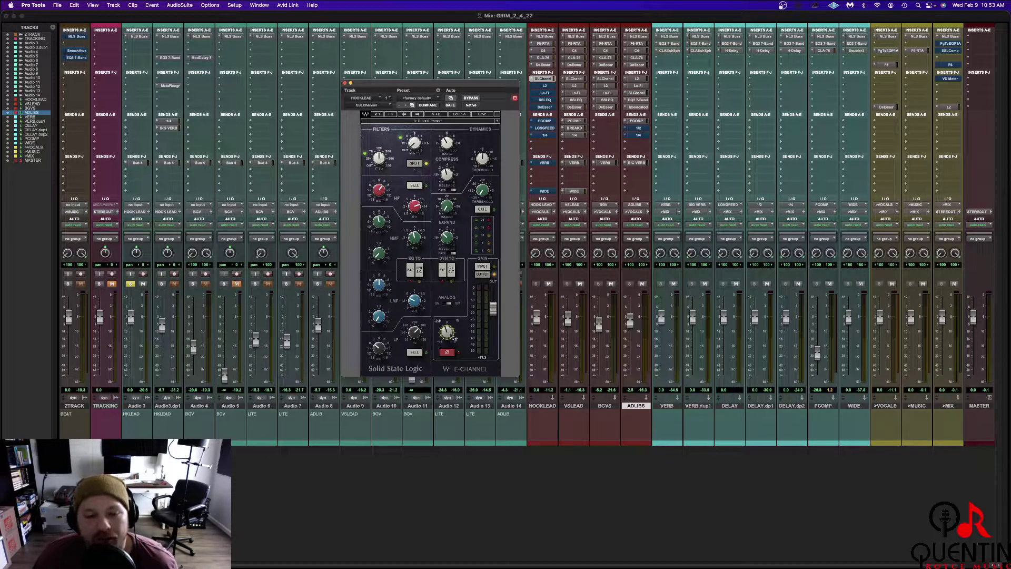
key("space")
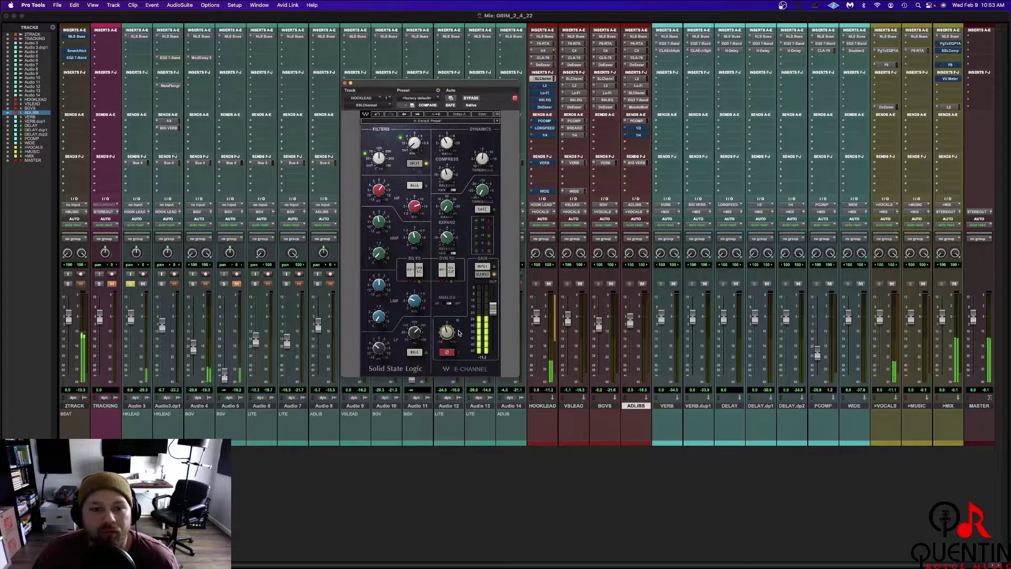
left_click(471, 98)
left_click(471, 98)
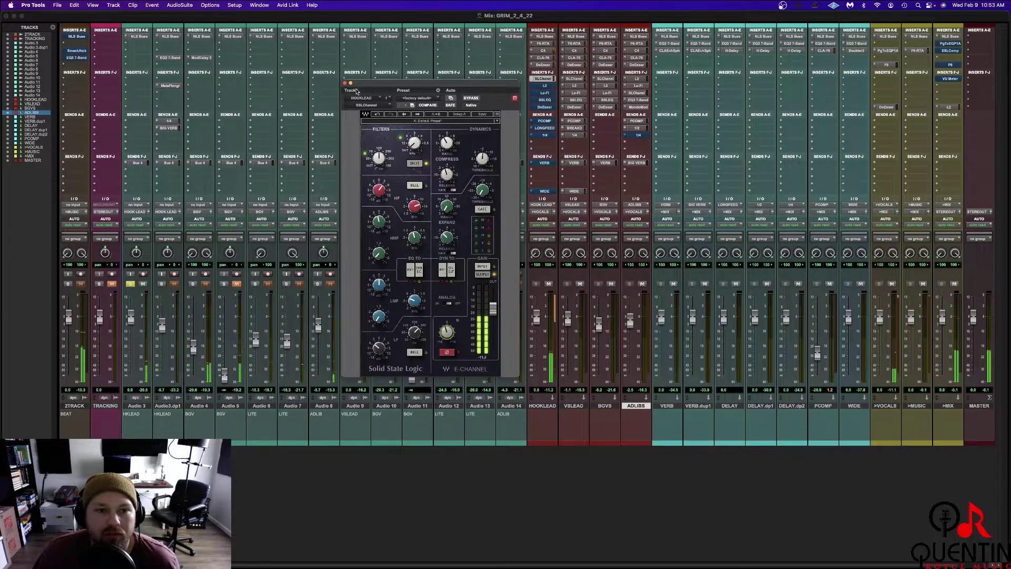
Solo 2TRACK, compare HOOKLEAD against the beat with SSLChannel bypassed and active, and close the plug-in
left_click(68, 283)
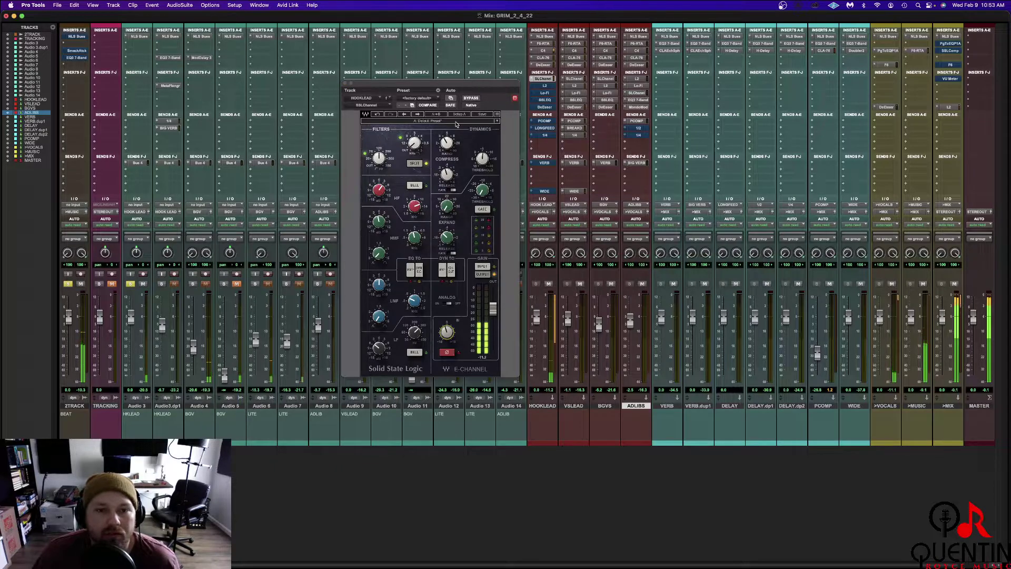
left_click(470, 99)
left_click(476, 99)
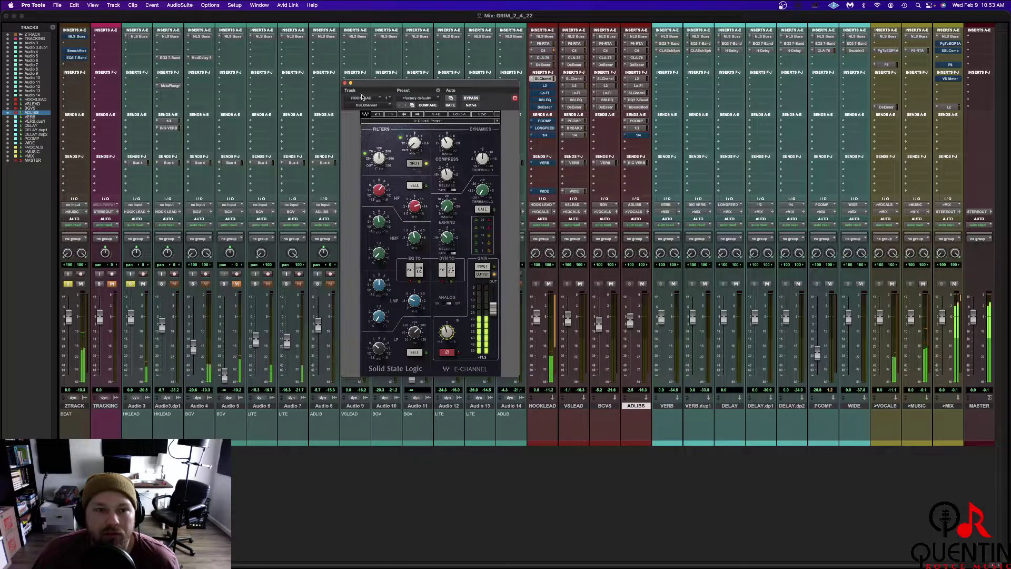
left_click(345, 83)
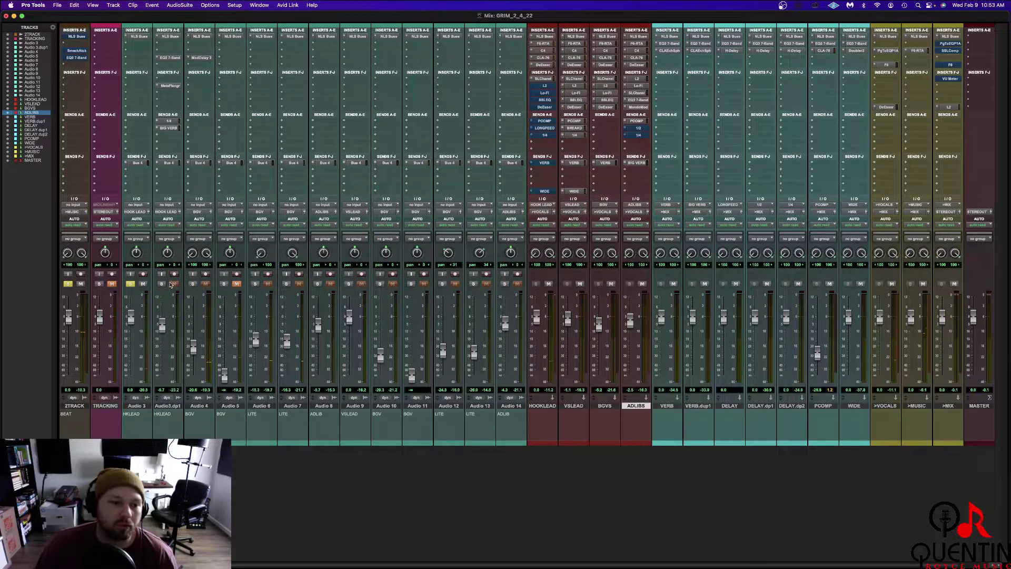
Add Audio 3.dp1, Audio 4, Audio 6, Audio 7 and Audio 8 to the soloed tracks
left_click(163, 284)
left_click(193, 283)
left_click(255, 284)
left_click(285, 284)
left_click(318, 284)
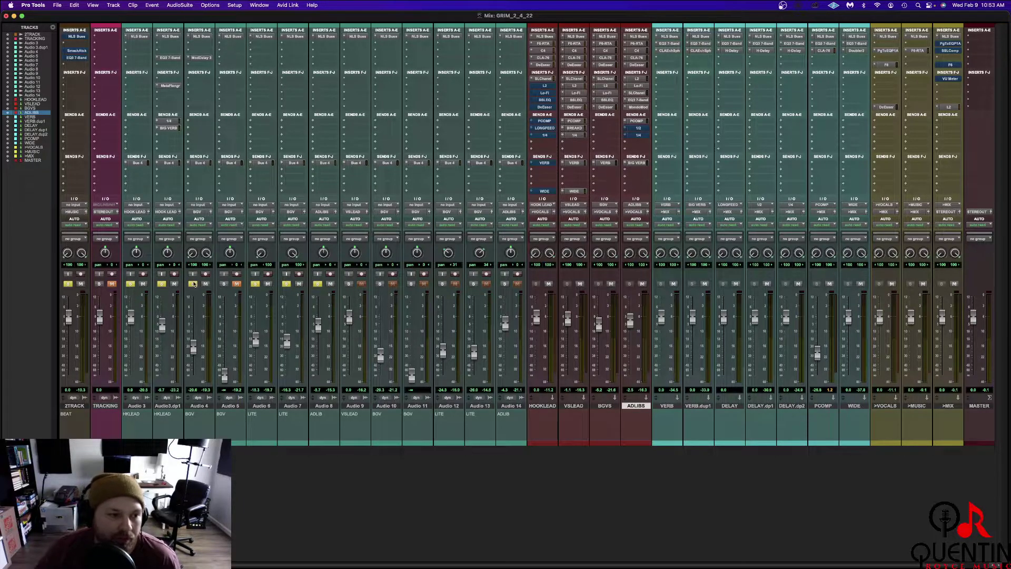
Unsolo 2TRACK, Audio 3 and Audio 3.dp1, keeping the remaining background and adlib tracks soloed
left_click(68, 284)
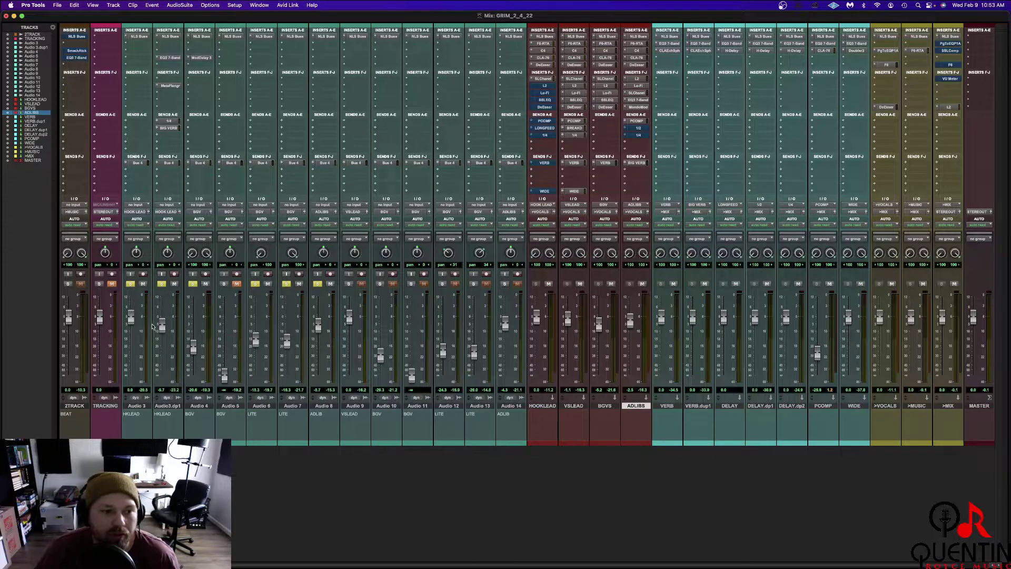
left_click(130, 284)
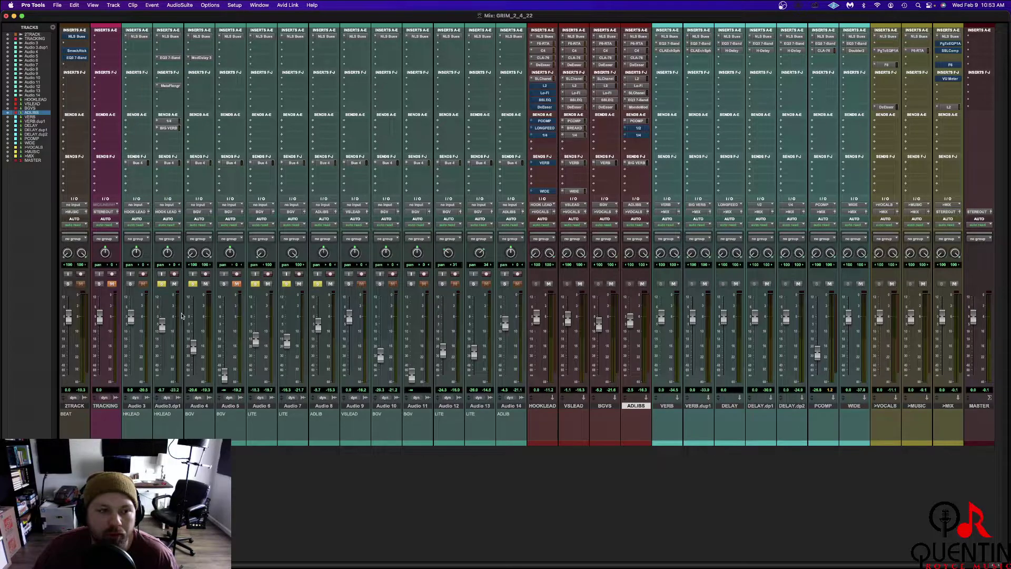
left_click(162, 285)
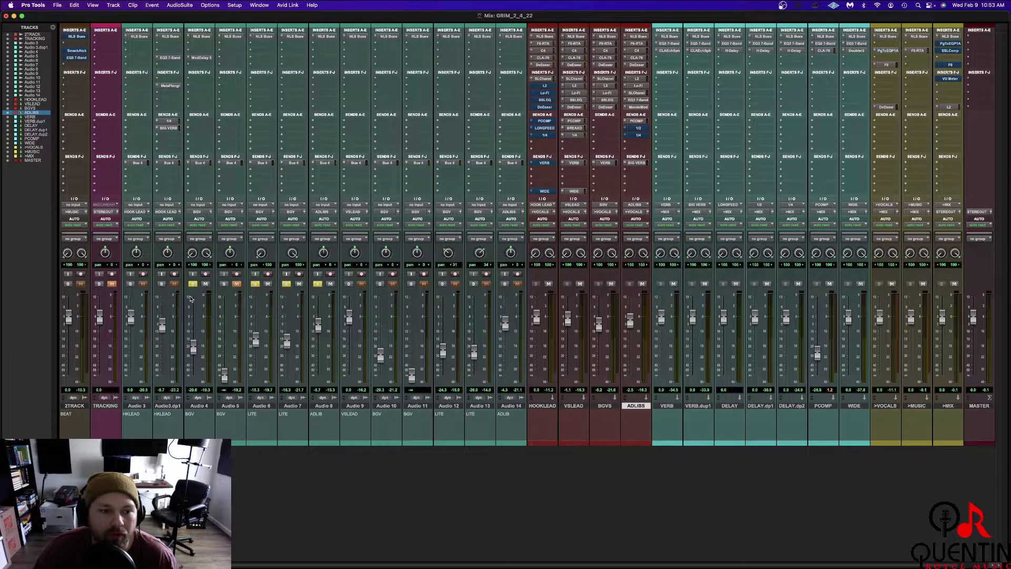
Isolate Audio 4 by unsoloing Audio 6, 7 and 8, compare its Mod Delay III bypassed and active, and briefly solo Audio 3 with it
left_click(208, 59)
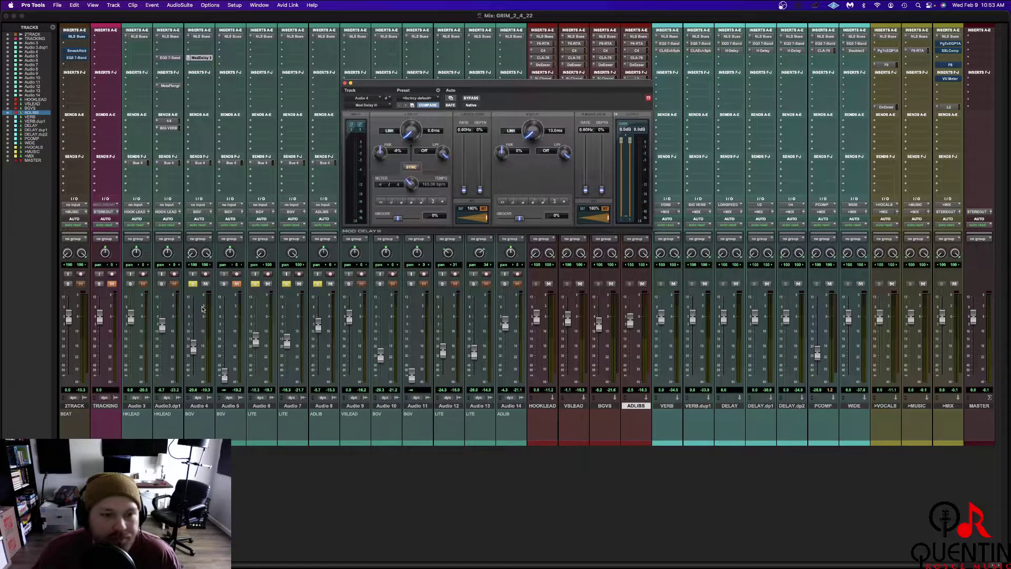
left_click(201, 59, "super")
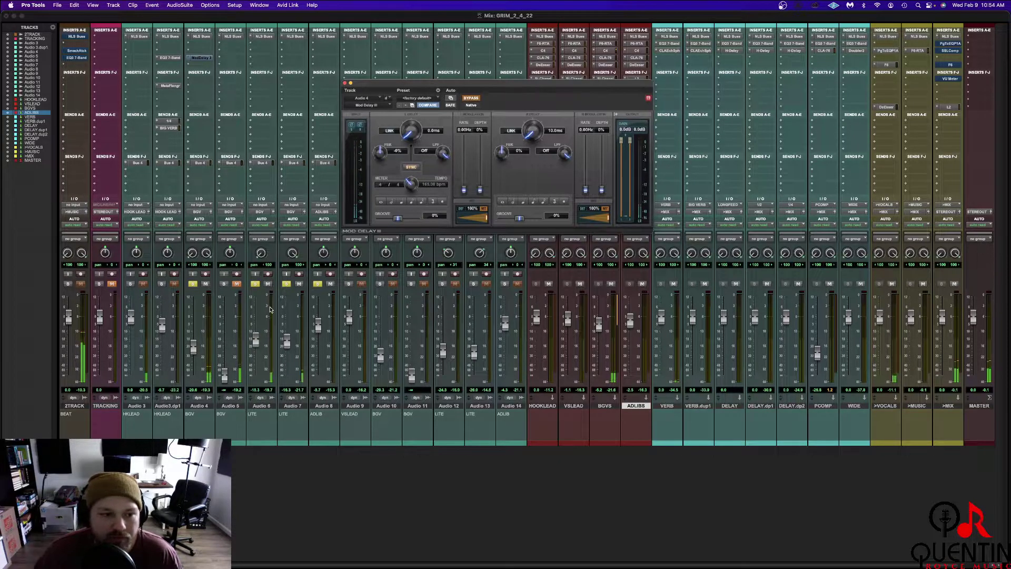
left_click_drag(255, 283, 318, 284)
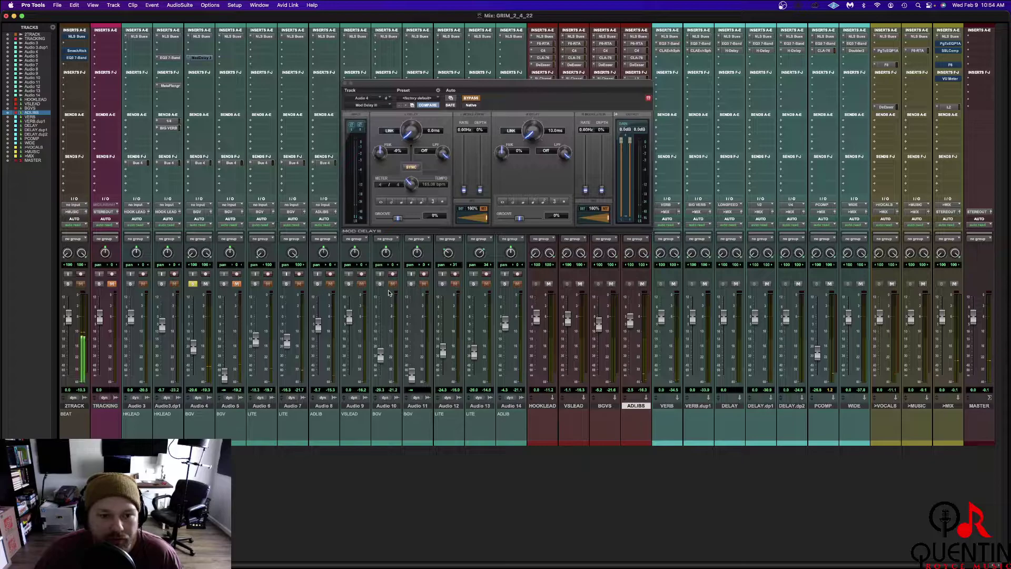
left_click(471, 98)
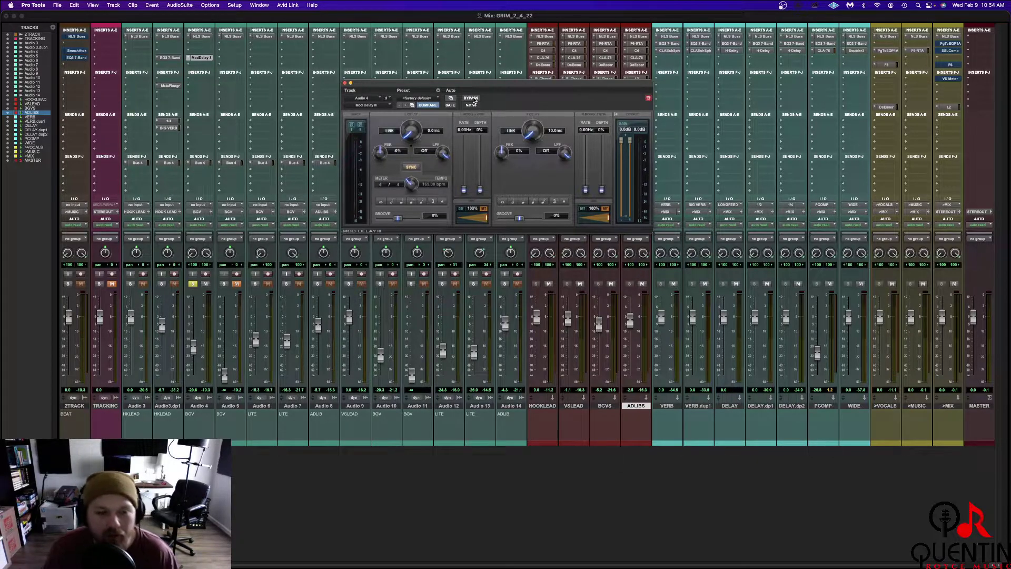
left_click(130, 283)
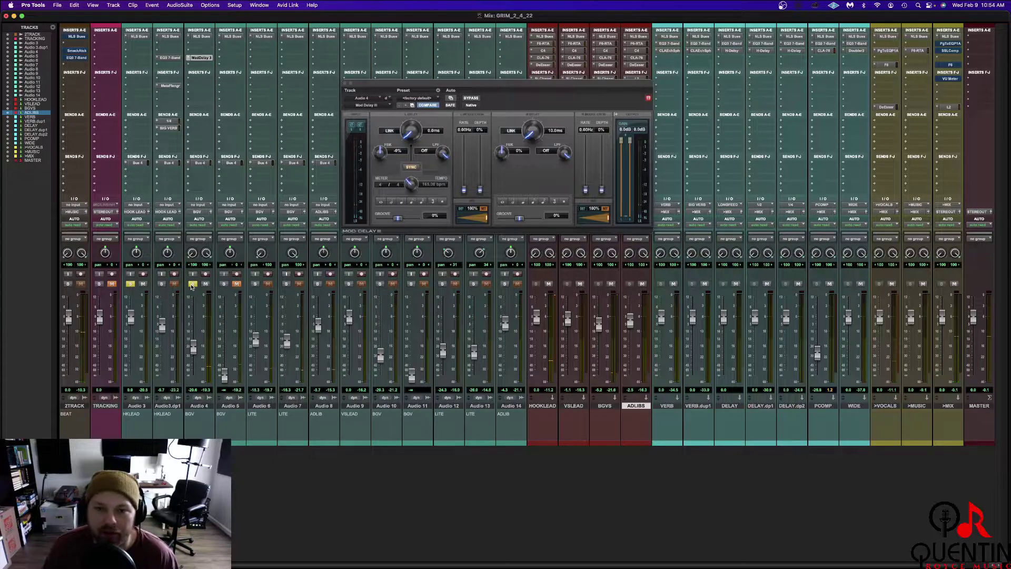
left_click(130, 284)
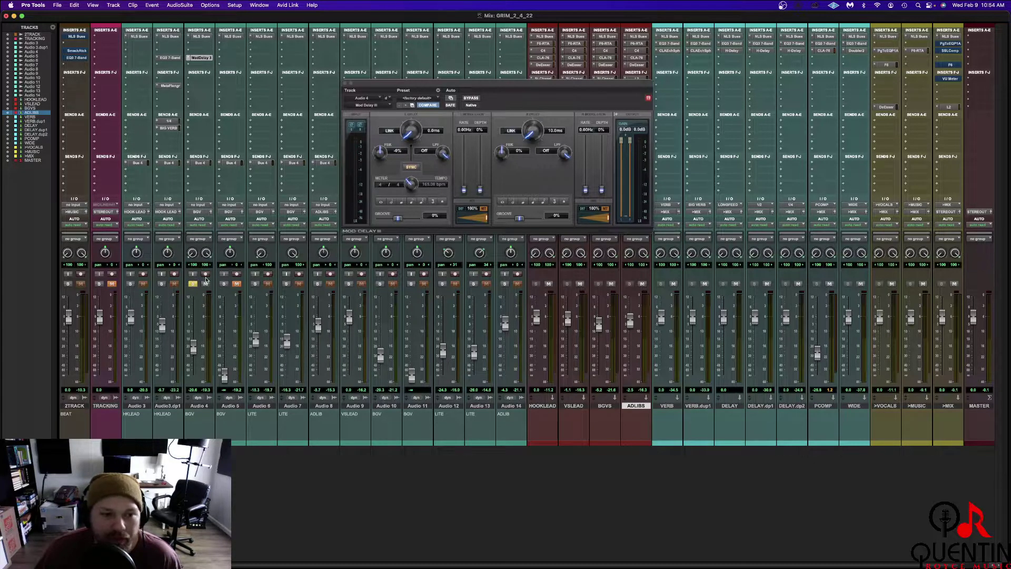
Solo Audio 6 and Audio 7 with Audio 4, audition them together, and close Mod Delay III
left_click(255, 283)
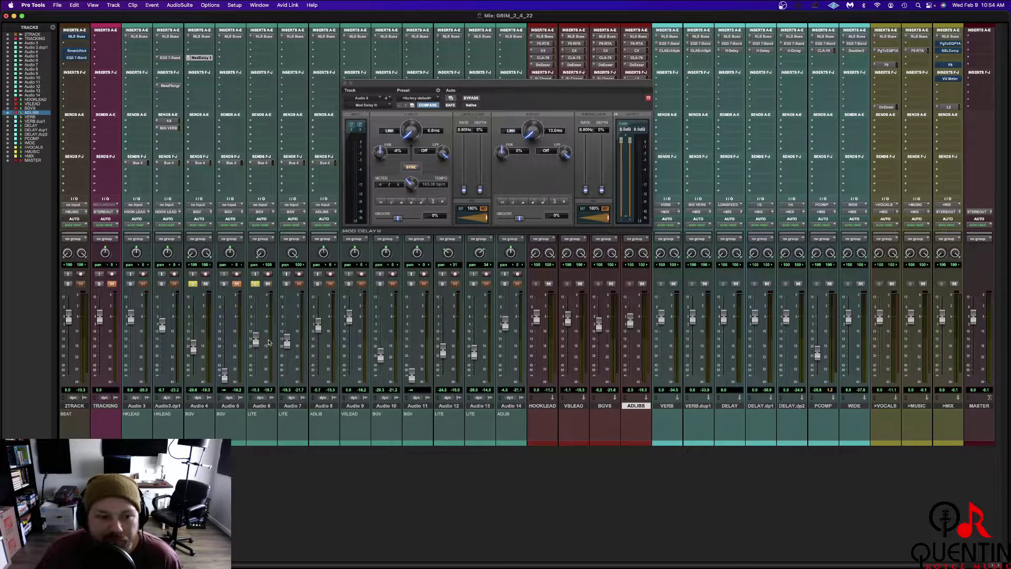
left_click(287, 284)
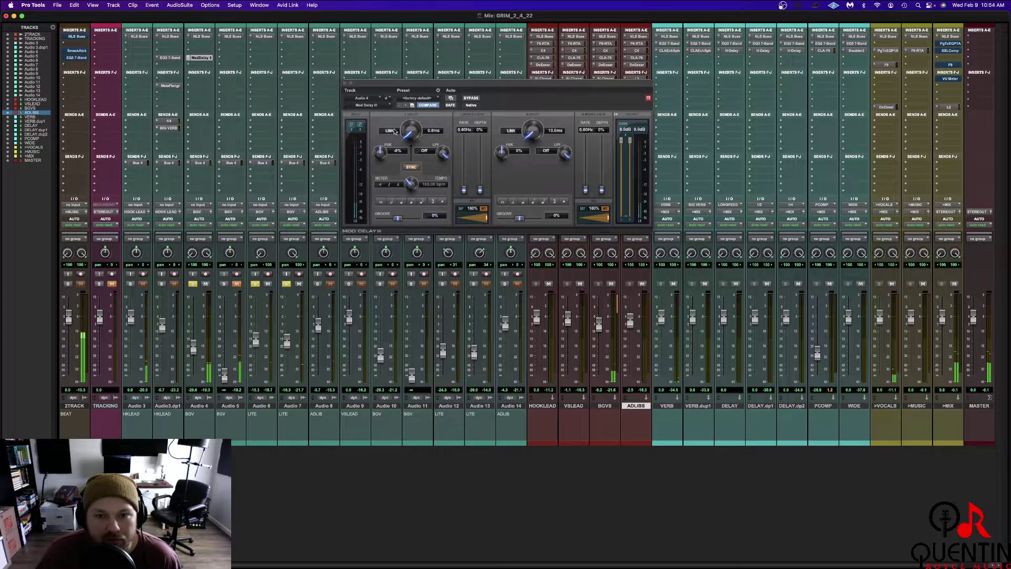
left_click(345, 84)
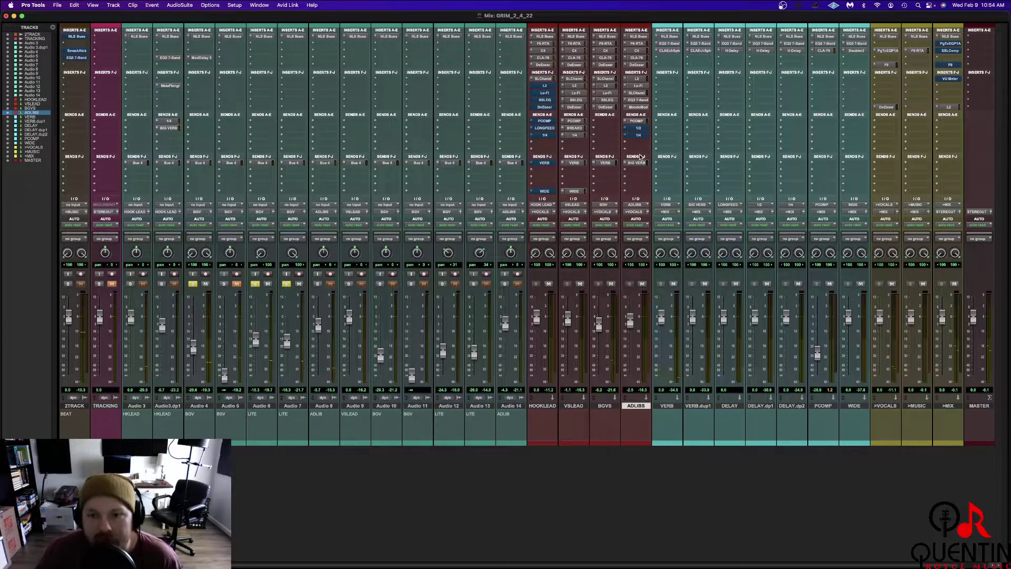
Show the ADLIBS track's BIG VERB send and review the CLA EchoSphere plate settings on VERB.dup1 and VERB
left_click(633, 163)
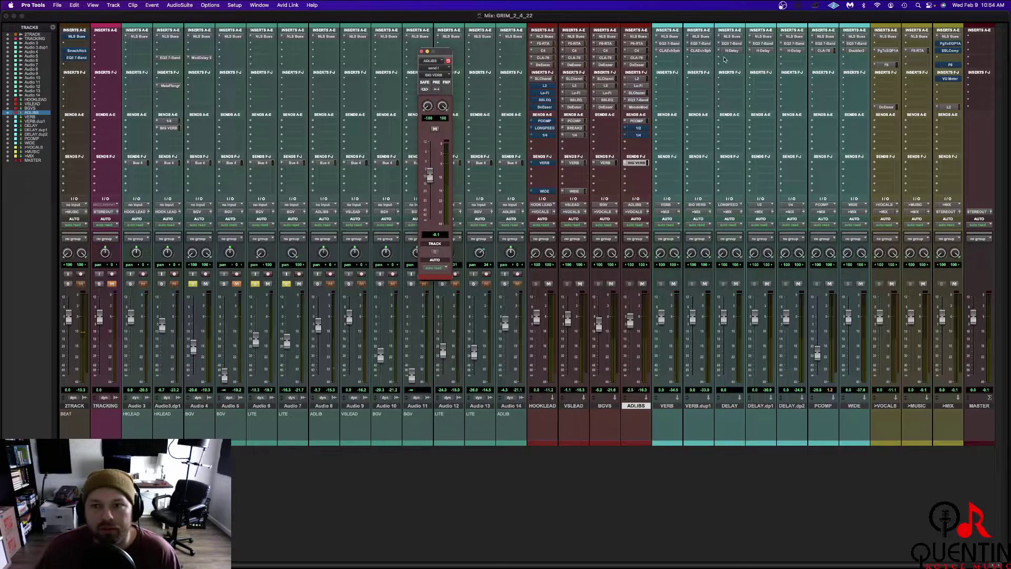
left_click(693, 50)
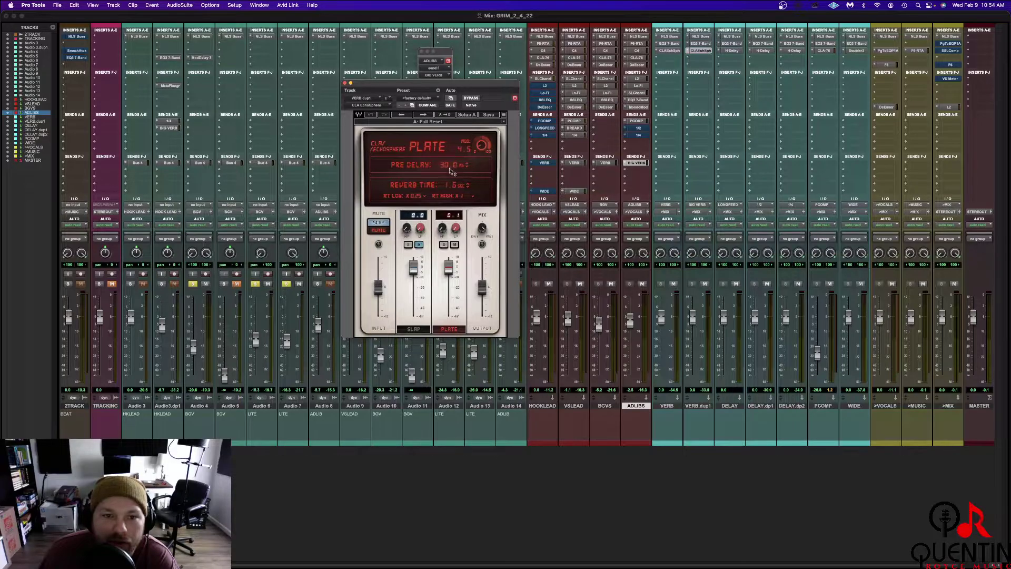
left_click(666, 51)
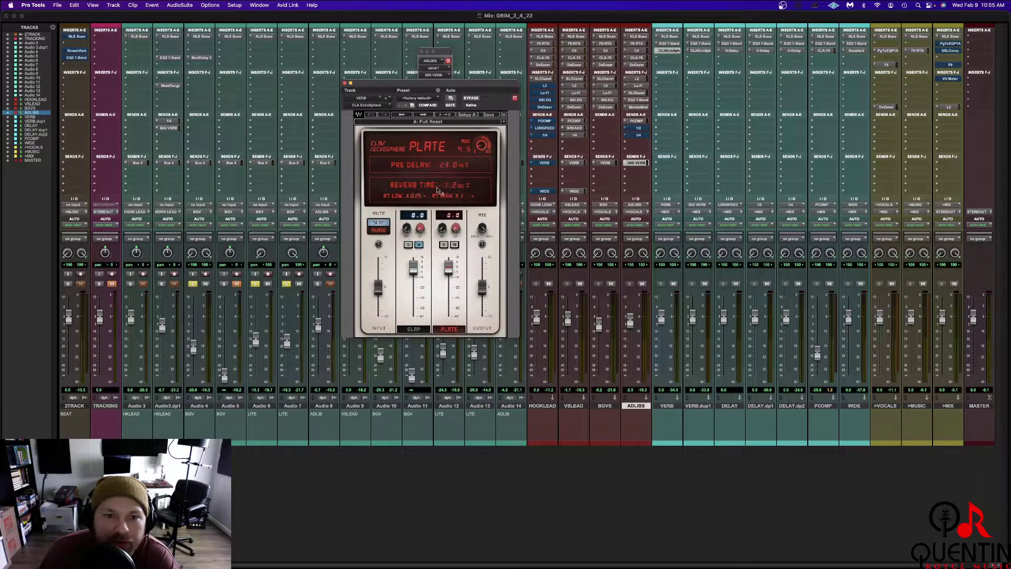
left_click(345, 84)
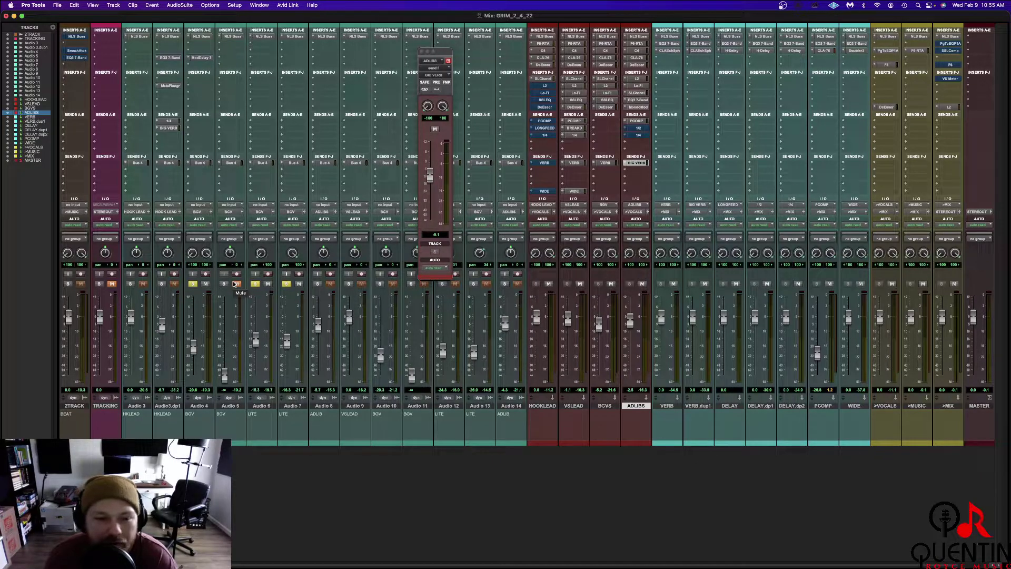
Solo Audio 3 and play it back together with Audio 4, Audio 6 and Audio 7
left_click(130, 284)
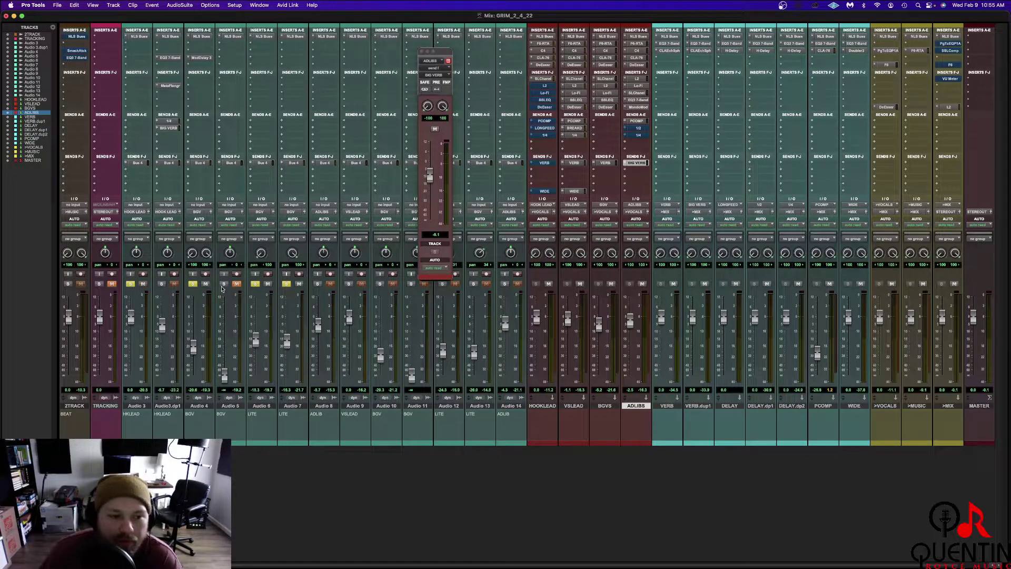
key("space")
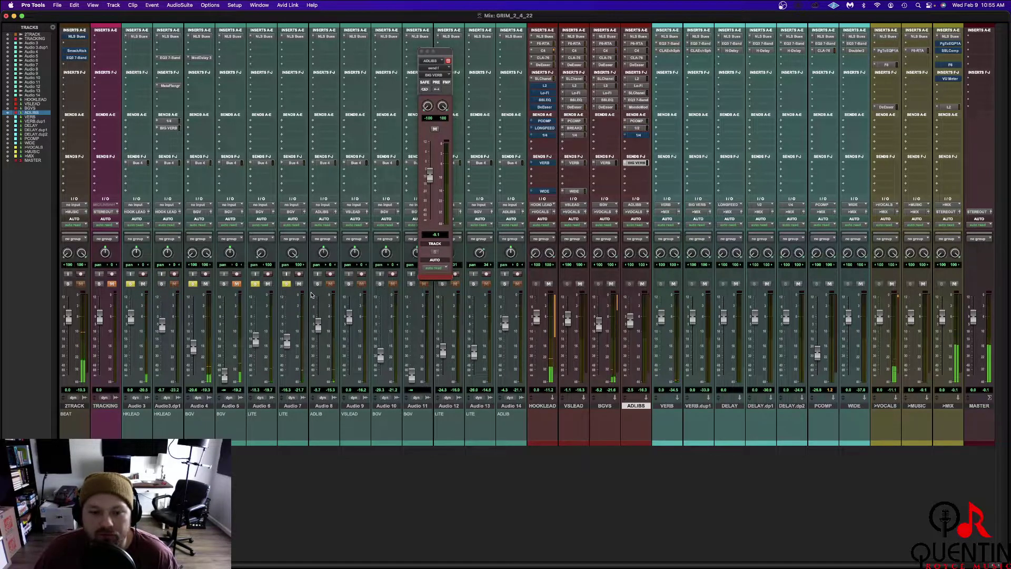
key("space")
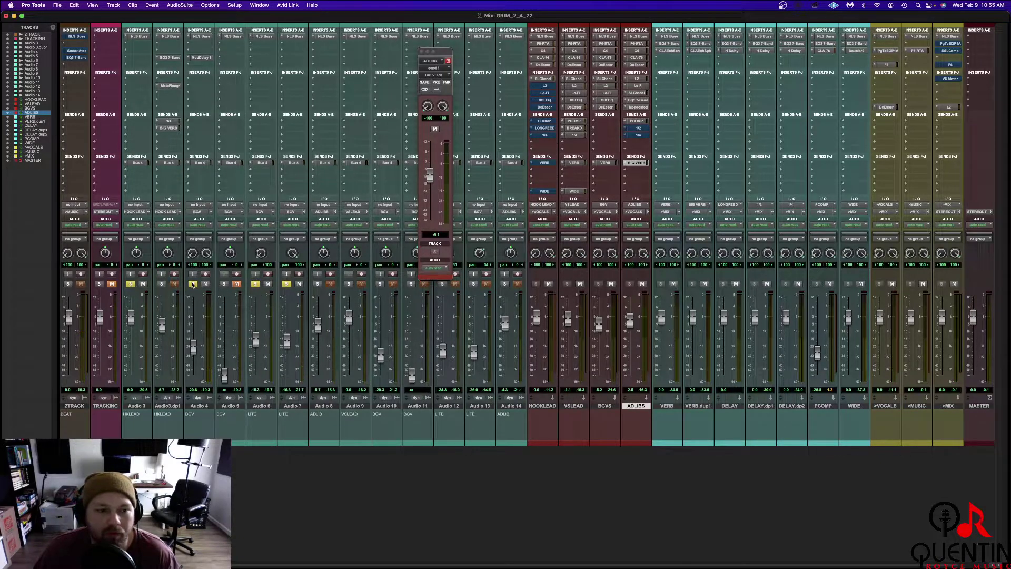
Audition the soloed vocals with the beat, close the BIG VERB send window, and clear all track solos
left_click(611, 284)
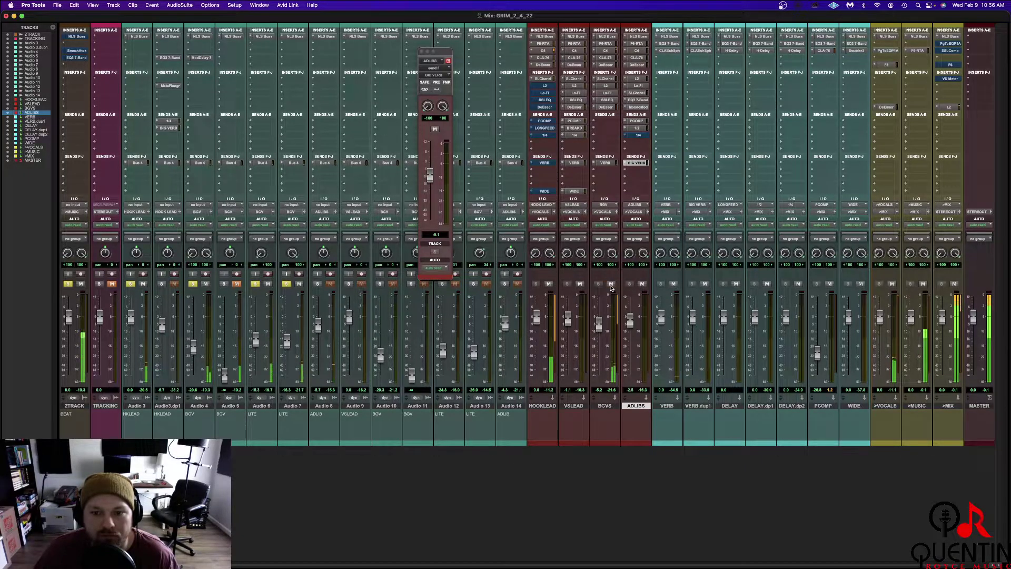
key("space")
left_click(422, 52)
left_click(317, 283)
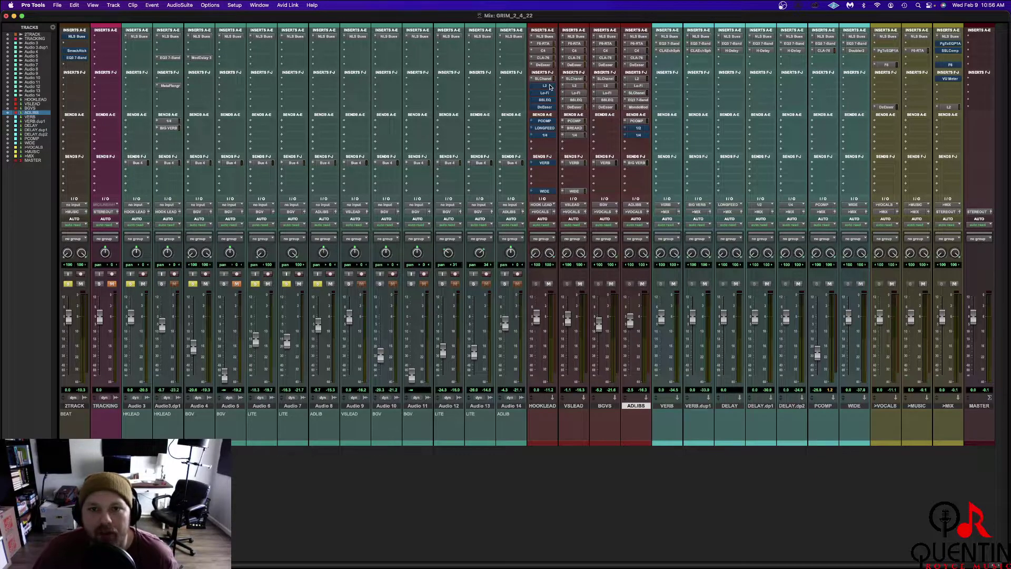
left_click(131, 285, "alt")
Compare HOOKLEAD's L2 Ultramaximizer bypassed and active during playback, leaving it active with its window closed
left_click(545, 85)
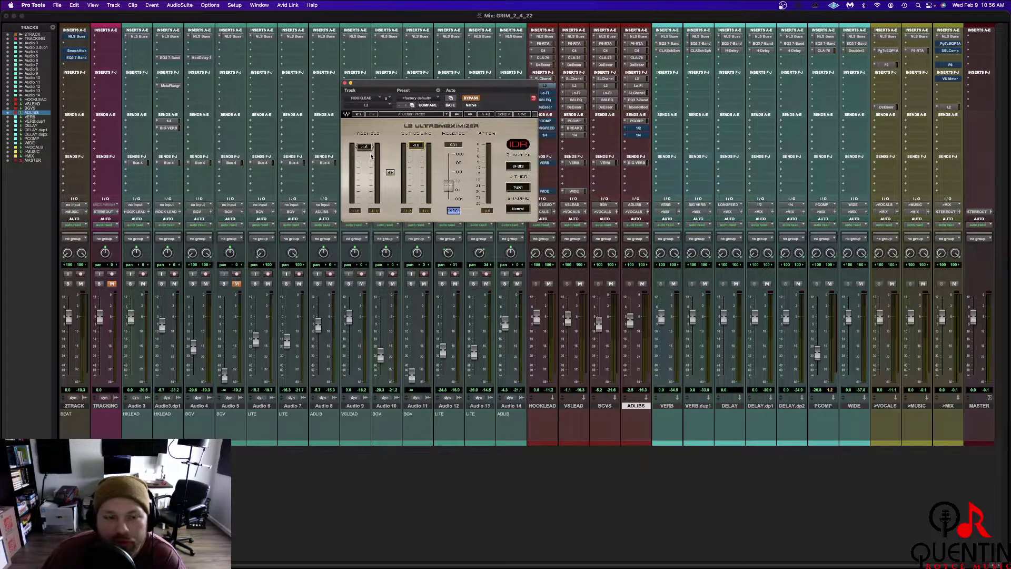
left_click(473, 100)
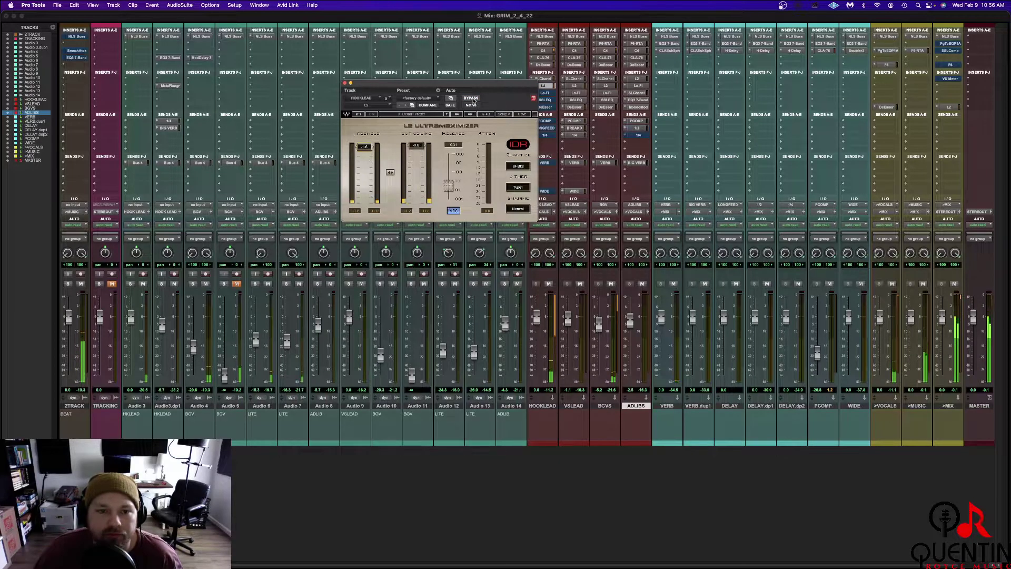
left_click(472, 100)
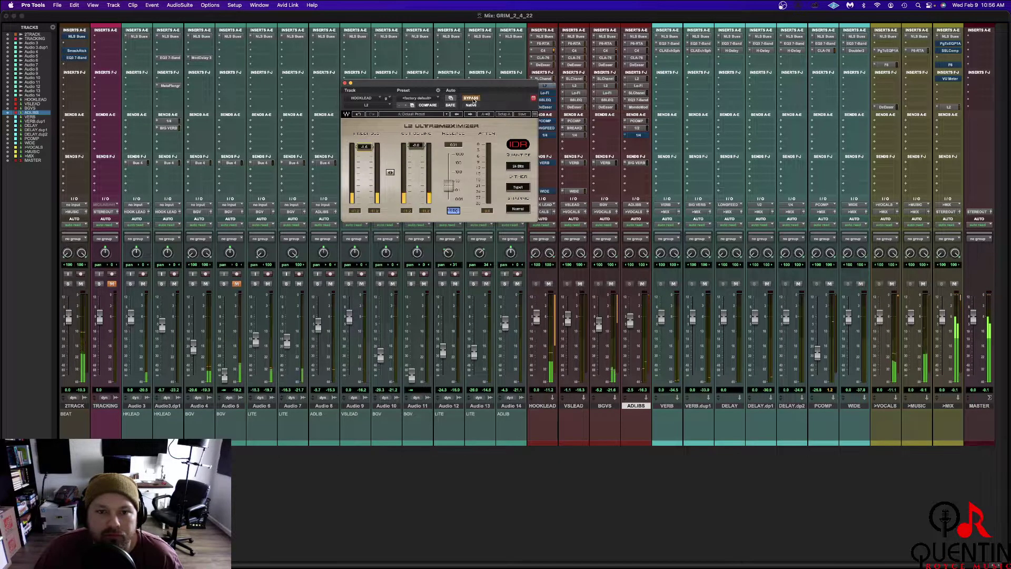
left_click(542, 85)
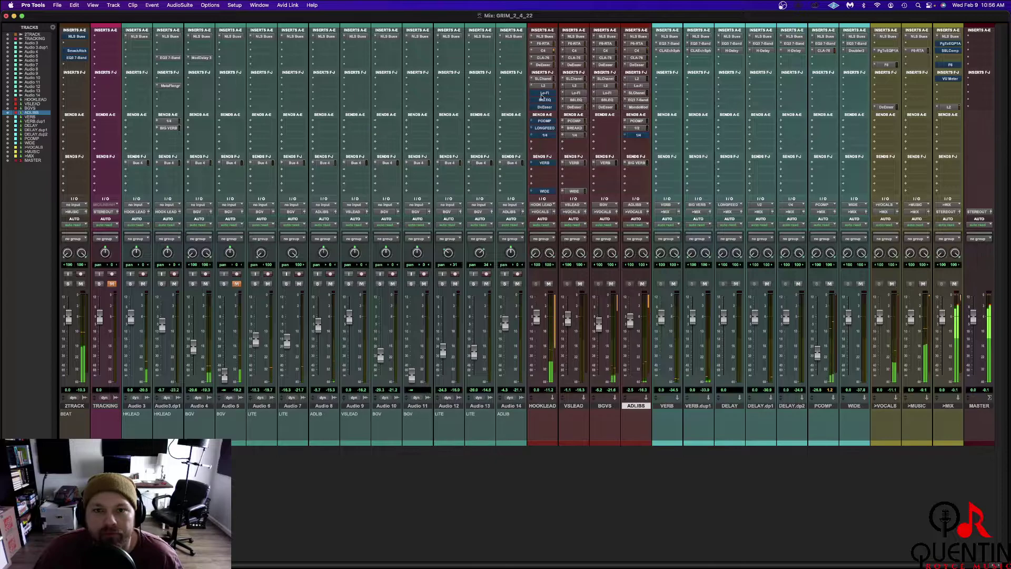
Activate the Lo-Fi plug-in on HOOKLEAD and review its distortion and saturation settings, closing it when done
left_click(540, 93)
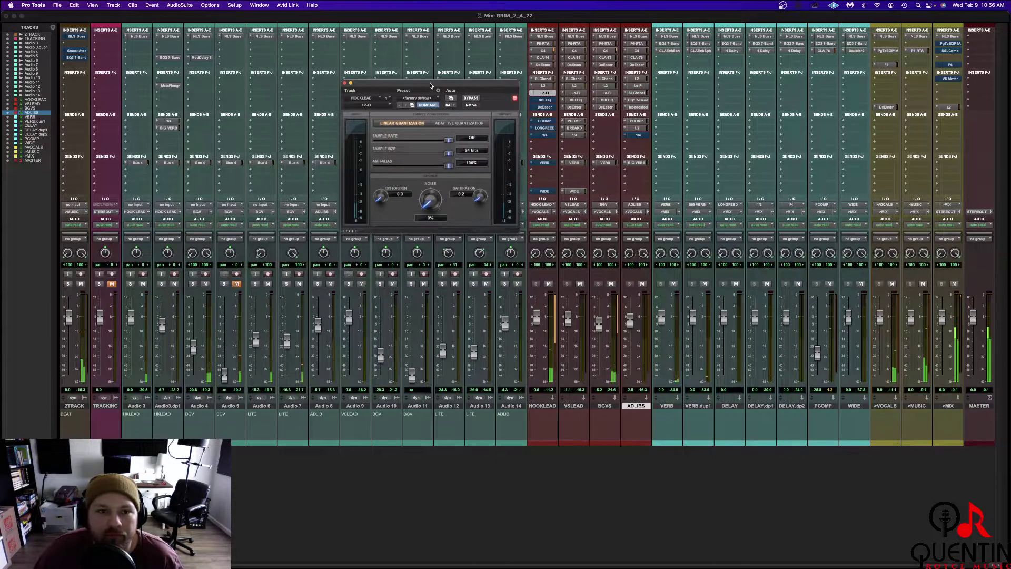
left_click(345, 83)
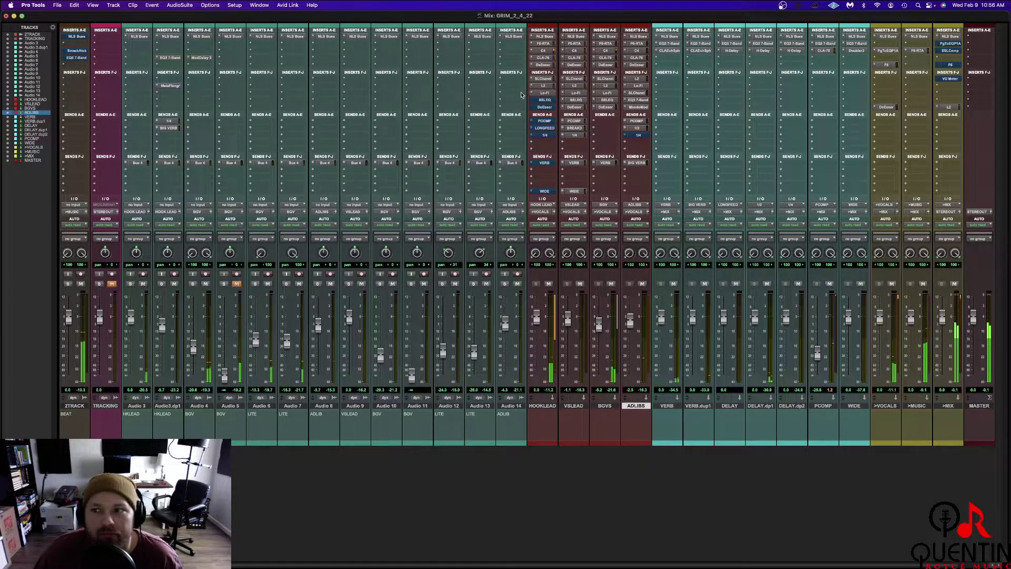
left_click(543, 93)
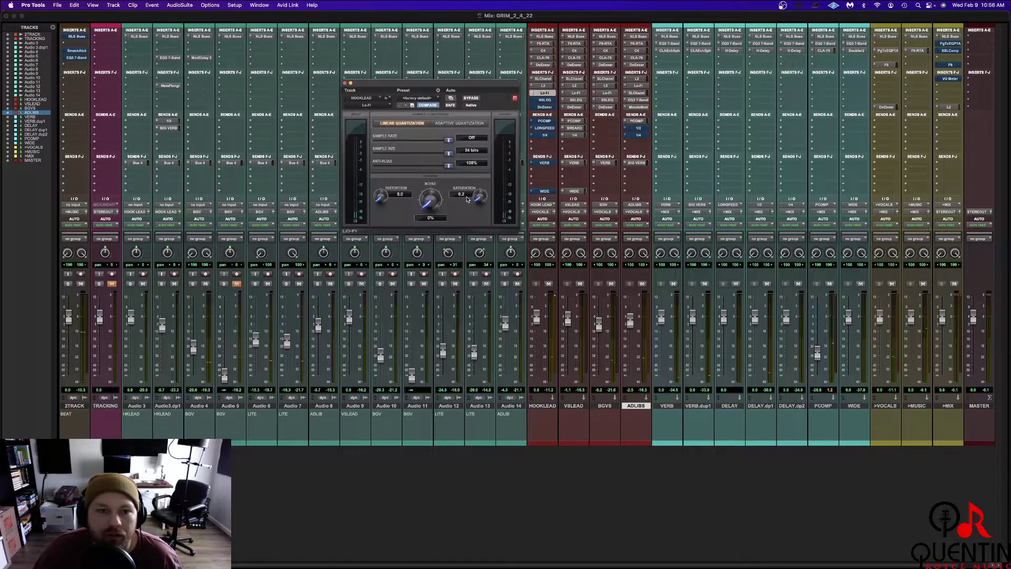
left_click(345, 83)
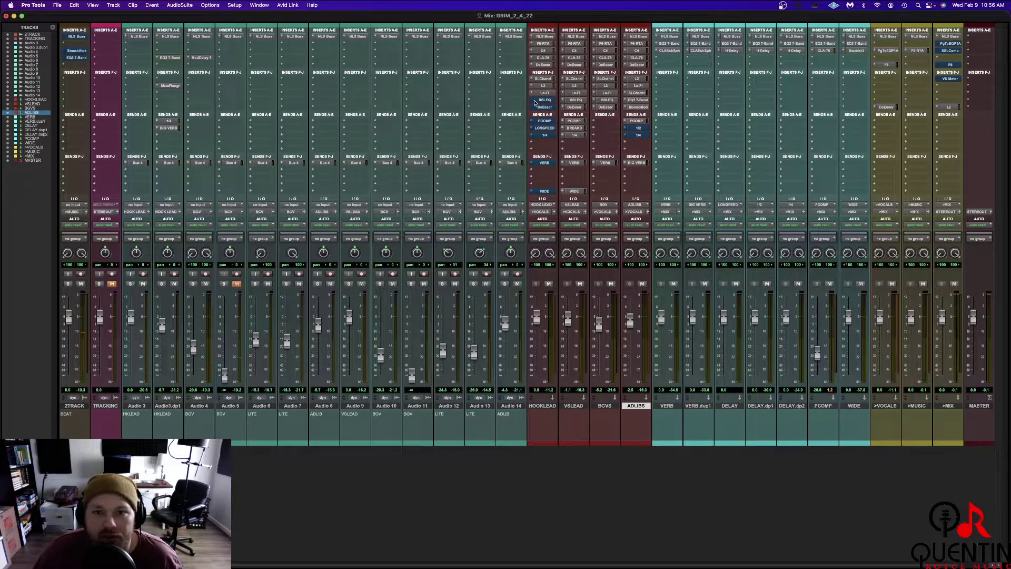
Review the SSL G-EQ bands on HOOKLEAD, compare it bypassed and active during playback, and leave it active
left_click(544, 100)
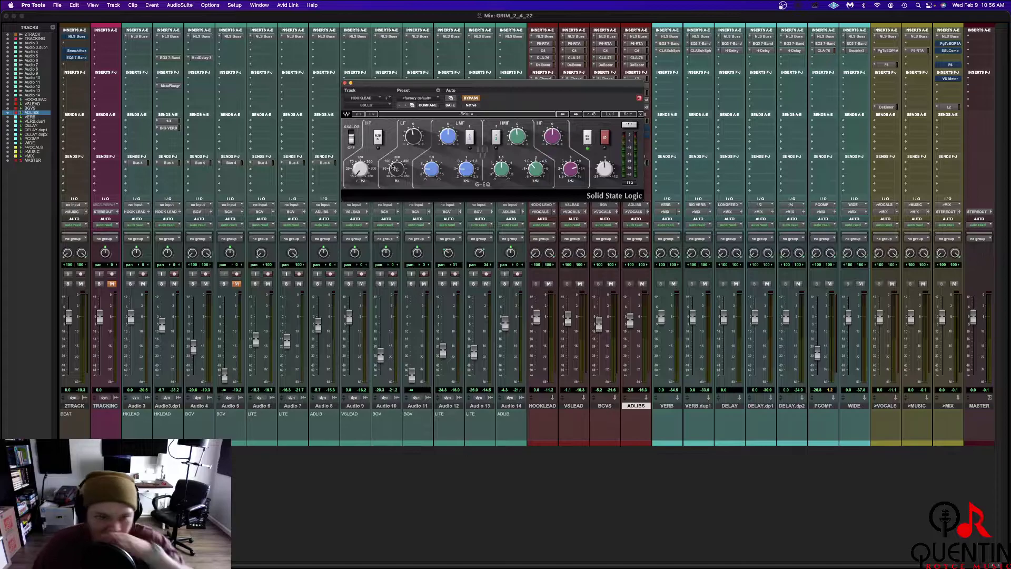
left_click_drag(395, 170, 395, 168)
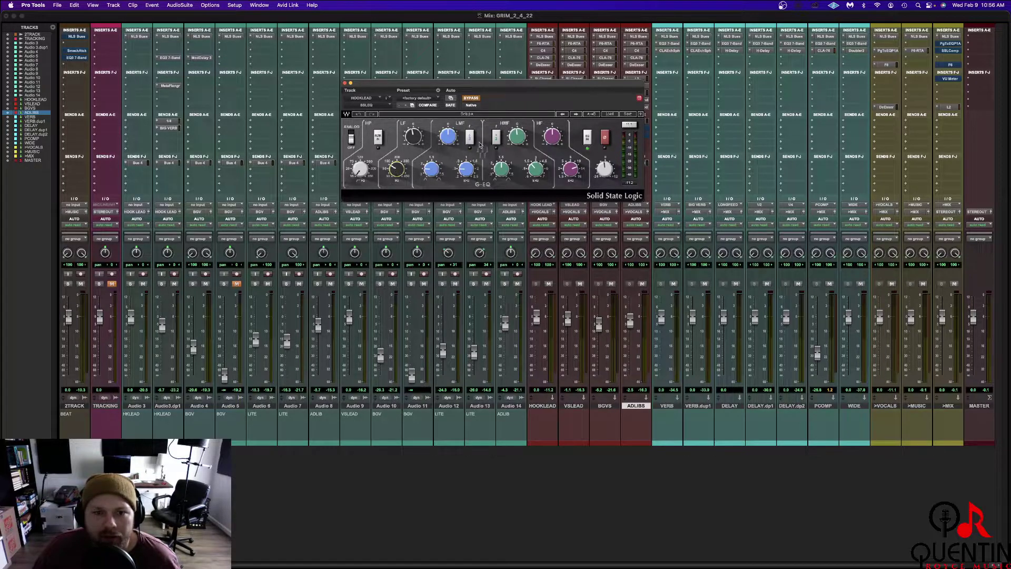
mouse_move(531, 154)
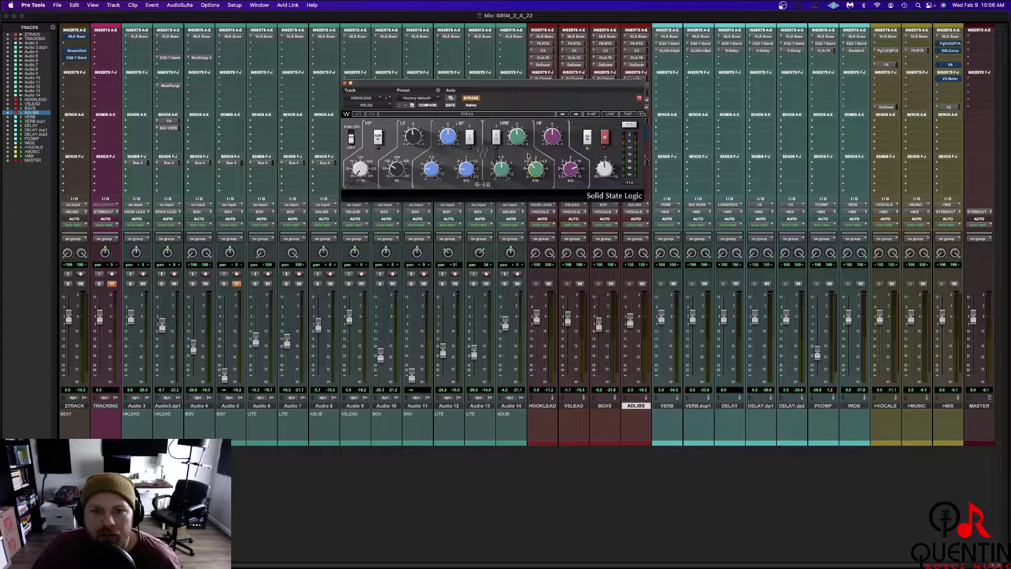
mouse_move(517, 138)
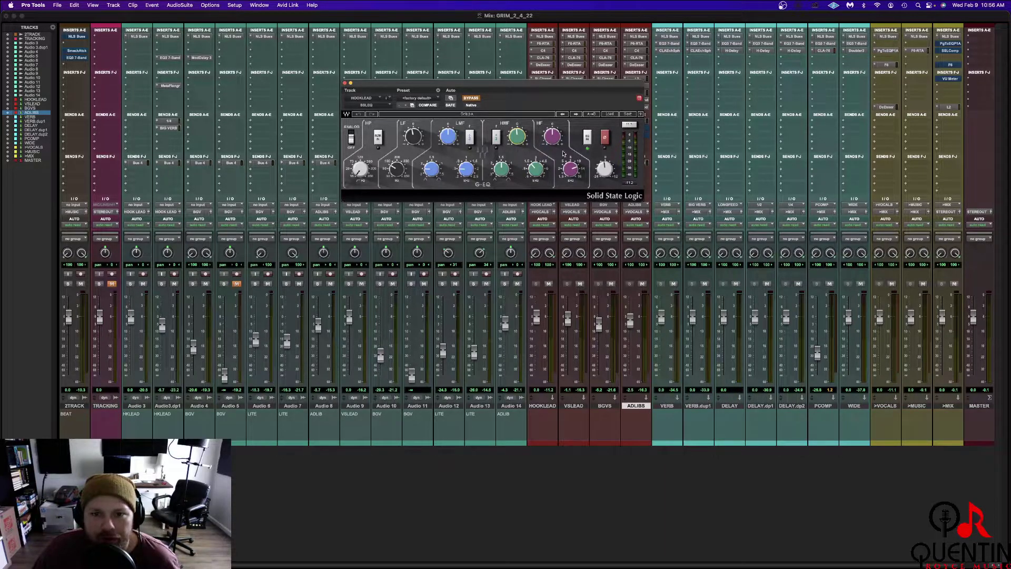
left_click(472, 99)
key("space")
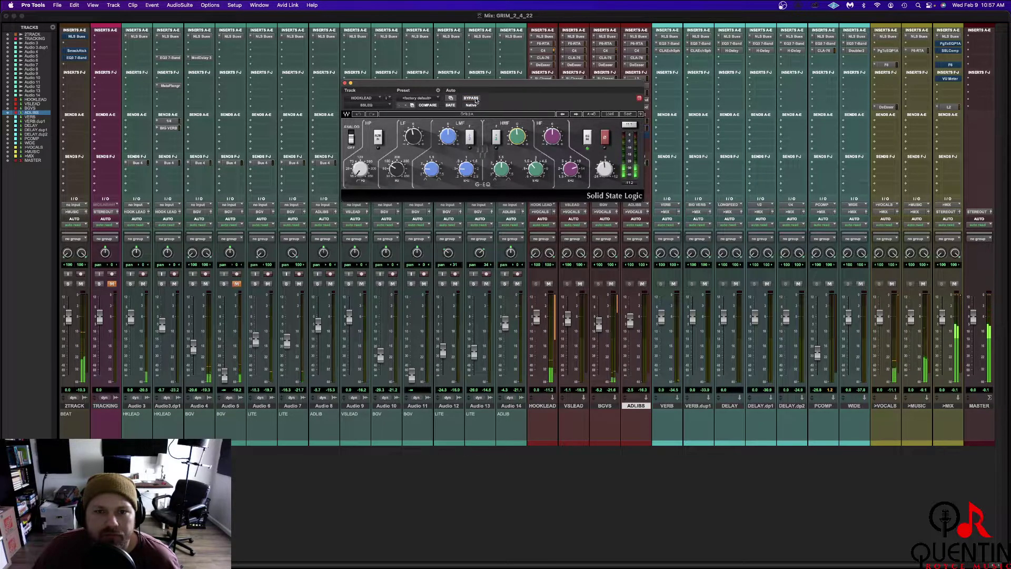
left_click(472, 98)
left_click(471, 98)
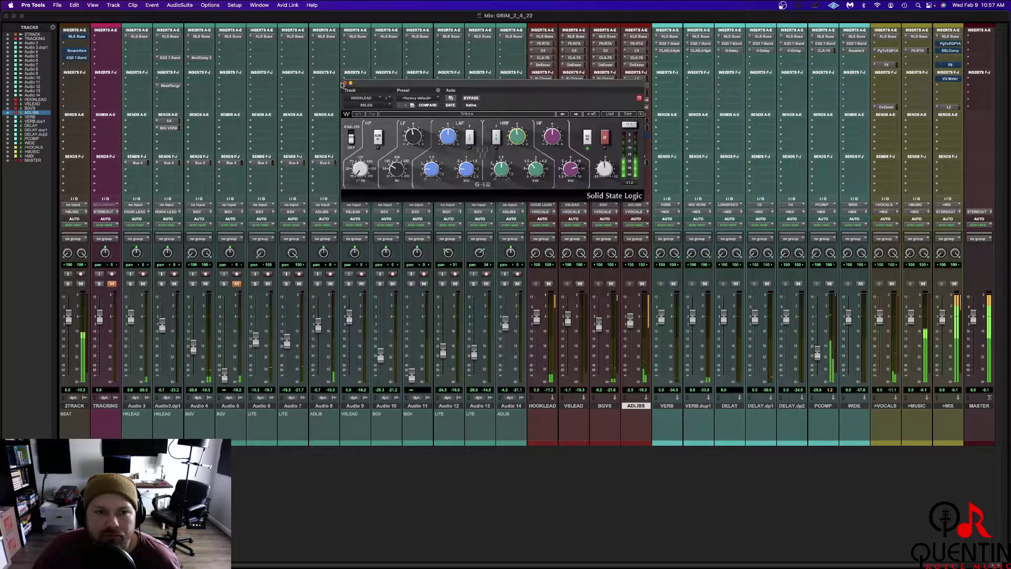
left_click(345, 83)
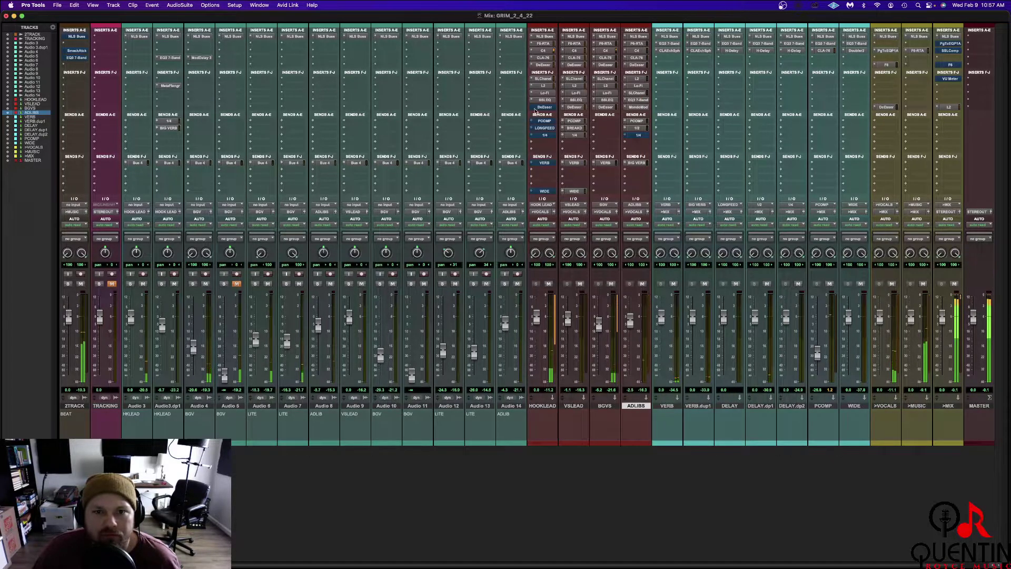
Activate the DeEsser on HOOKLEAD and compare it bypassed and active during playback
left_click(542, 107)
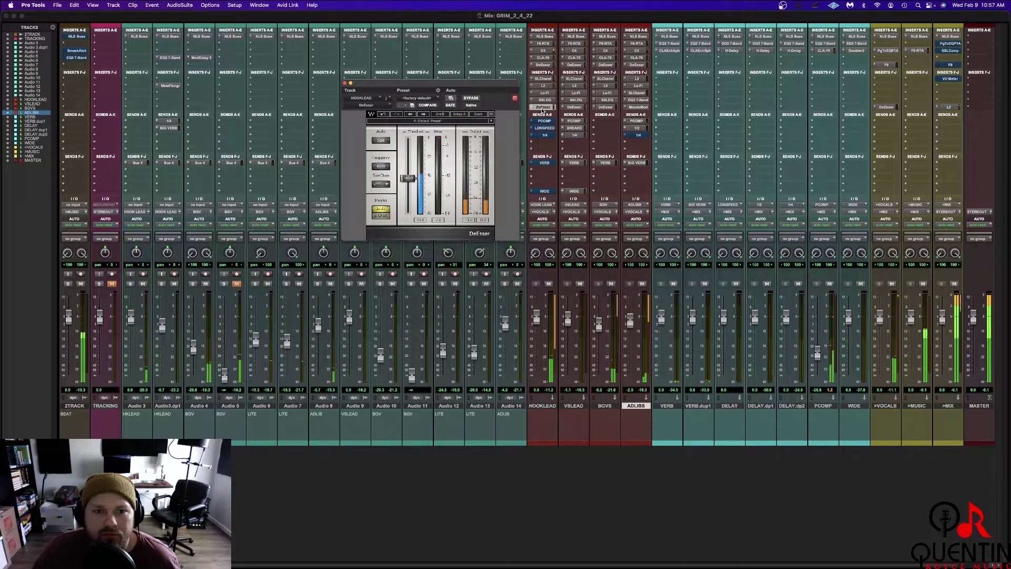
left_click(471, 98)
left_click(476, 100)
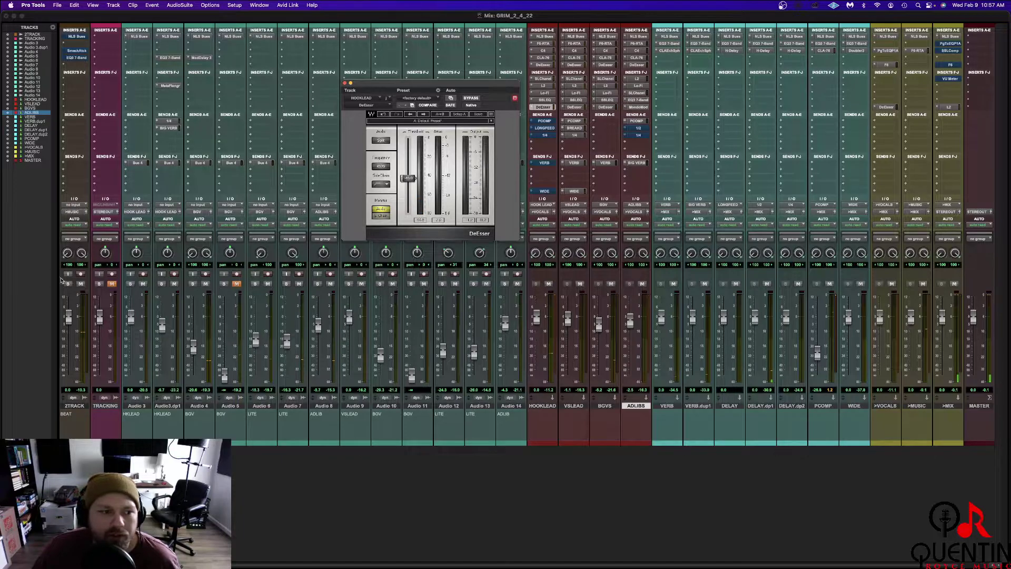
Solo Audio 3 to hear the DeEsser's sidechain signal, restore audio monitoring, and close the plug-in and clear the solo
left_click(67, 284)
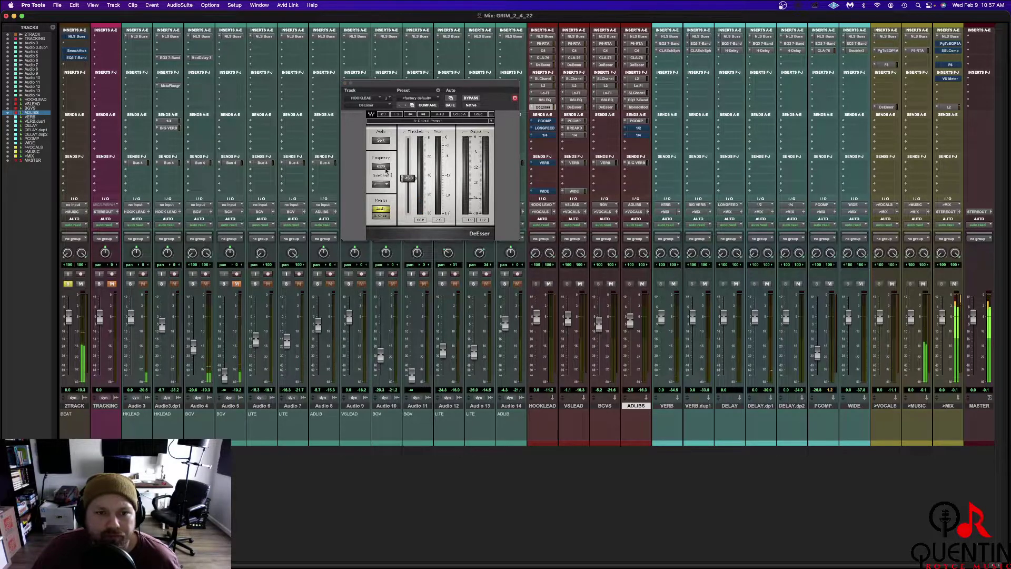
left_click(67, 283)
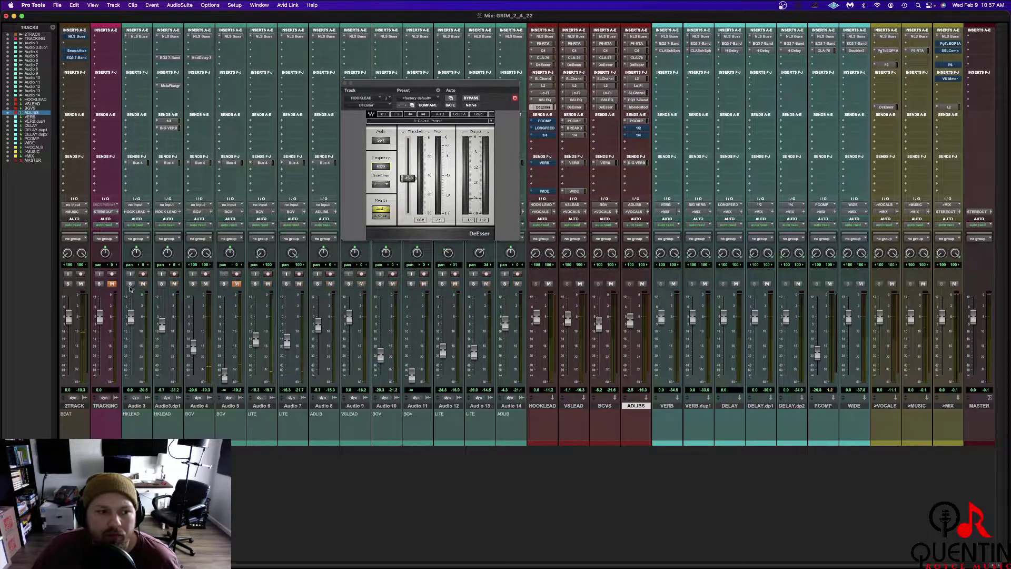
left_click(130, 284)
left_click(385, 214)
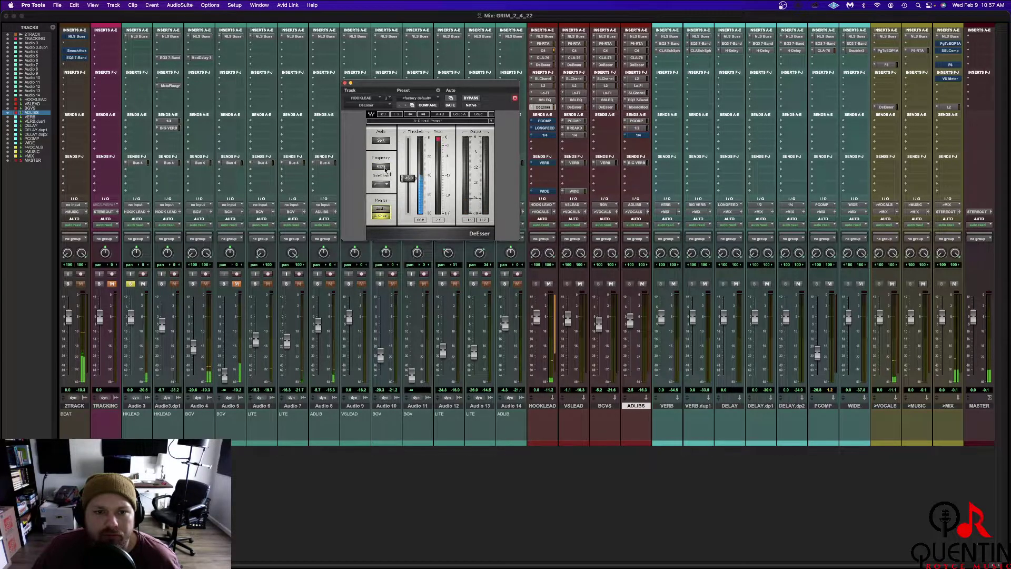
left_click(380, 211)
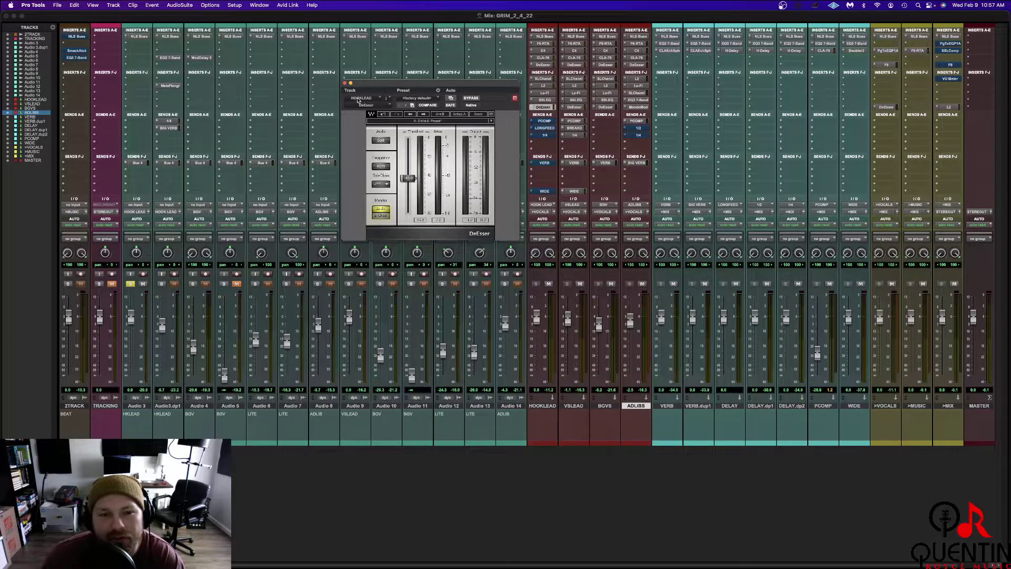
left_click(344, 83)
left_click(129, 284)
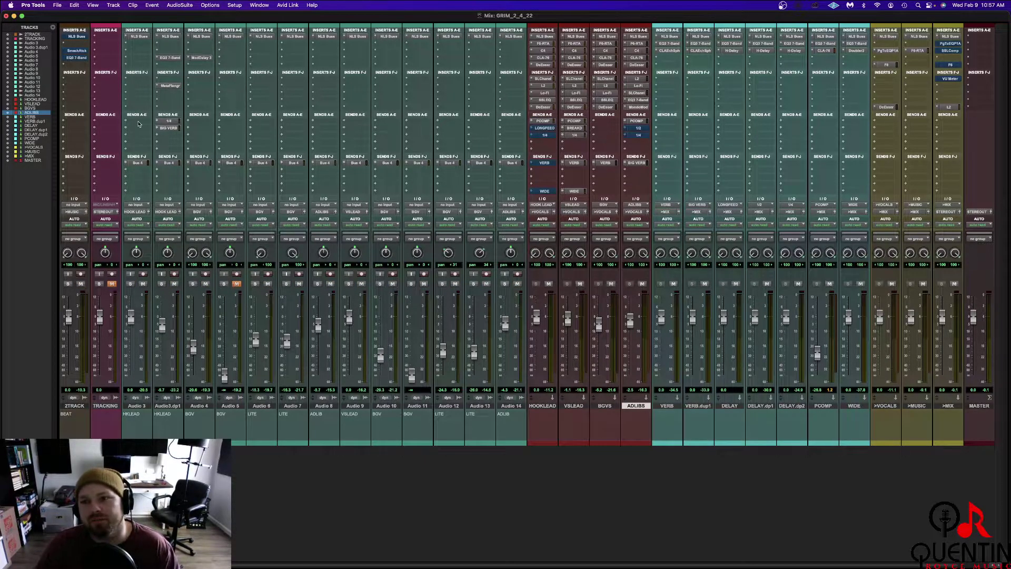
Enable HOOKLEAD's PCOMP send, review the CLA-76 settings on the PCOMP track, and play back the mix with it
left_click(537, 122)
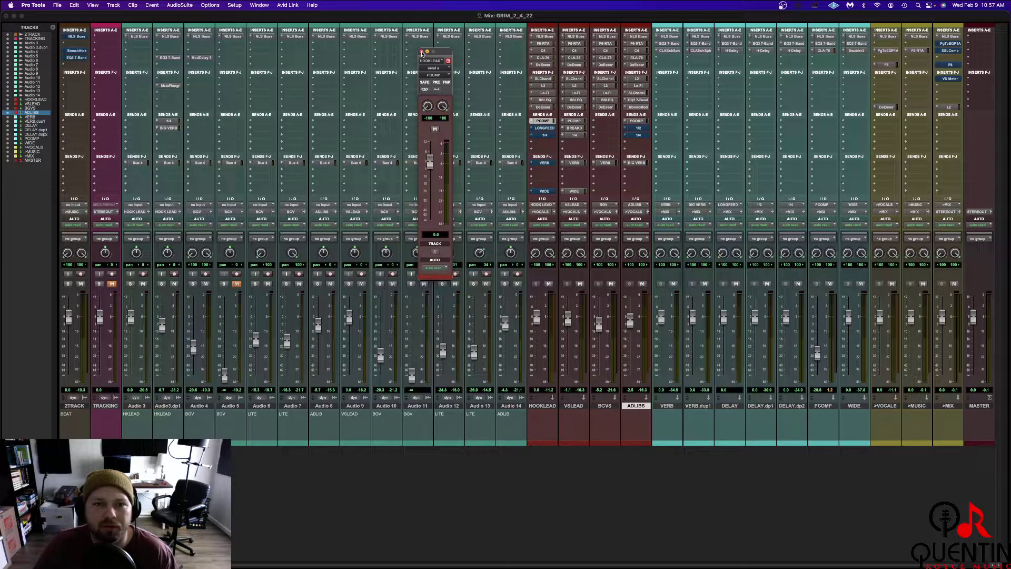
left_click(421, 51)
left_click(824, 50)
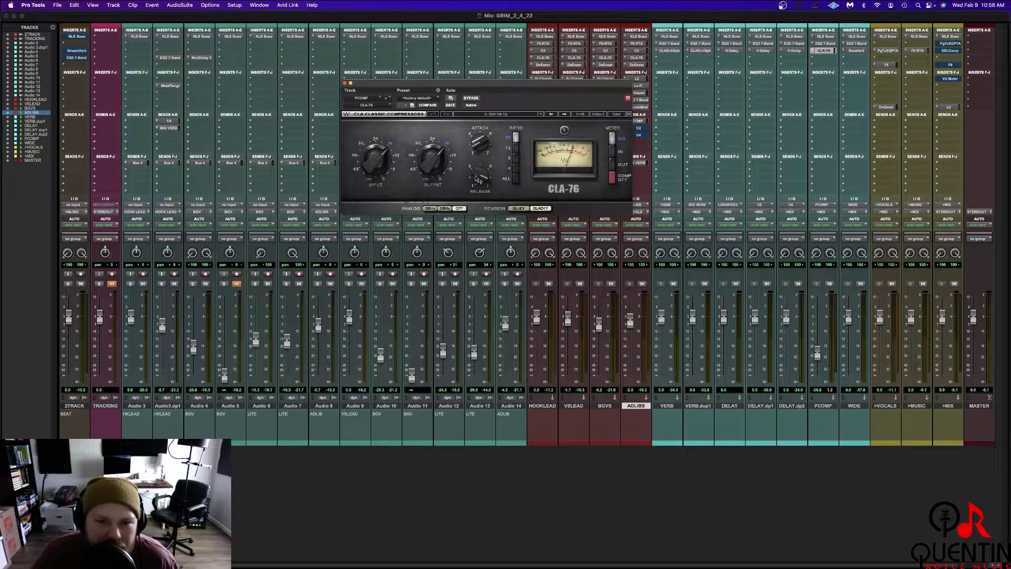
mouse_move(483, 179)
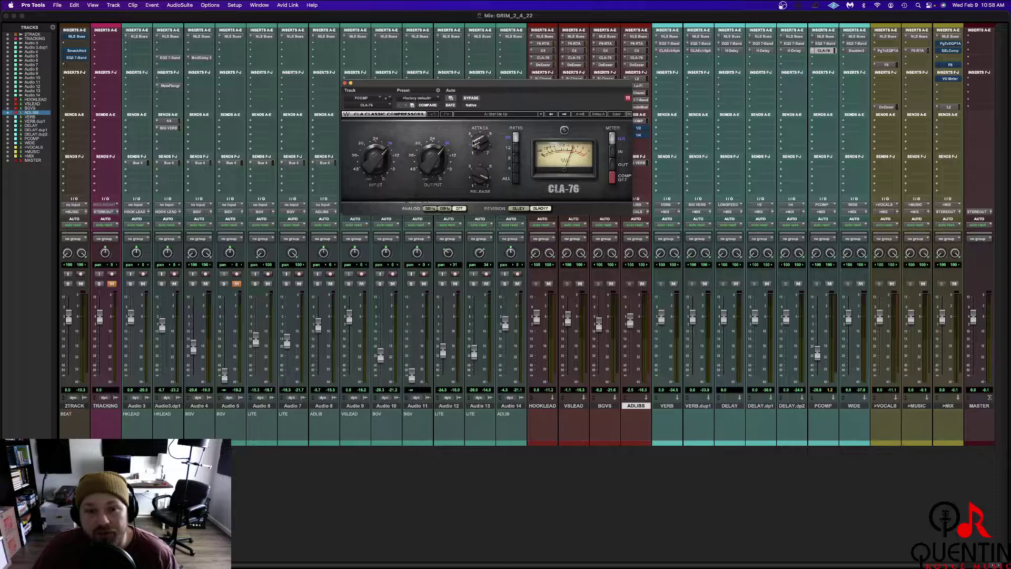
left_click(344, 83)
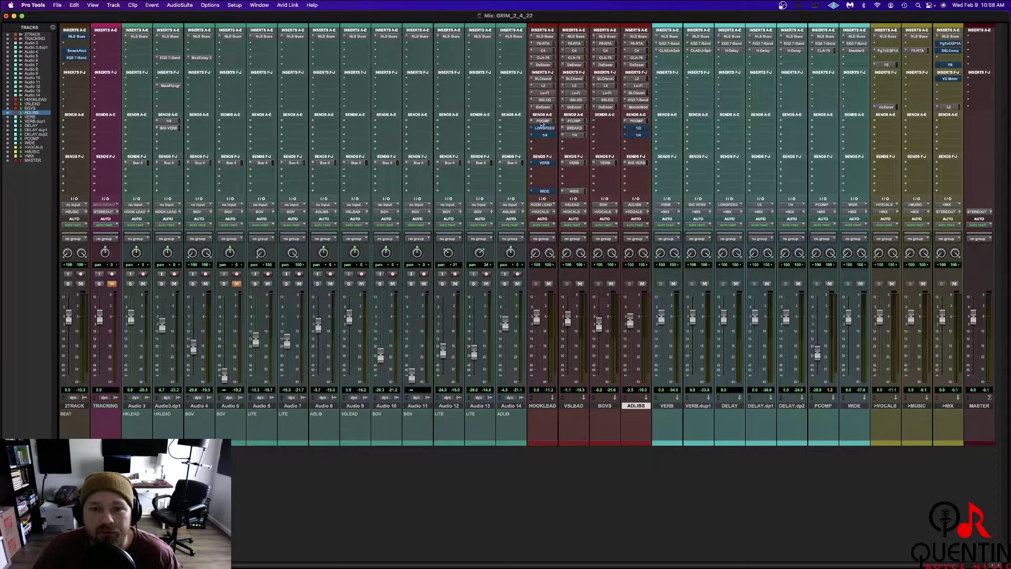
key("space")
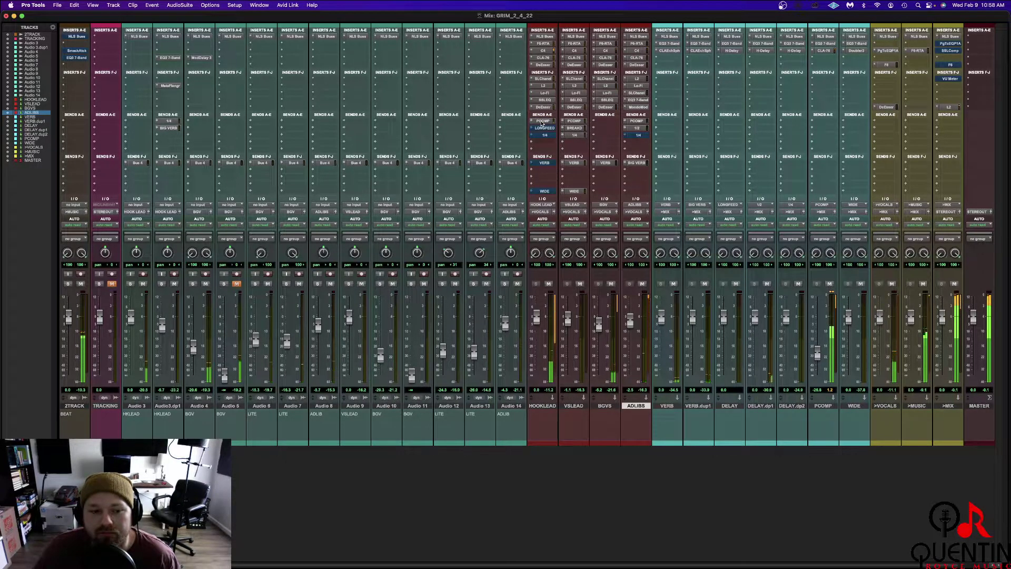
key("space")
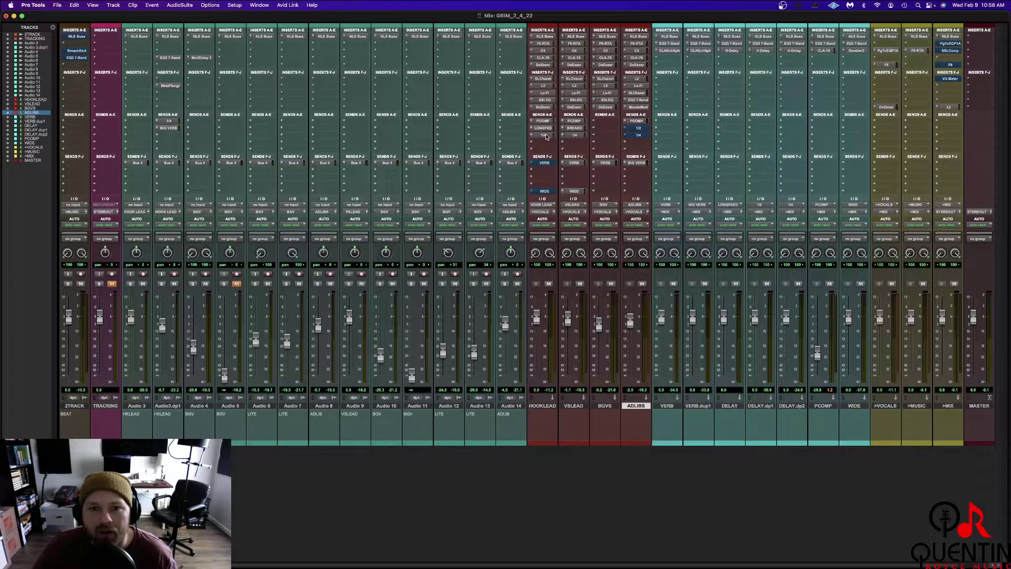
Mute HOOKLEAD's LONGFEED send and set its level to -13.6, unmute its VERB send, and mute 2TRACK
left_click(548, 129)
left_click(548, 129, "shift+super")
left_click(547, 164, "shift+super")
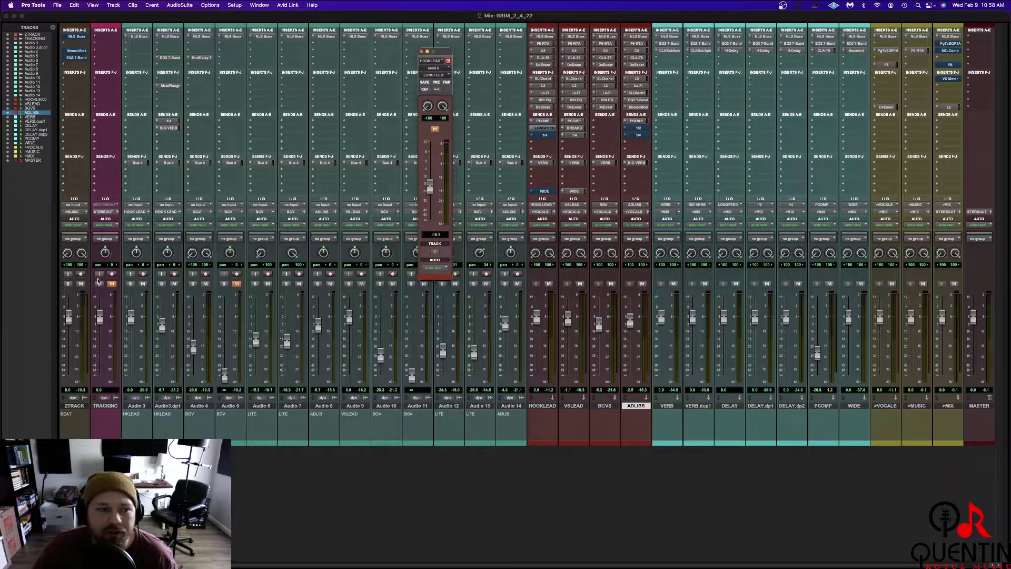
left_click(80, 283)
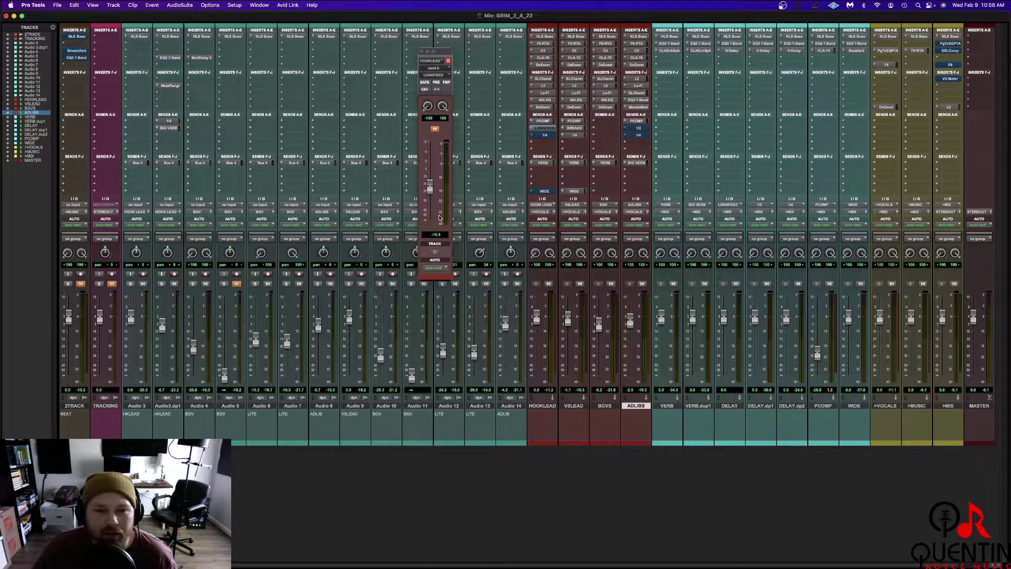
left_click(431, 188)
Play back the vocals and compare HOOKLEAD's VERB send muted and unmuted
key("space")
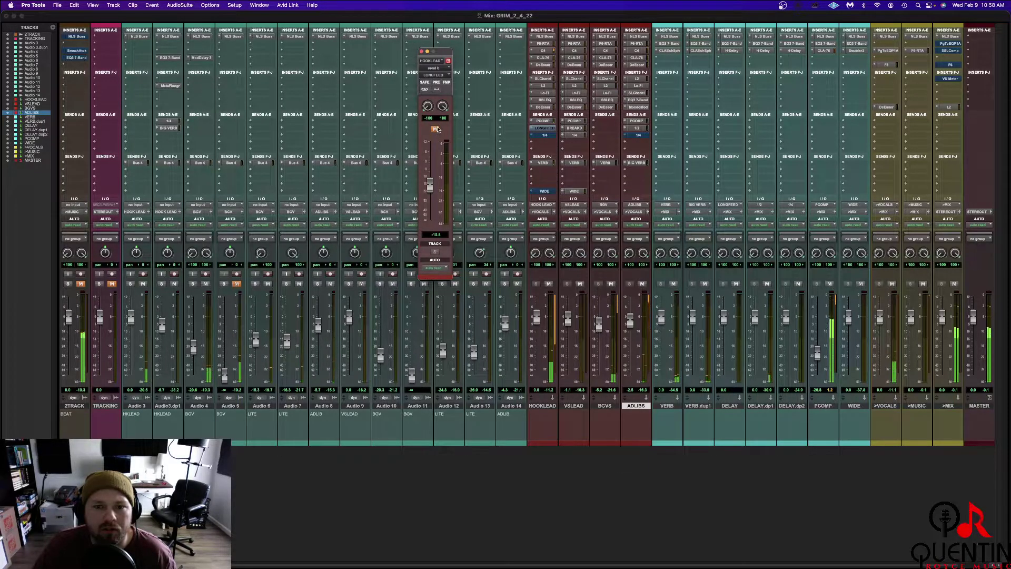
left_click(546, 165)
left_click(546, 165)
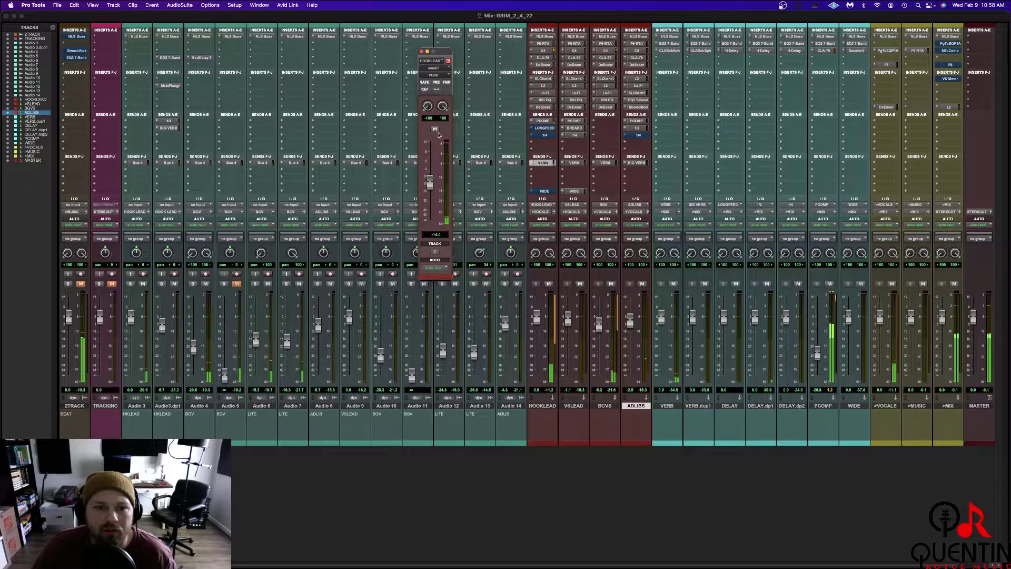
left_click(434, 129)
left_click(435, 129)
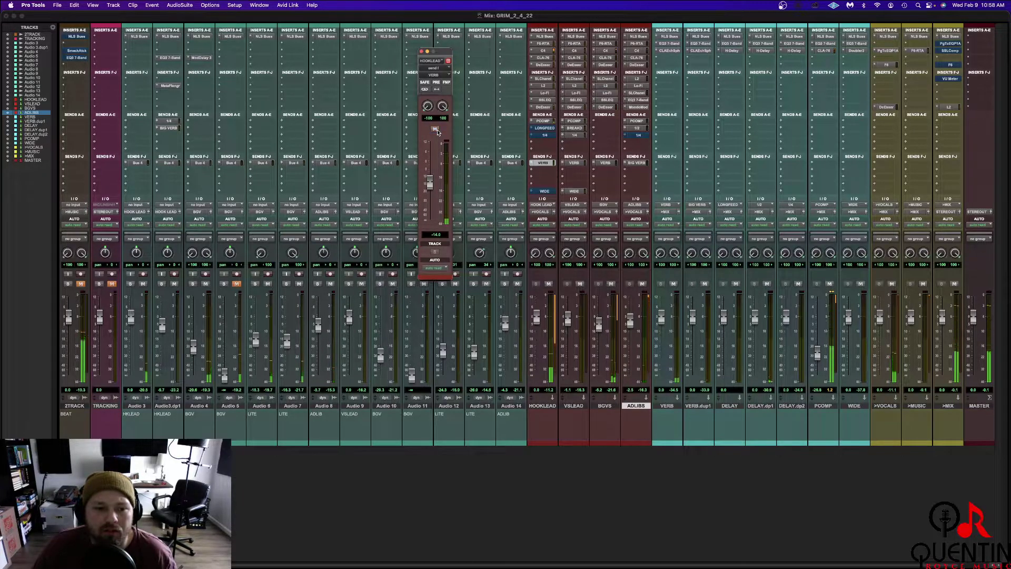
Check the delay sends on ADLIBS and HOOKLEAD's LONGFEED send, and unmute HOOKLEAD's WIDE send
left_click(422, 52)
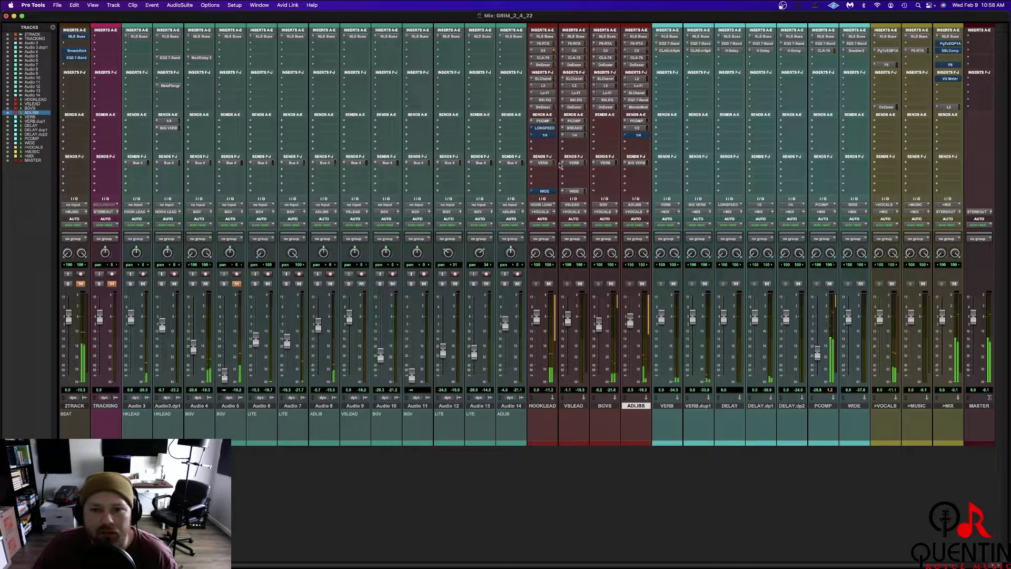
left_click(639, 135)
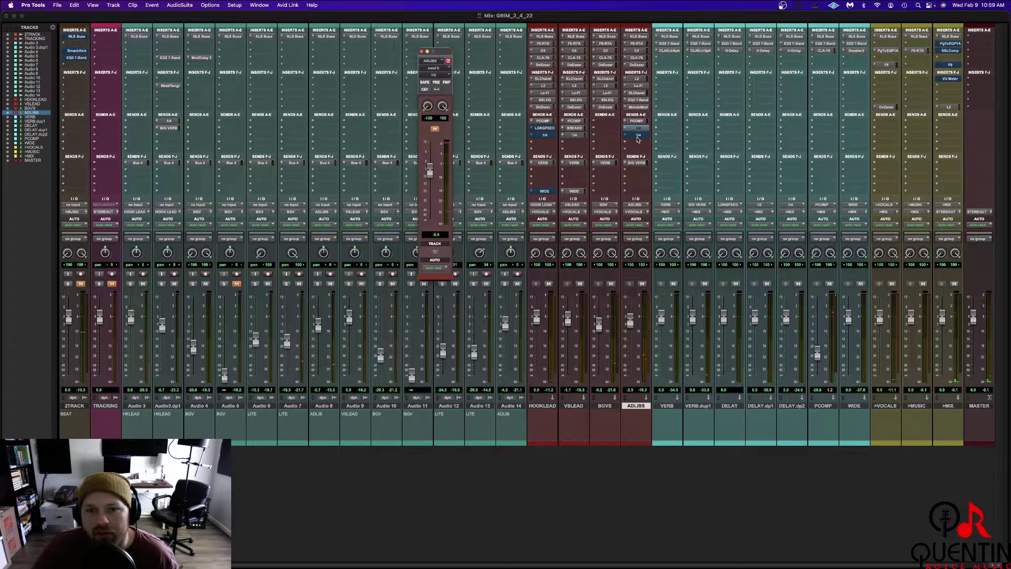
left_click(541, 134)
left_click(540, 130)
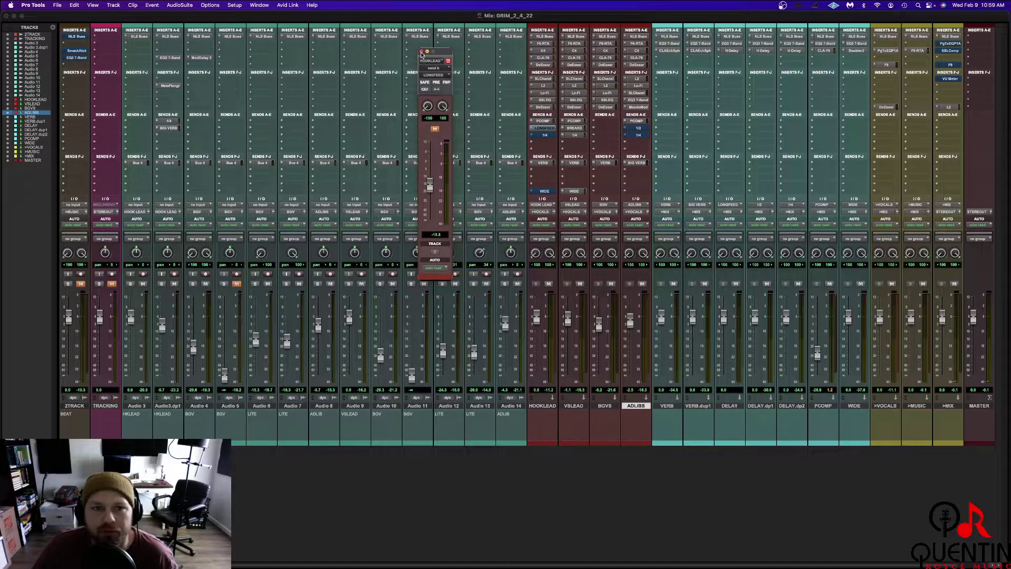
left_click(421, 52)
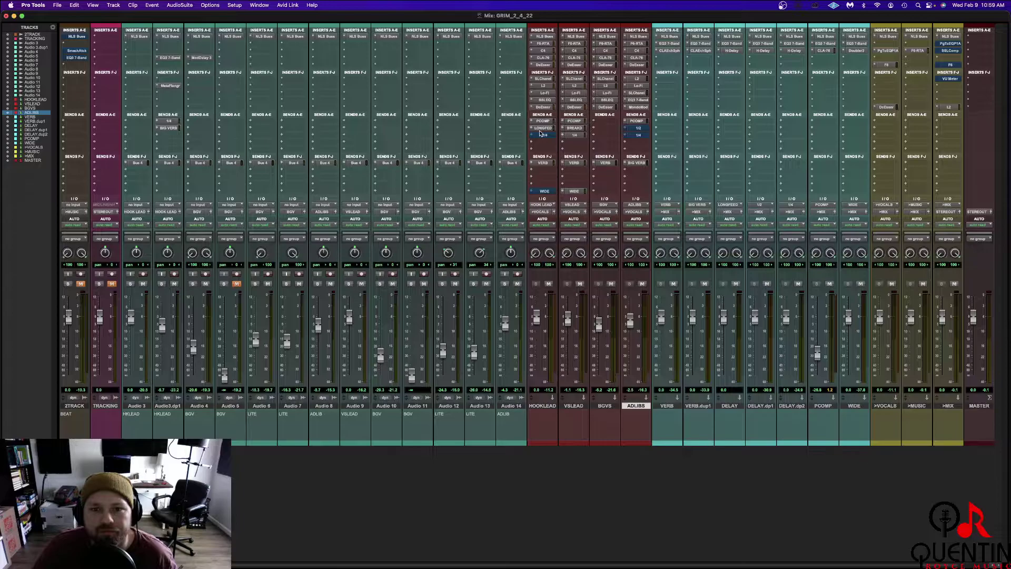
left_click(547, 194)
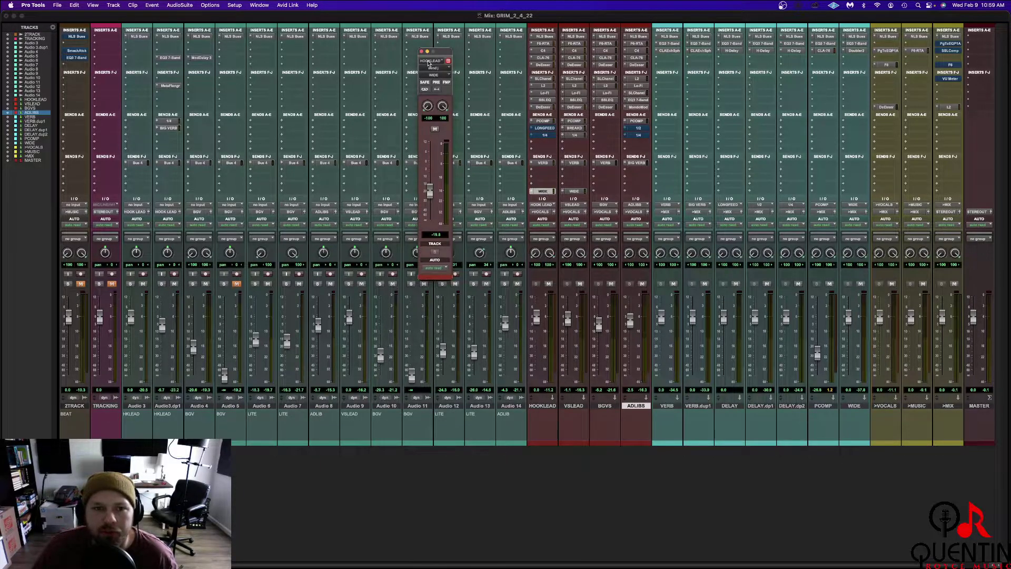
left_click(545, 196)
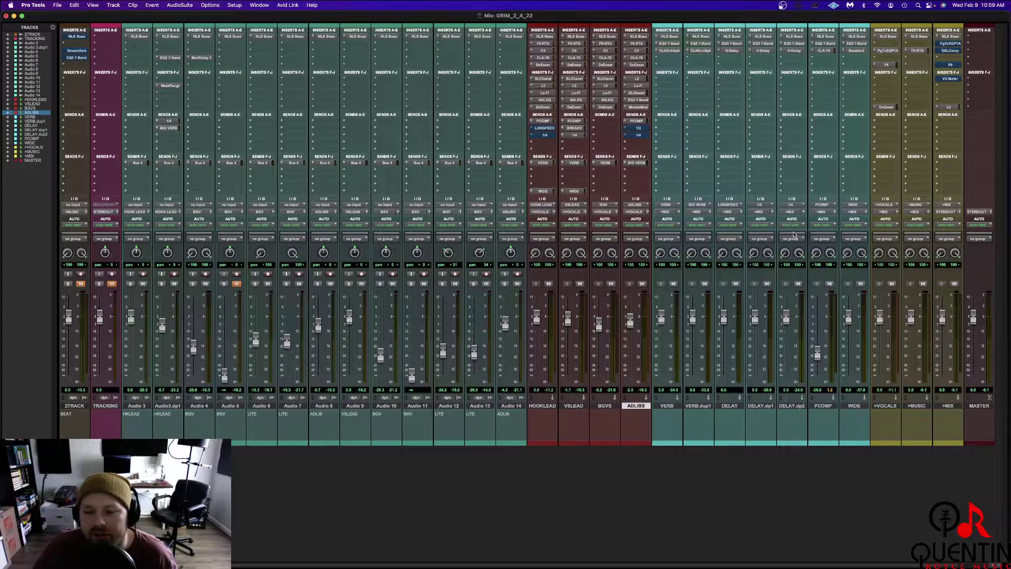
In the WIDE track's EQ3 7-Band, enable an 18 dB/oct high-pass filter at 117.1 Hz and enable the low-pass filter
left_click(857, 43)
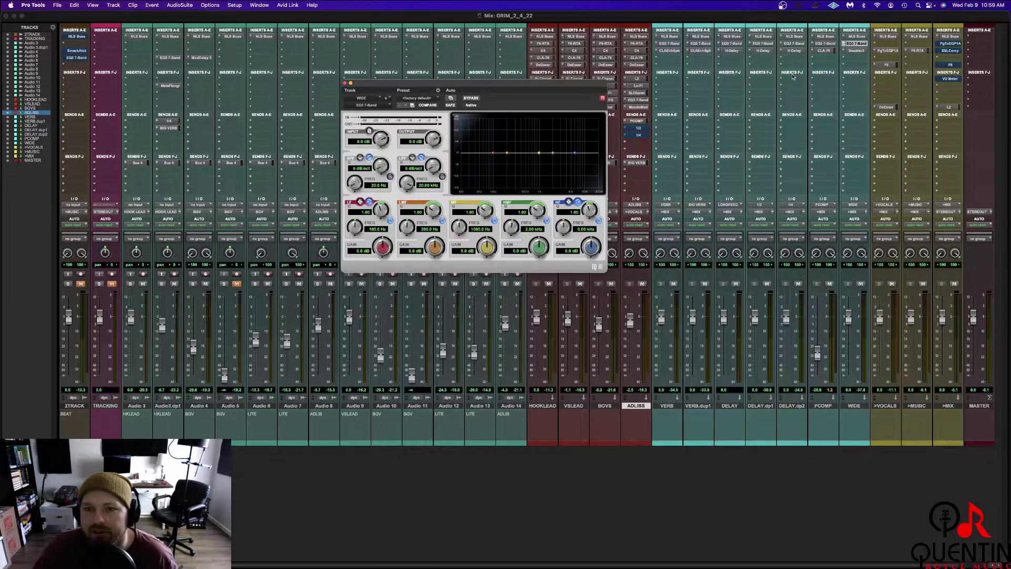
left_click(390, 177)
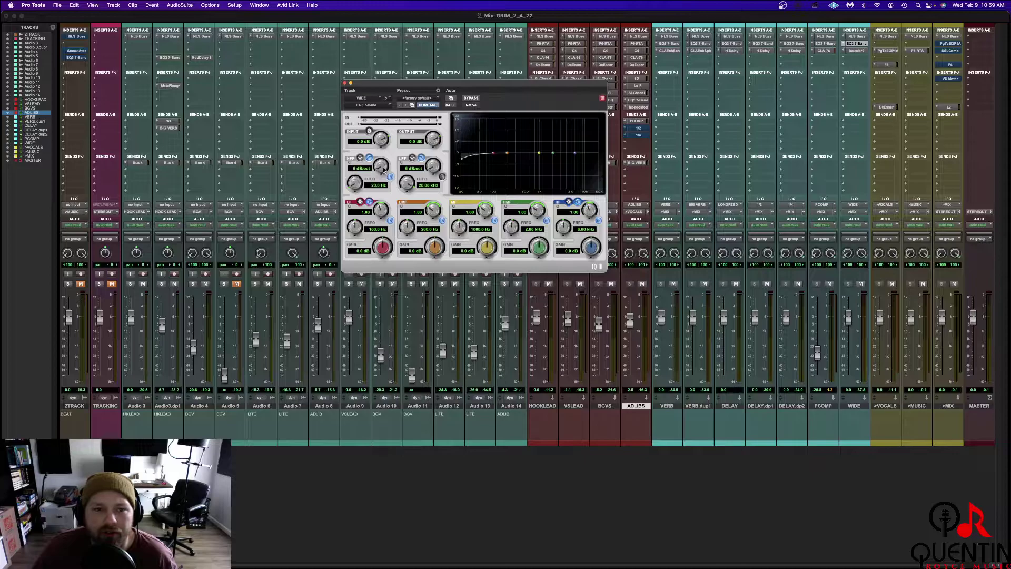
mouse_move(354, 182)
left_mouse_down()
mouse_move(355, 168)
mouse_move(356, 195)
mouse_move(358, 183)
left_mouse_up()
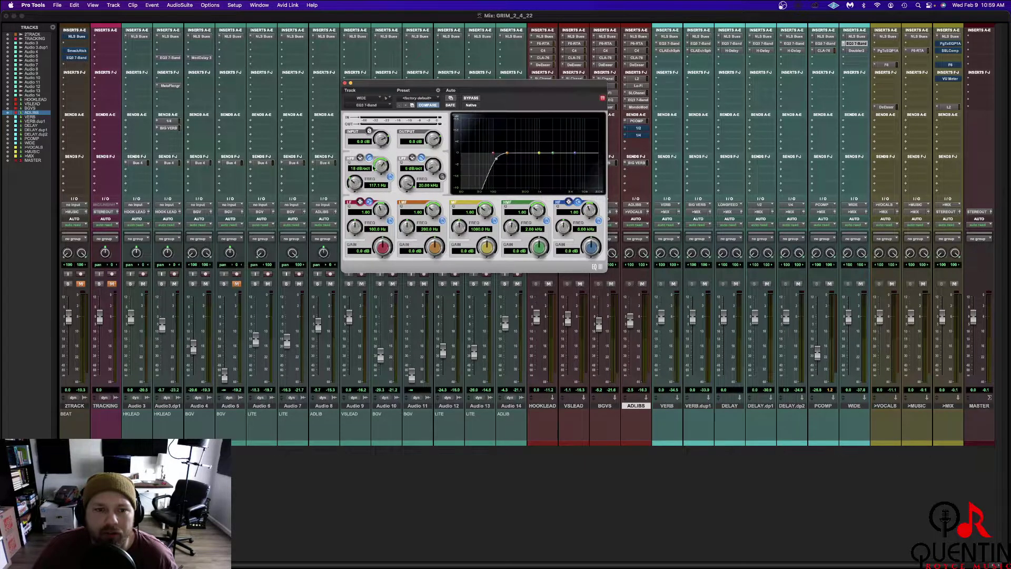
left_click(442, 176)
left_click_drag(433, 166, 406, 191)
left_click(344, 83)
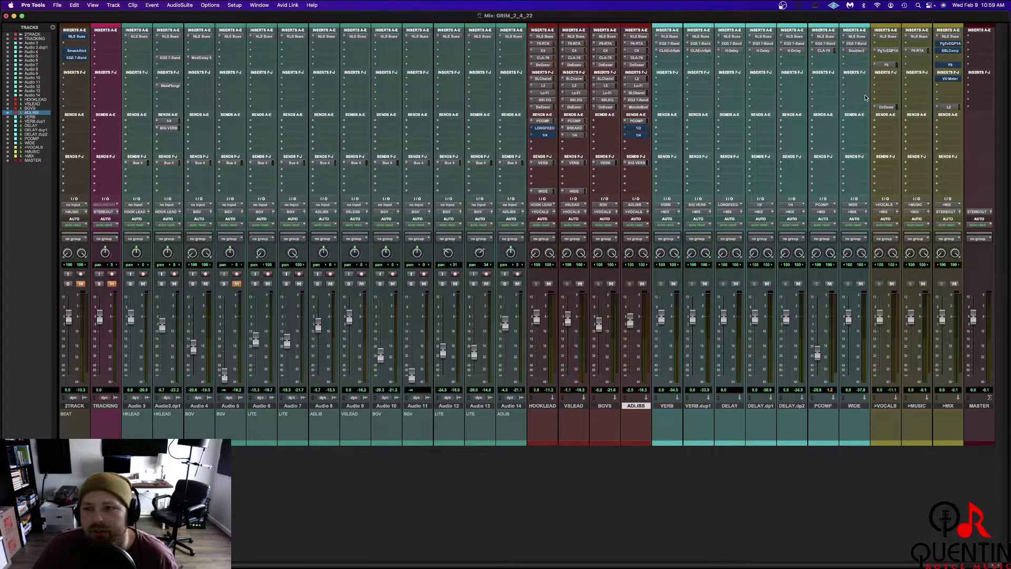
Review the Doubler settings on the WIDE track and the WIDE send levels on HOOKLEAD and VSLEAD
left_click(854, 51)
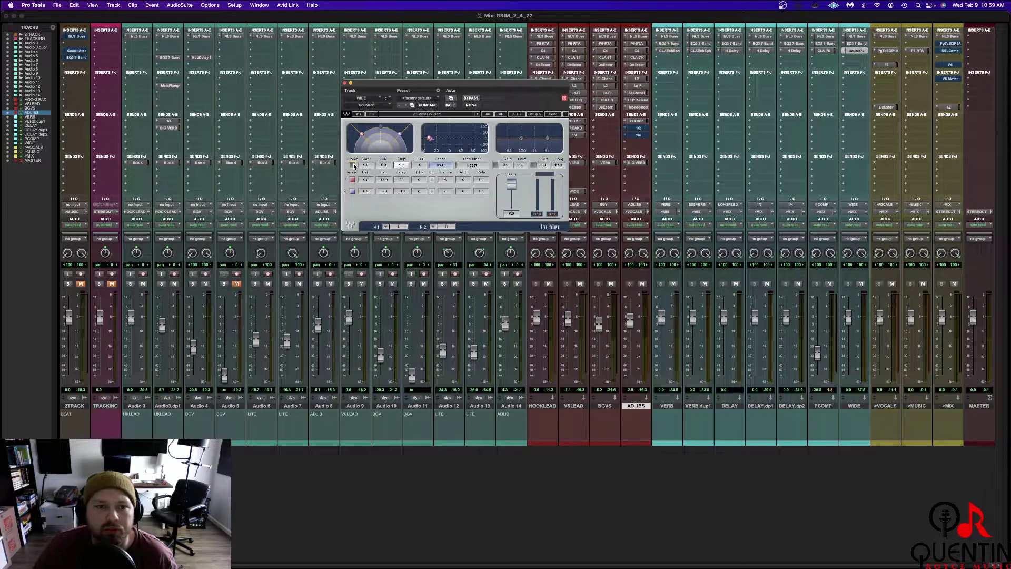
left_click(345, 83)
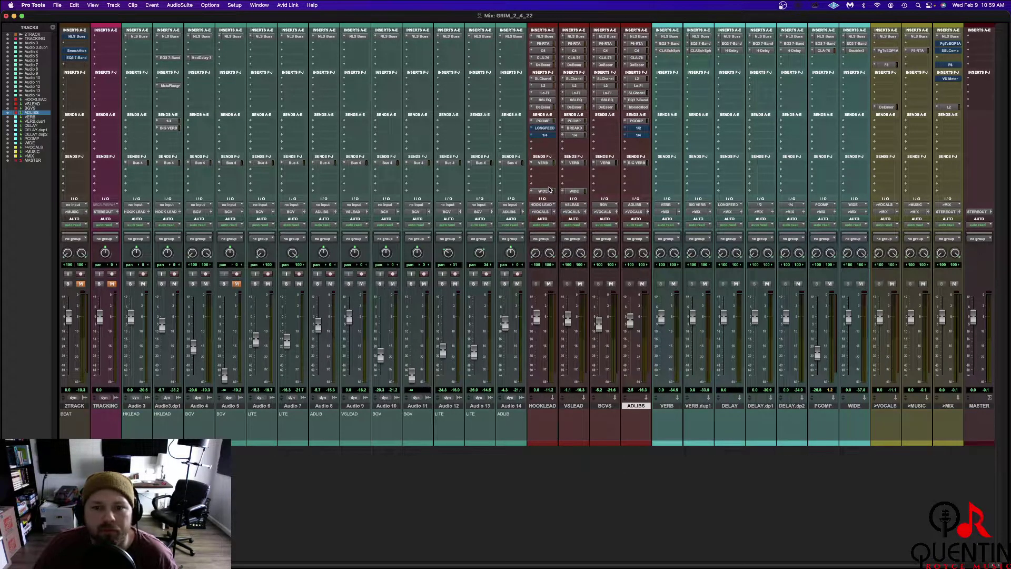
left_click(549, 191)
left_click(567, 192)
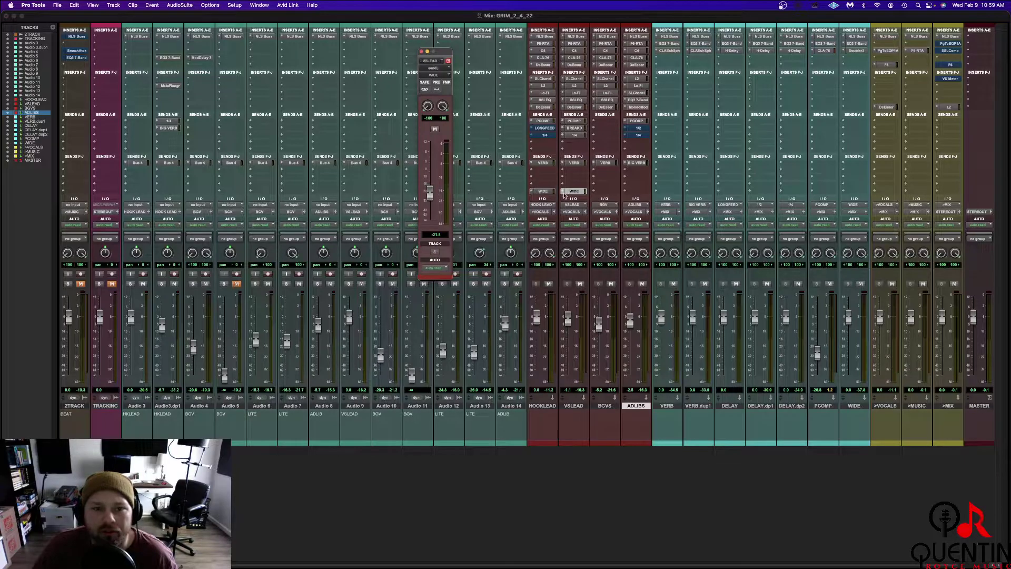
left_click(422, 51)
Examine the PuigTec EQP1A on >VOCALS, covering its high and low boost and attenuation, bandwidth and gain
left_click(886, 51)
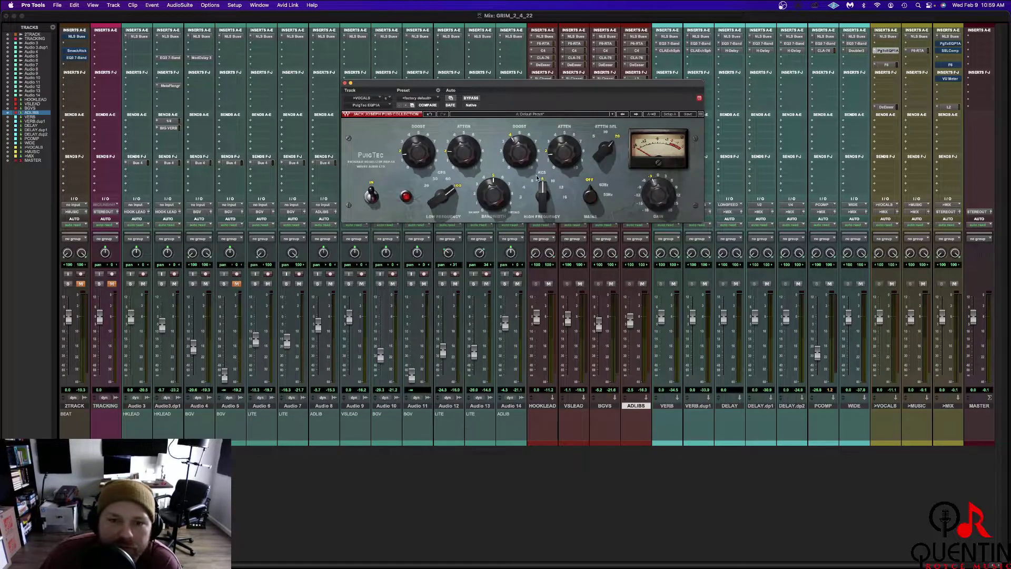
left_click(523, 148)
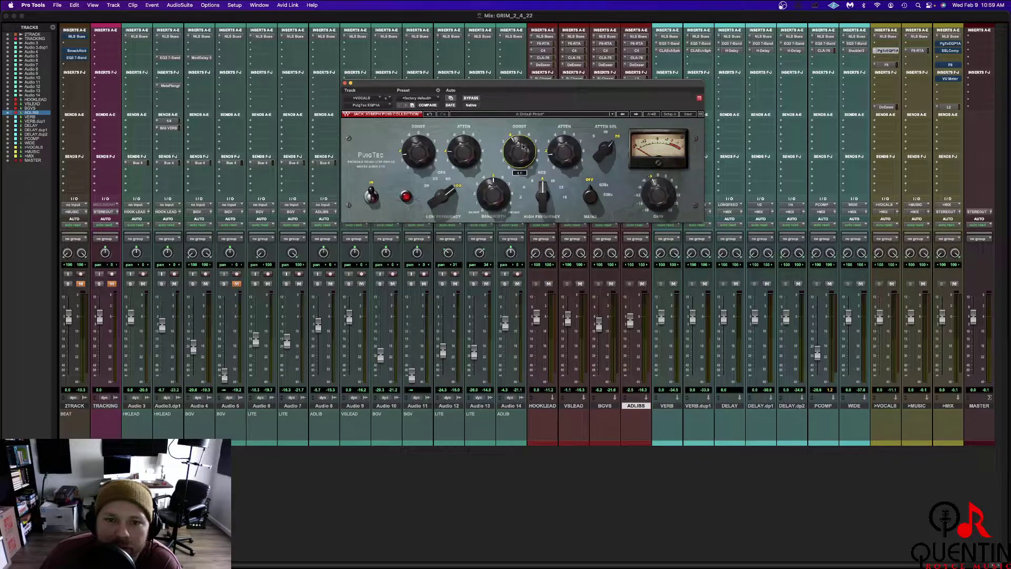
left_click(610, 150)
left_click(559, 158)
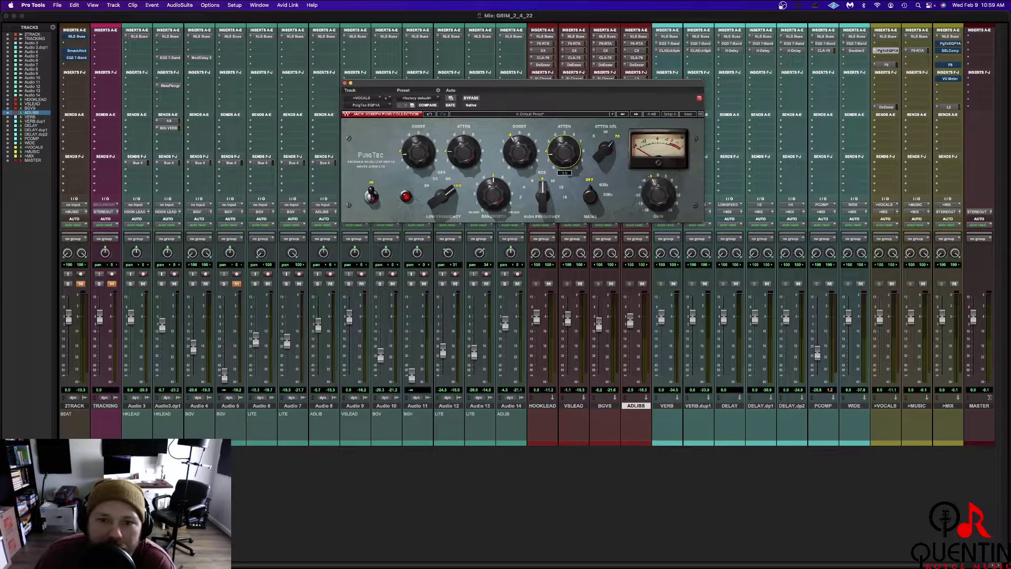
left_click(493, 194)
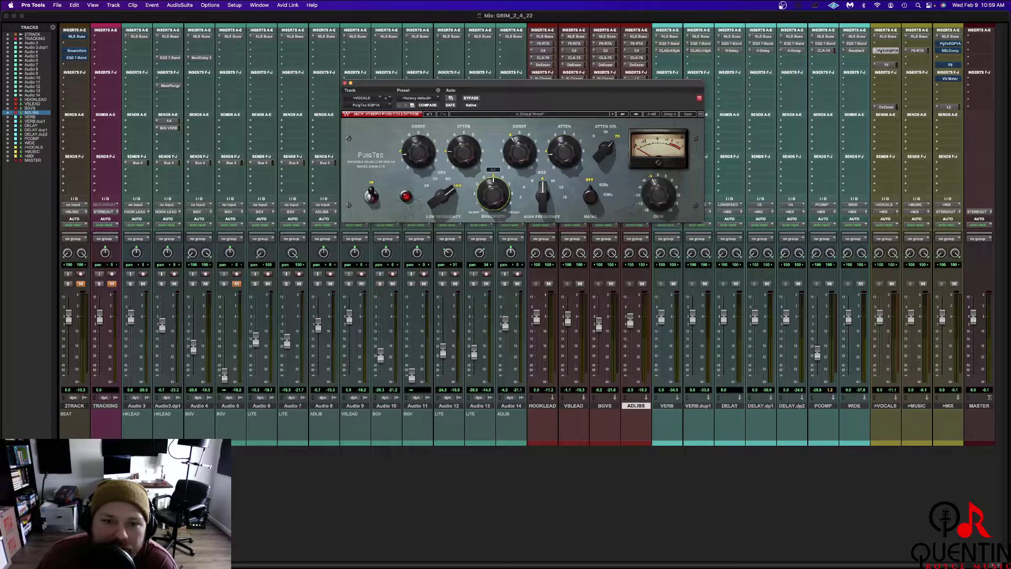
left_click(442, 196)
left_click(463, 153)
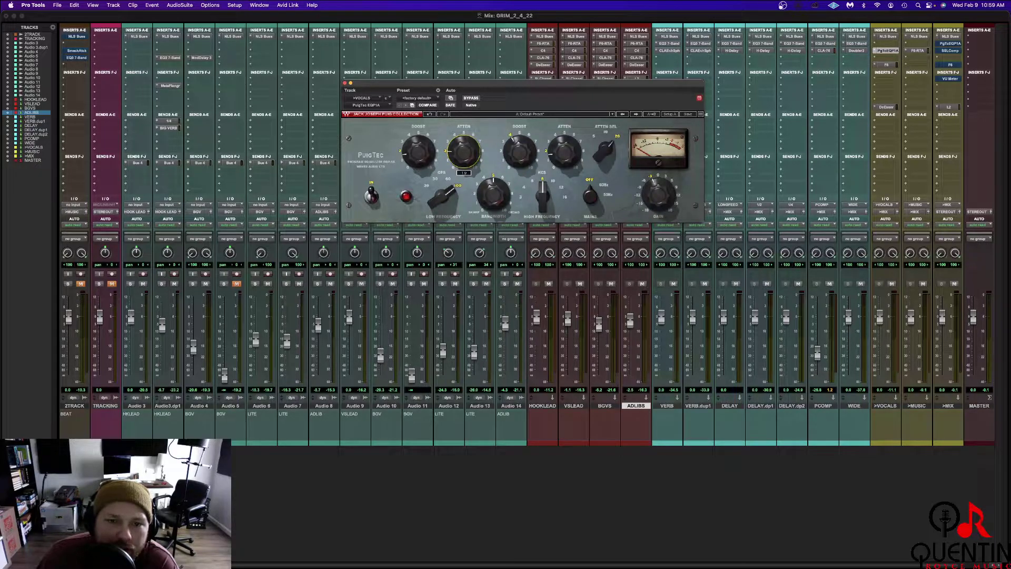
left_click(418, 151)
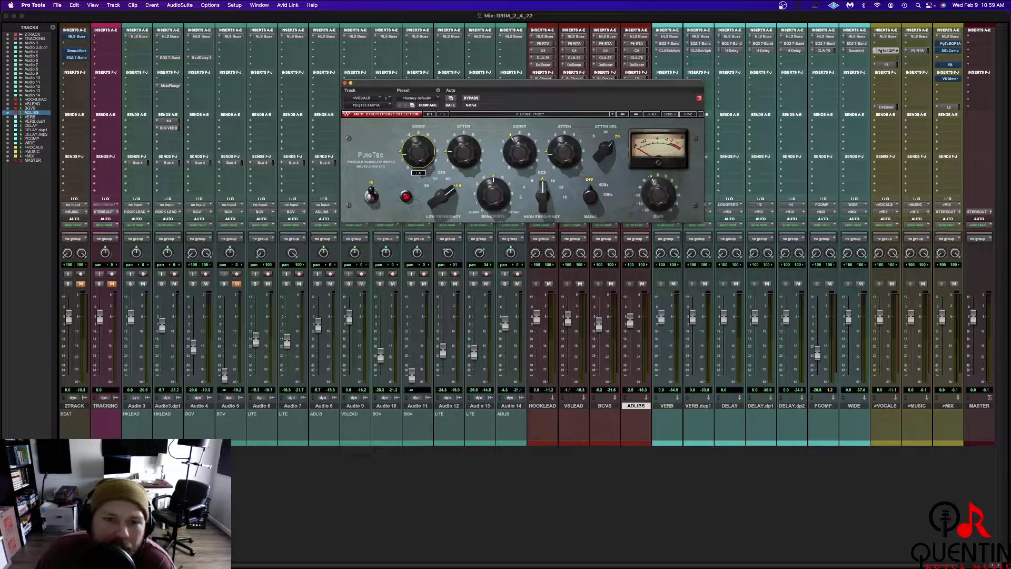
left_click(659, 189)
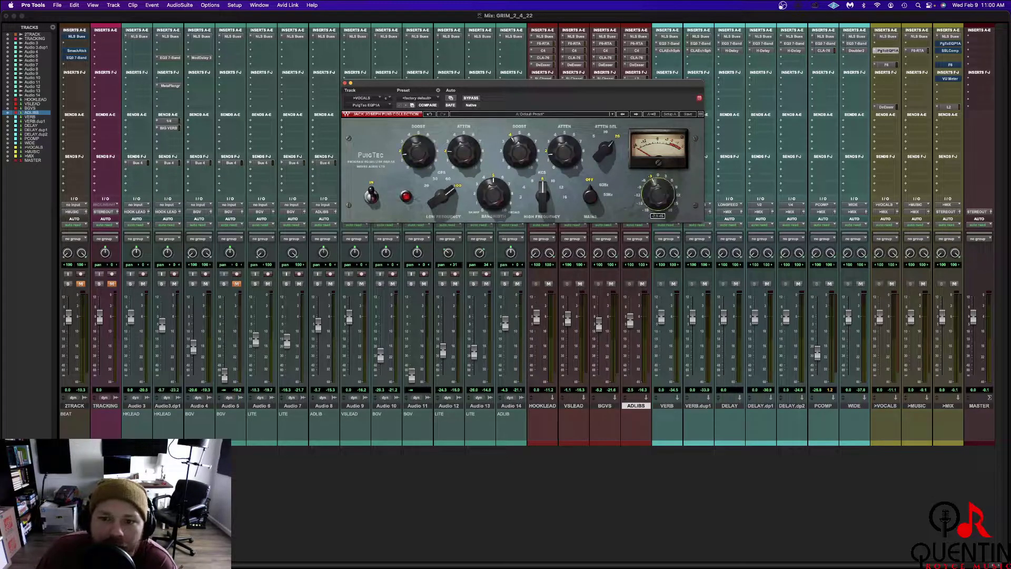
left_click(346, 83)
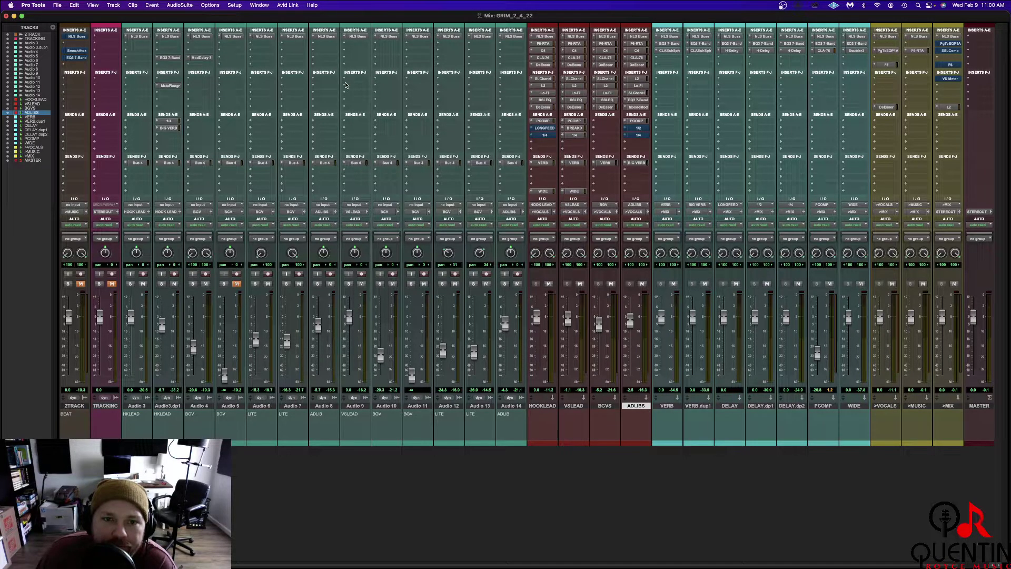
Review bands 4 and 6 of the F6 and the DeEsser settings on >VOCALS
left_click(887, 64)
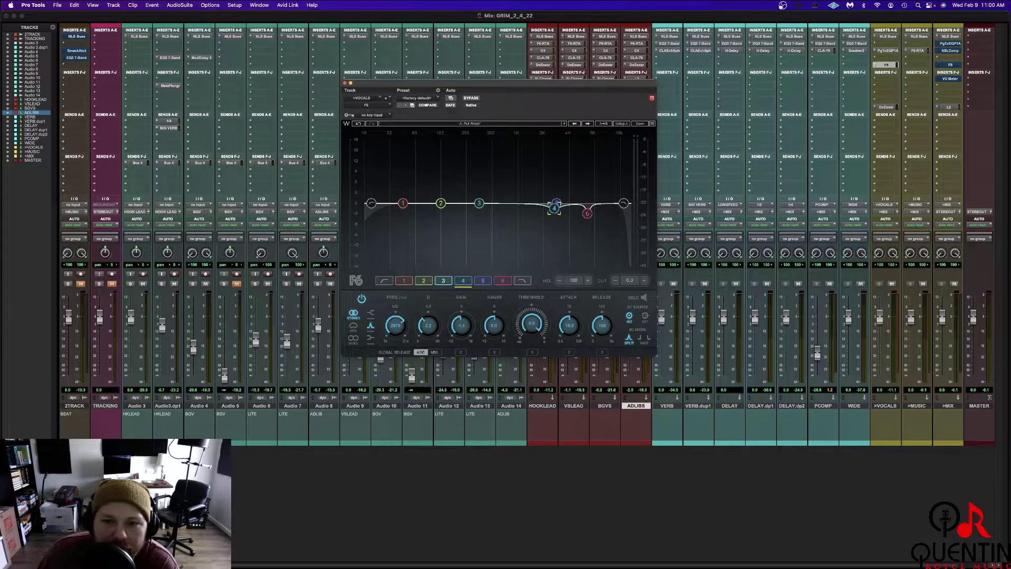
left_click(587, 213)
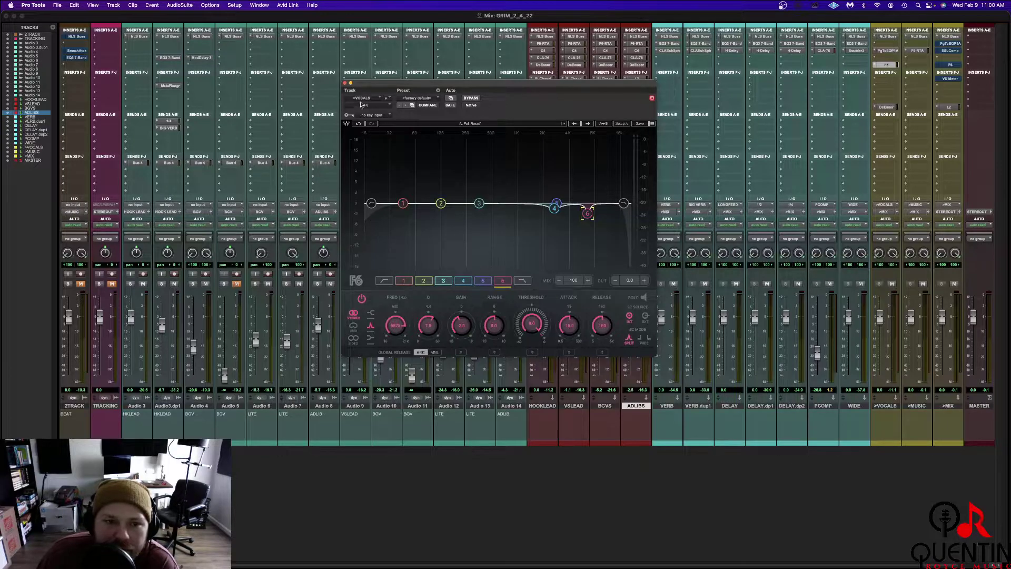
left_click(345, 83)
left_click(888, 107)
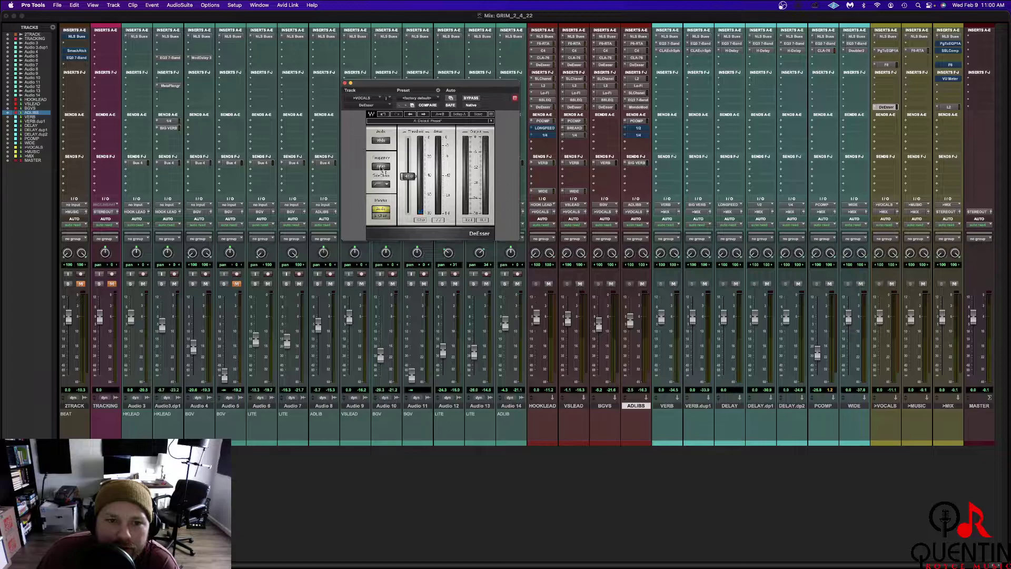
left_click(345, 84)
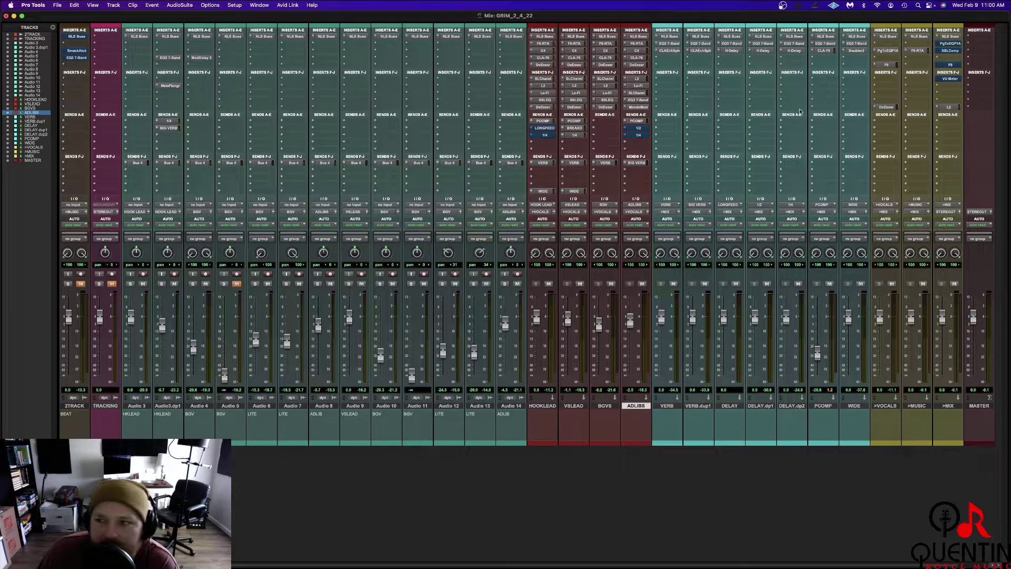
Review the boost, attenuation and bandwidth of the PuigTec EQP1A on >MIX and take it out of bypass
left_click(951, 44)
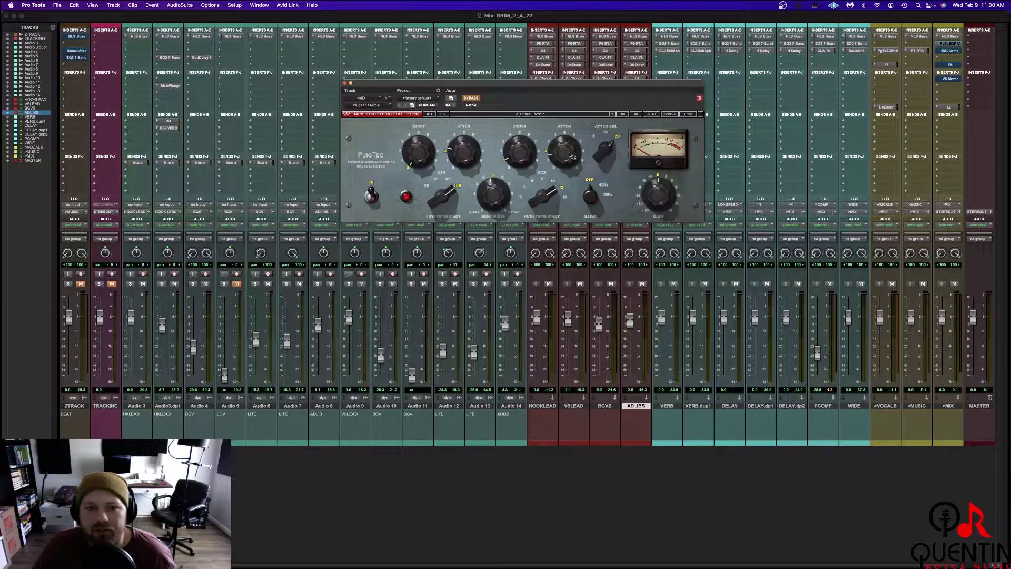
mouse_move(575, 153)
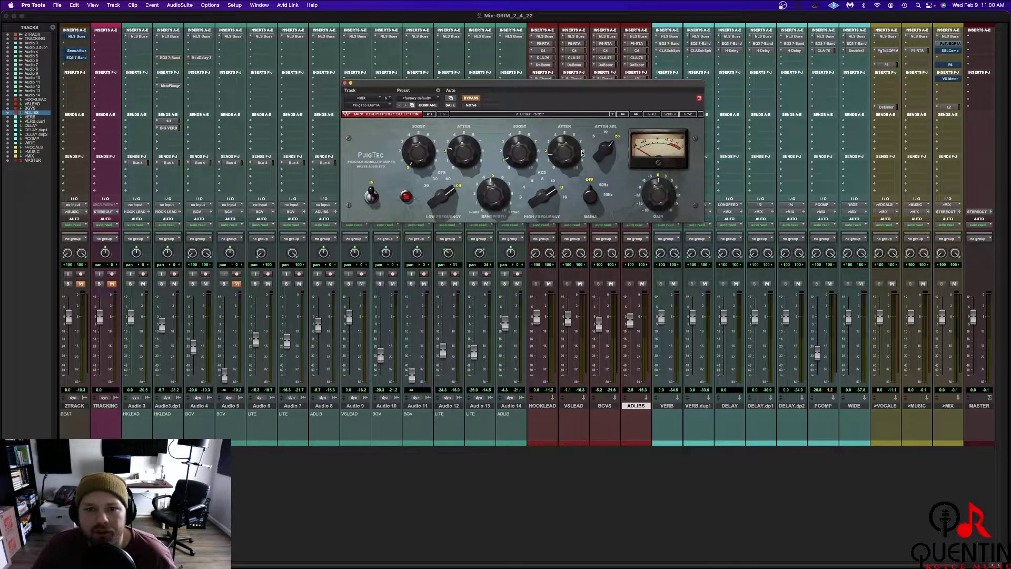
left_click(515, 162)
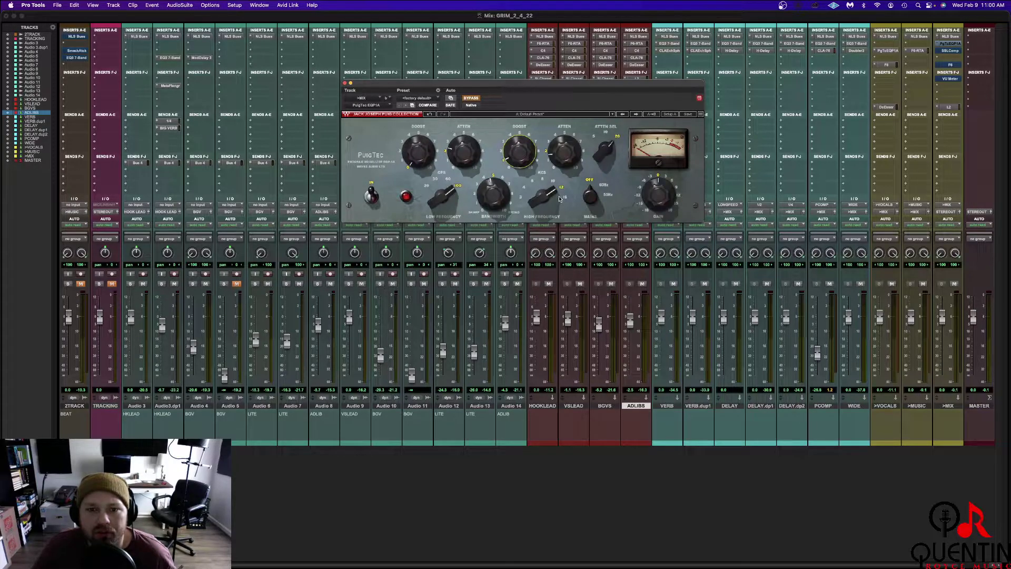
left_click(492, 190)
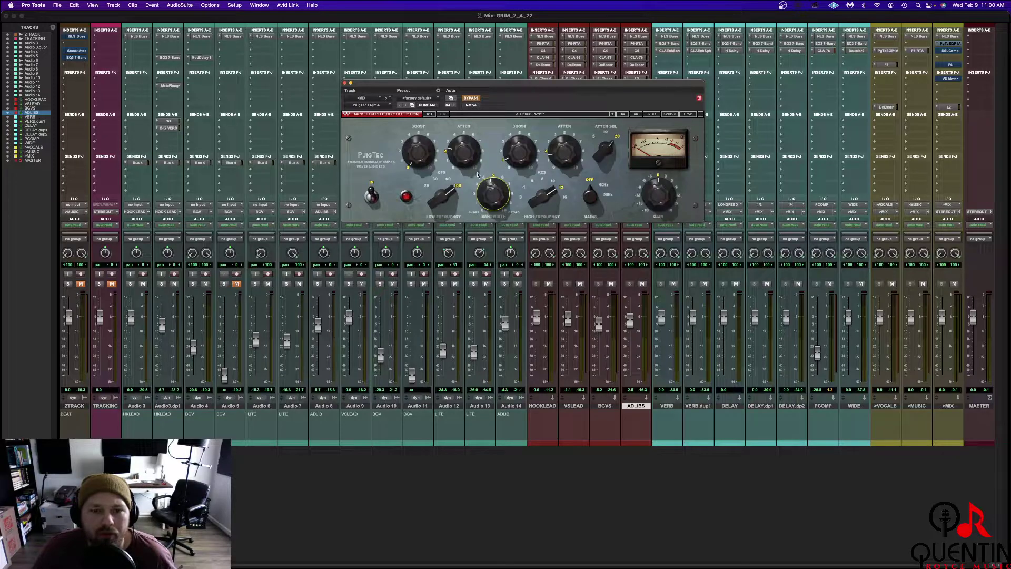
left_click(461, 154)
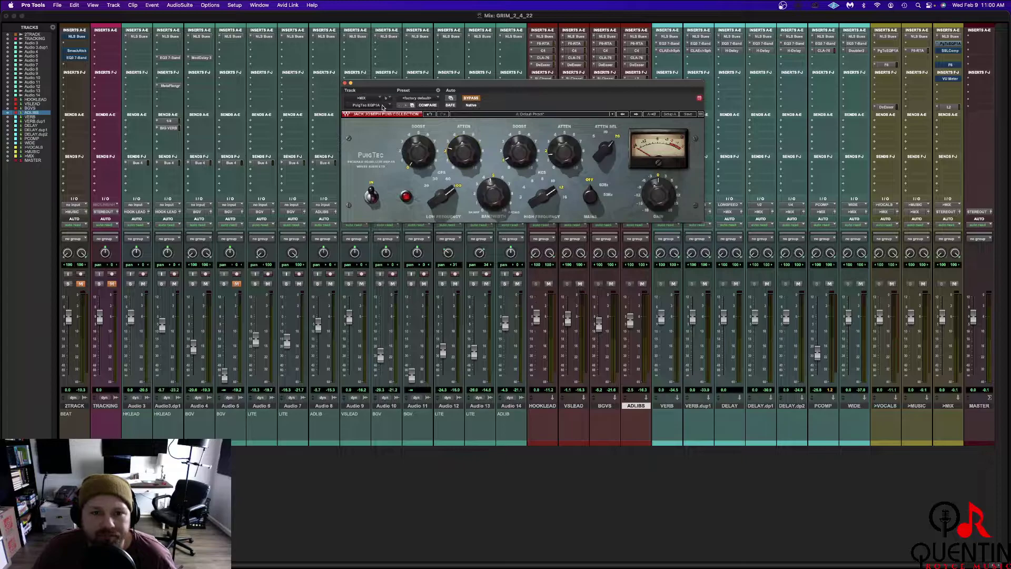
left_click(477, 100)
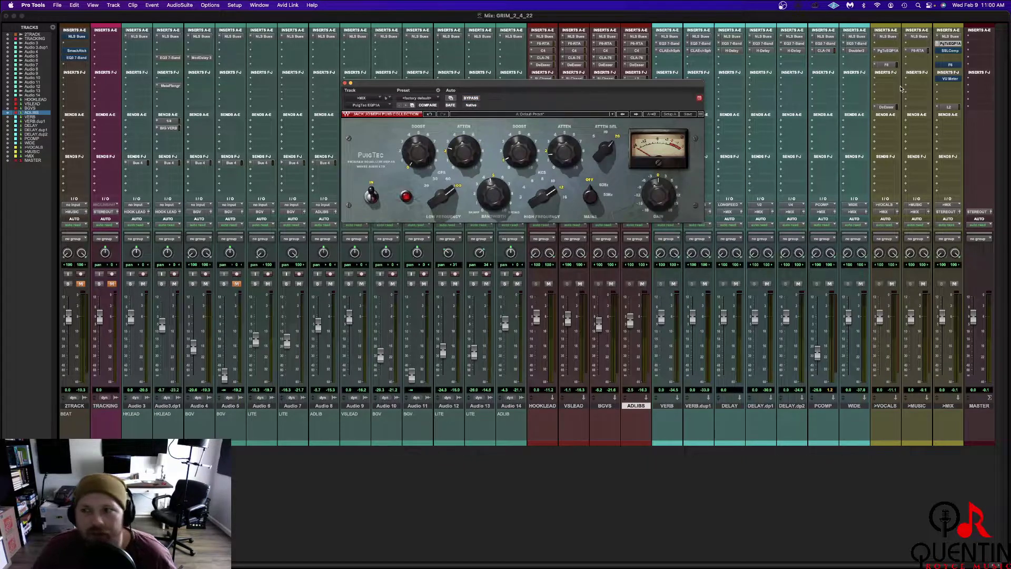
Review the drive and trim settings of the NLS Buss plugins on 2TRACK and >MIX
left_click(81, 37)
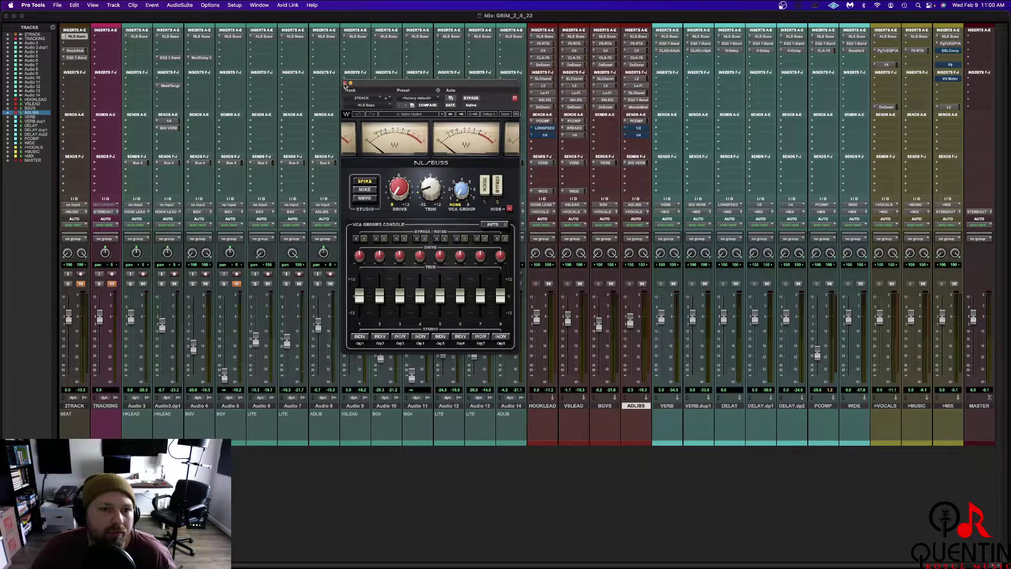
left_click(345, 83)
left_click(75, 37)
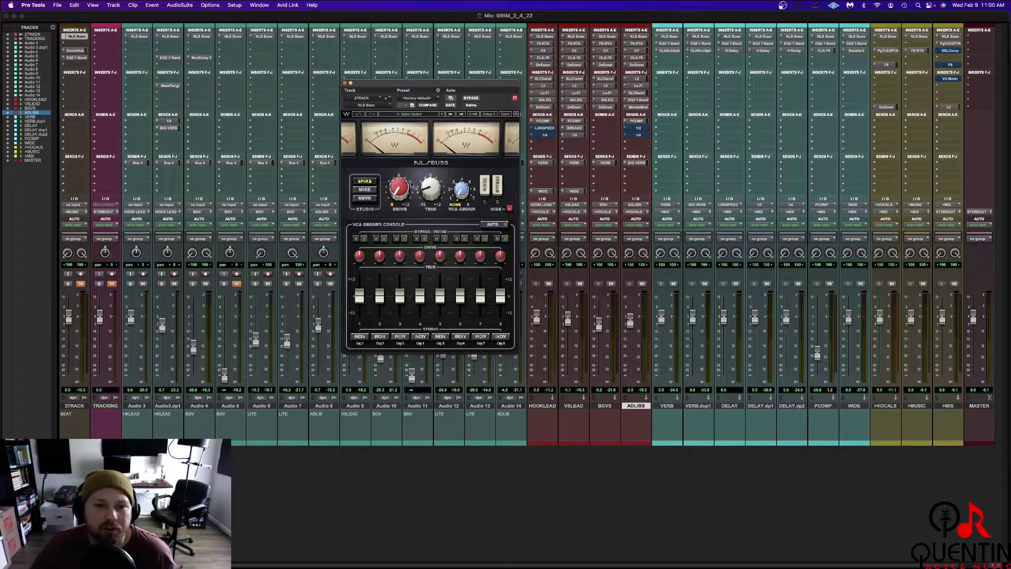
left_click(344, 84)
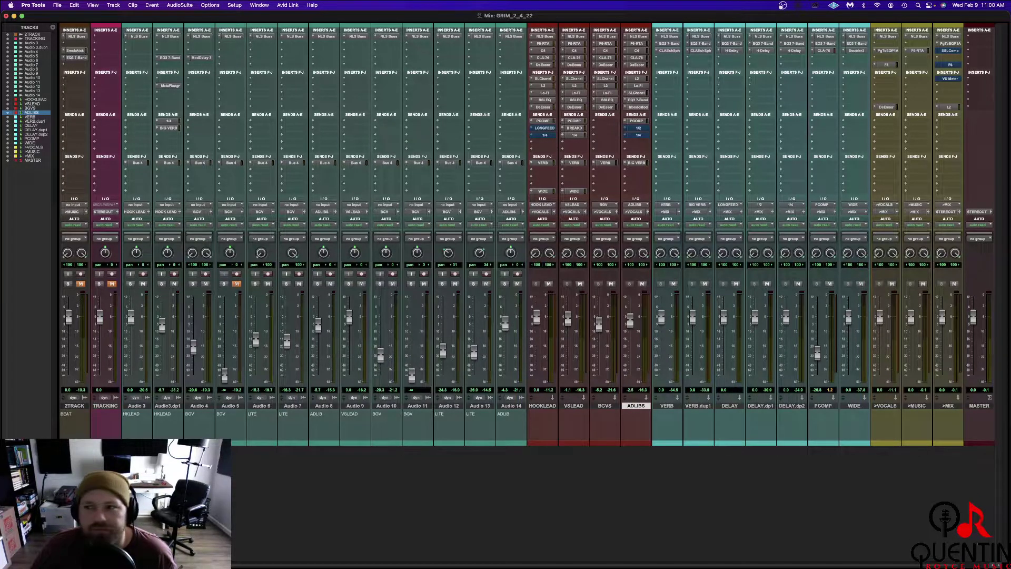
left_click(951, 37)
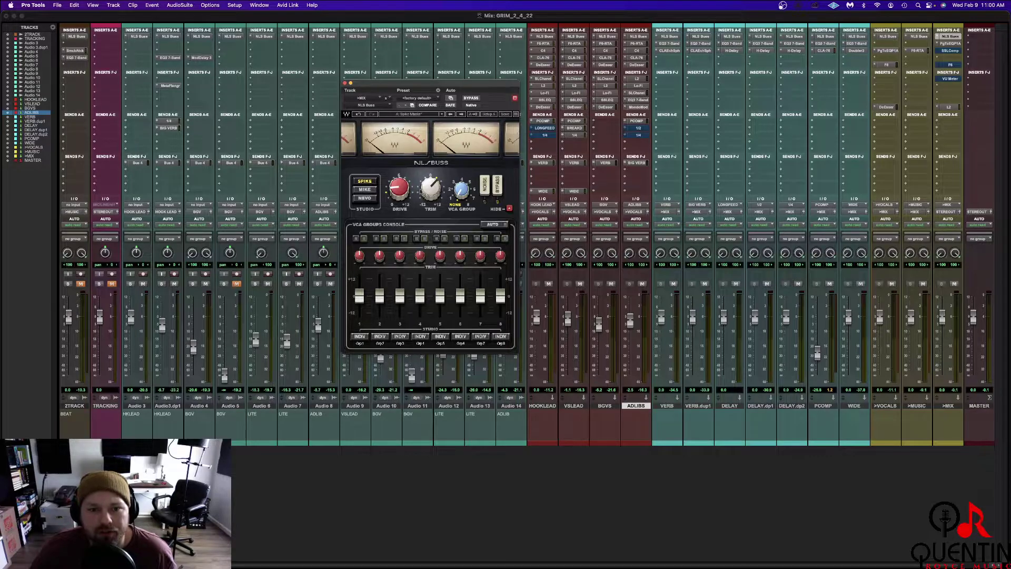
mouse_move(431, 193)
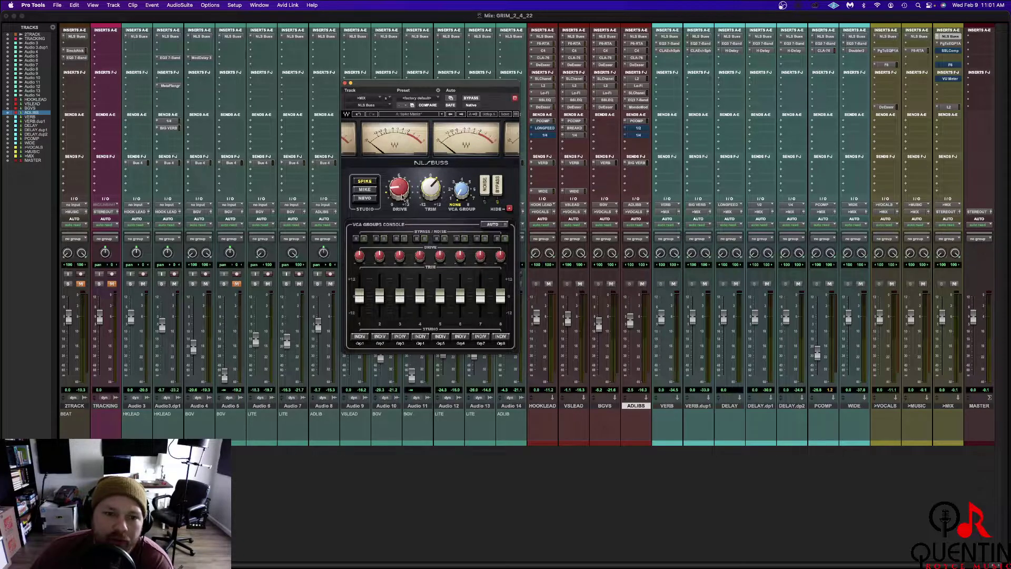
left_click(345, 83)
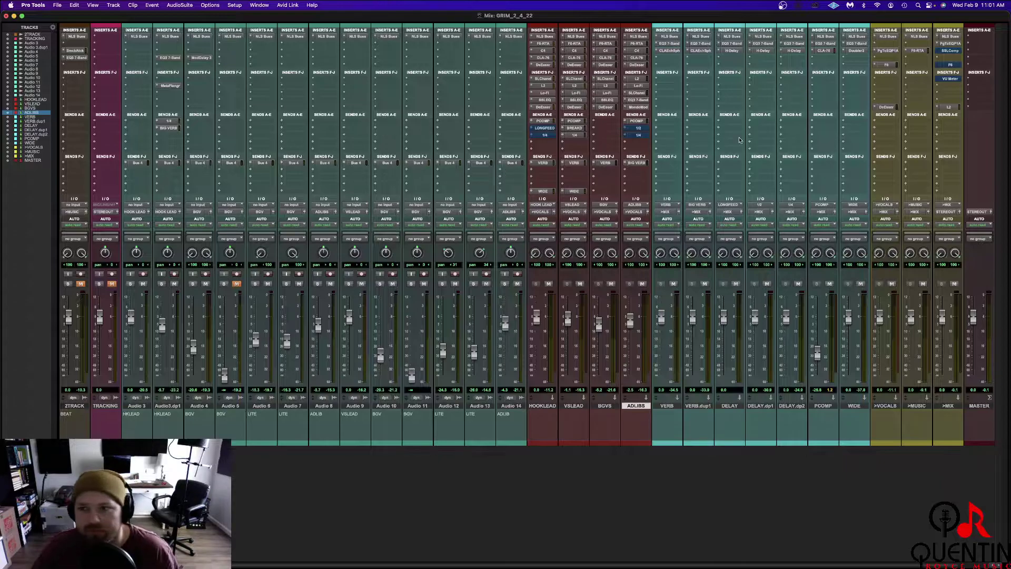
Review the attack and sustain of Smack Attack and the filter settings of the EQ3 7-Band on 2TRACK
left_click(82, 51)
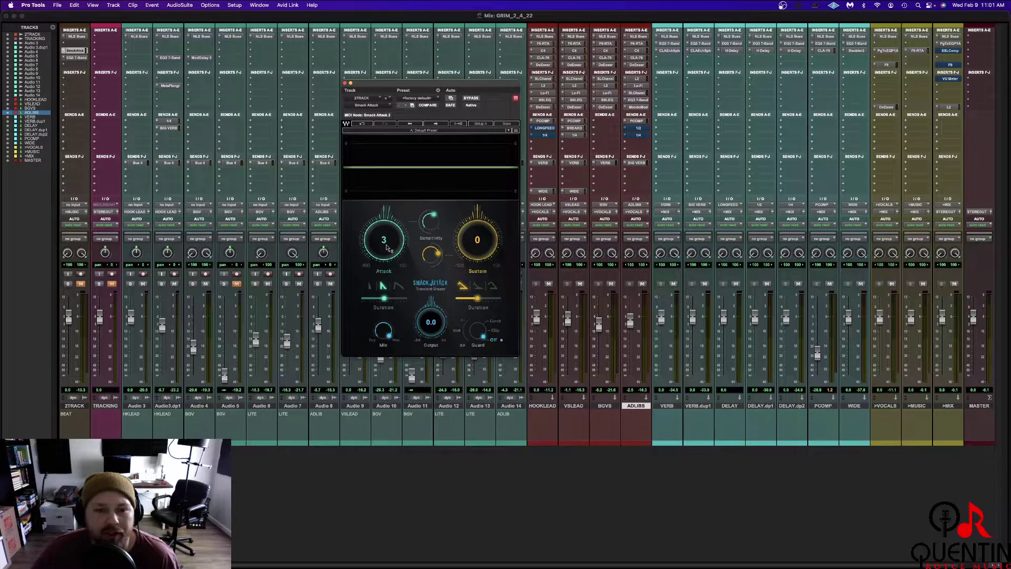
left_click(344, 83)
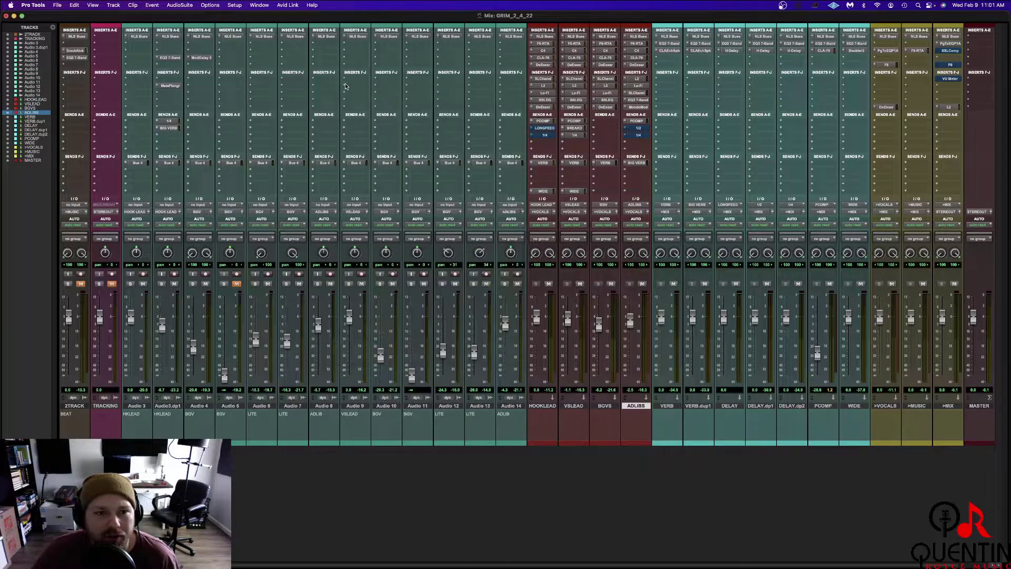
left_click(76, 58)
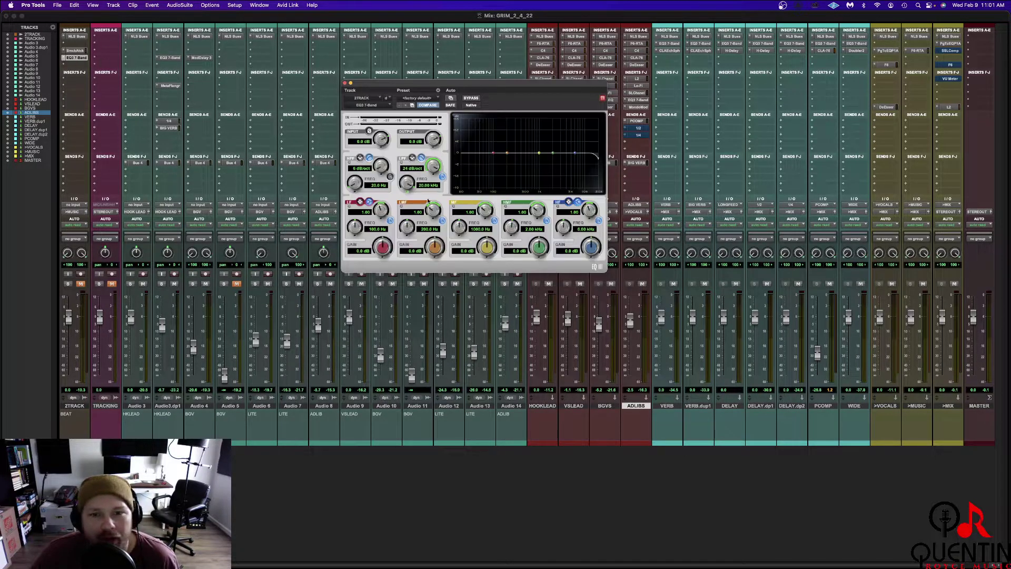
left_click(345, 83)
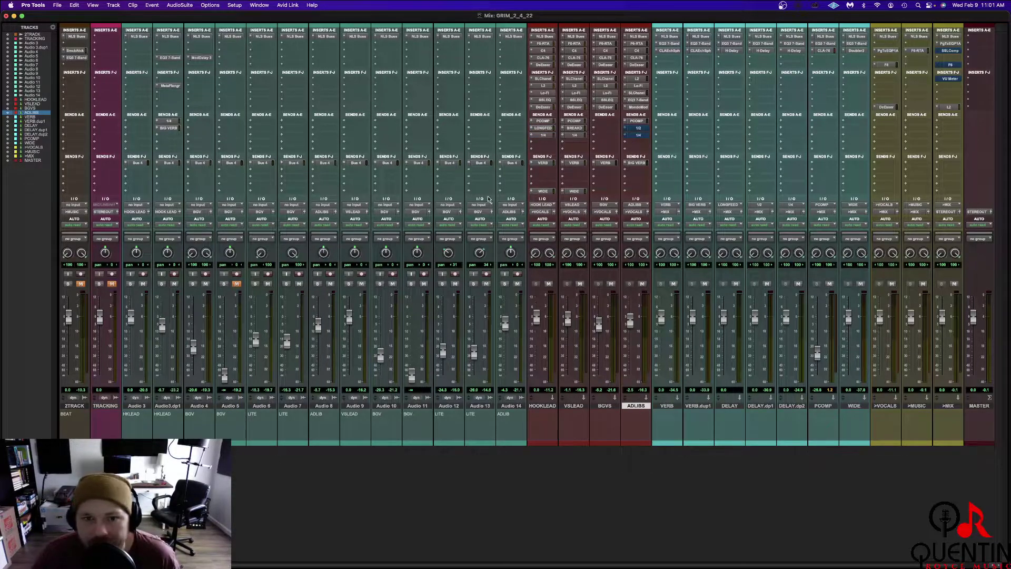
Audition Audio 3 in solo while checking the 1/4 send on HOOKLEAD, clear the solo and unmute 2TRACK
left_click(130, 284)
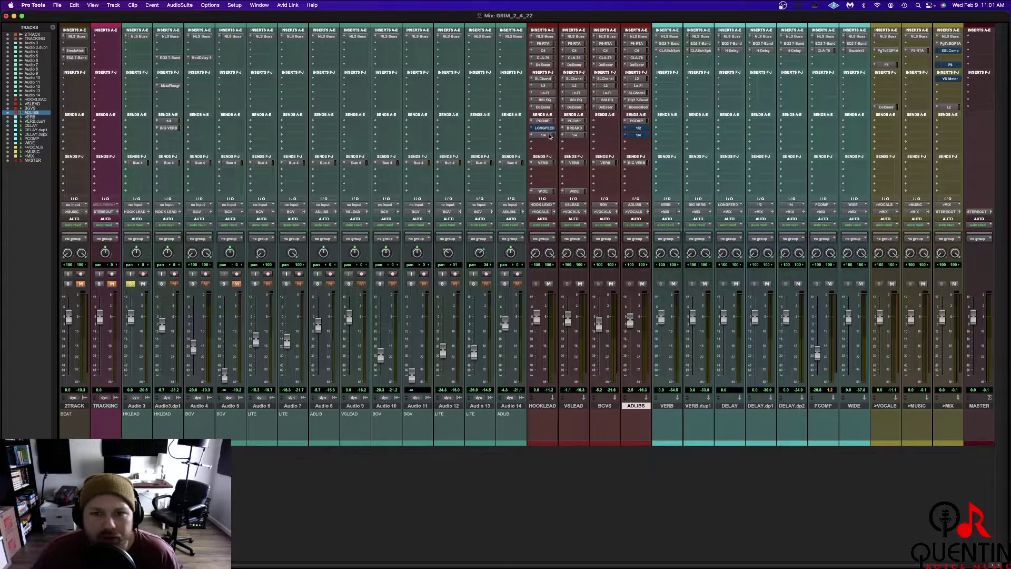
key("space")
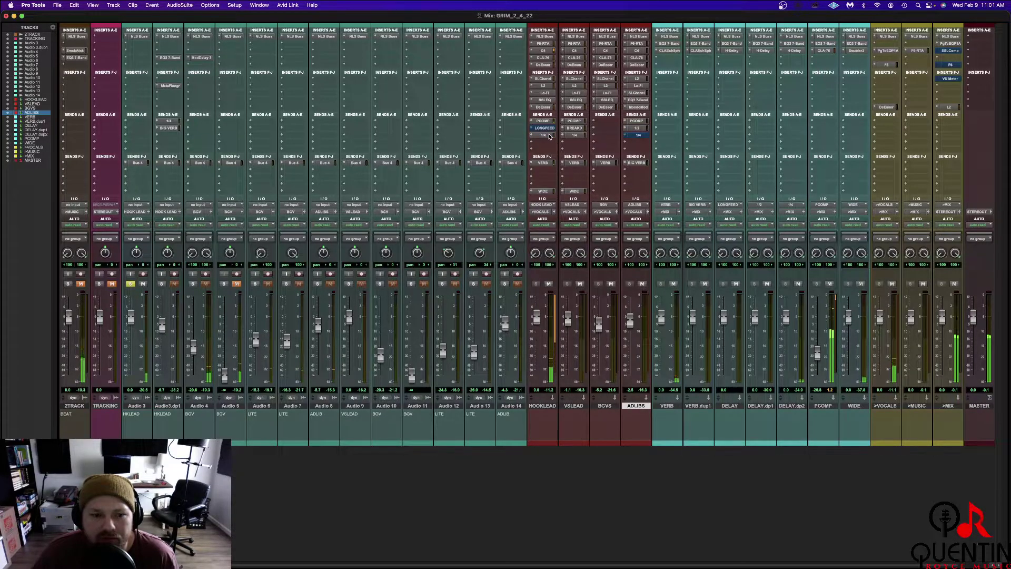
left_click(549, 136)
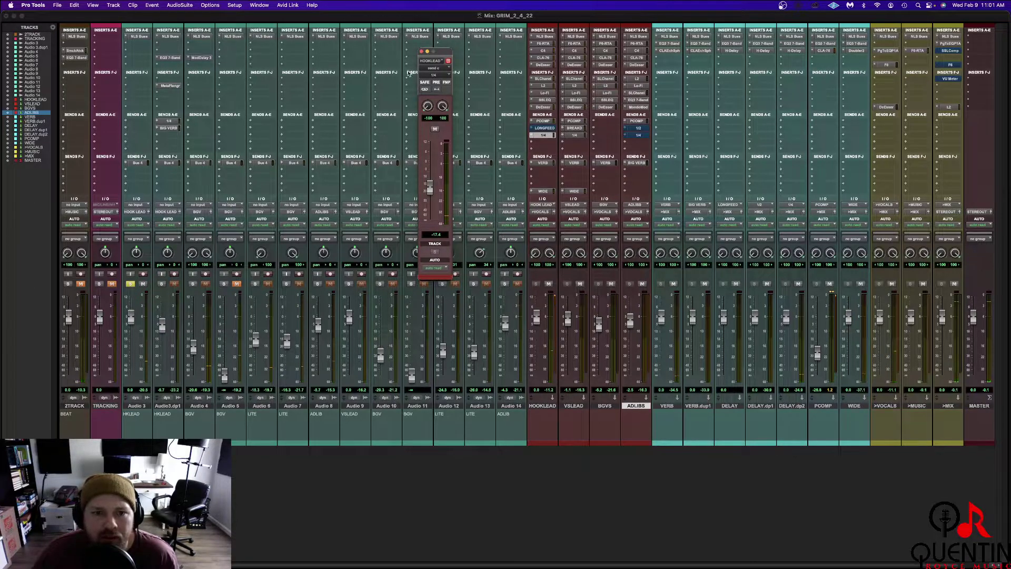
left_click(421, 52)
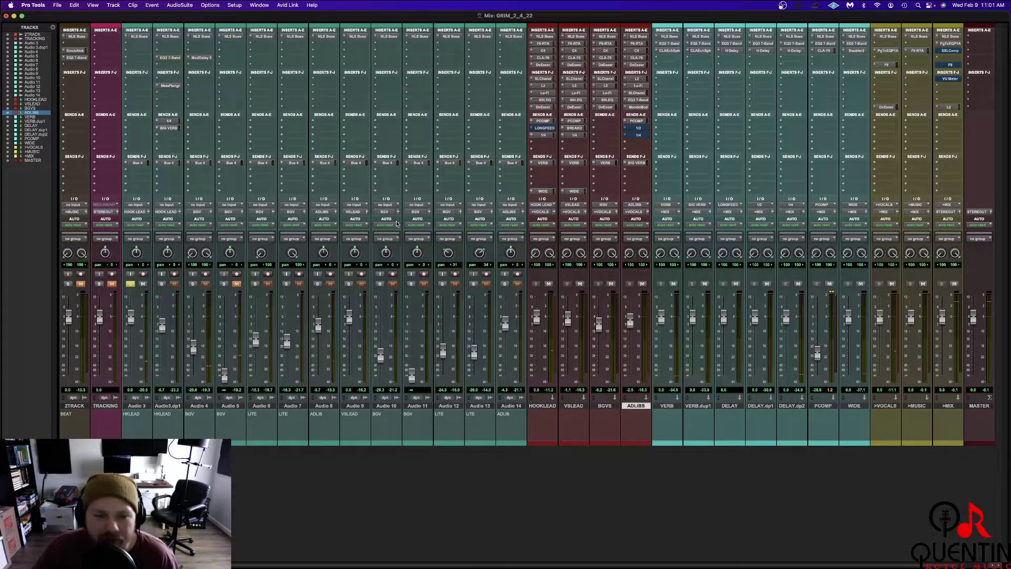
left_click(131, 283)
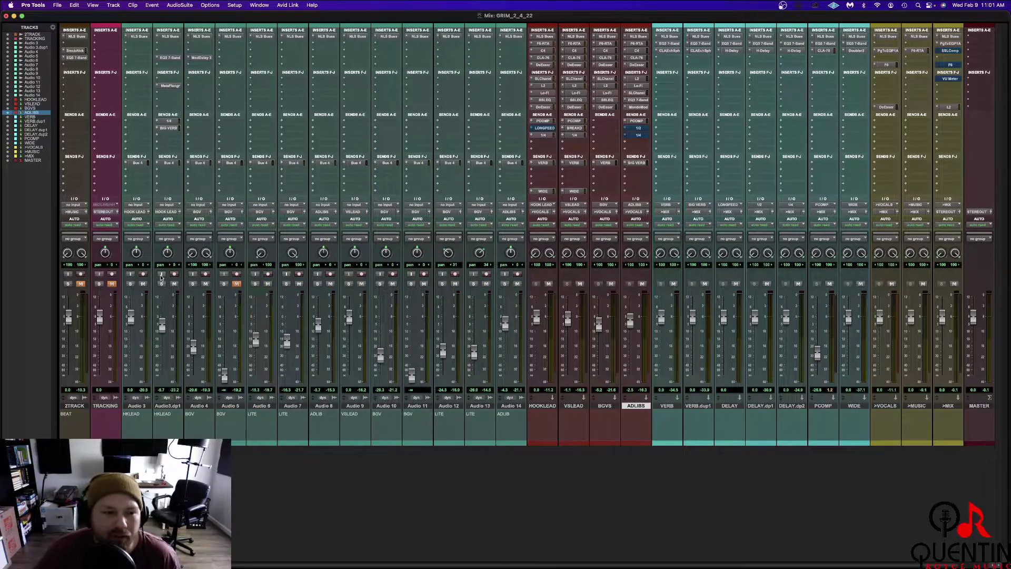
left_click(81, 285)
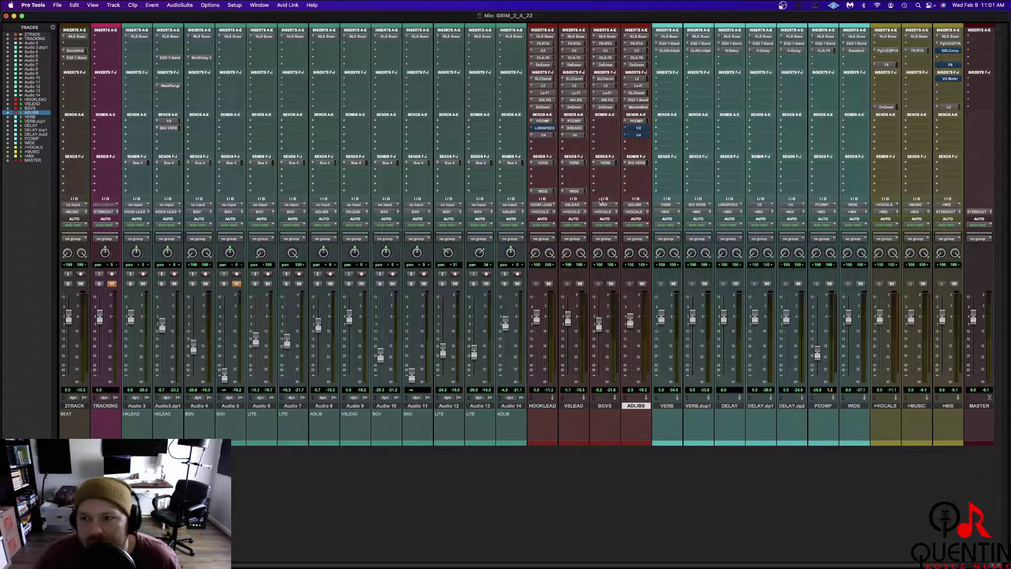
Review the threshold, attack, ratio, release and make-up settings of the SSLComp on >MIX
left_click(958, 52)
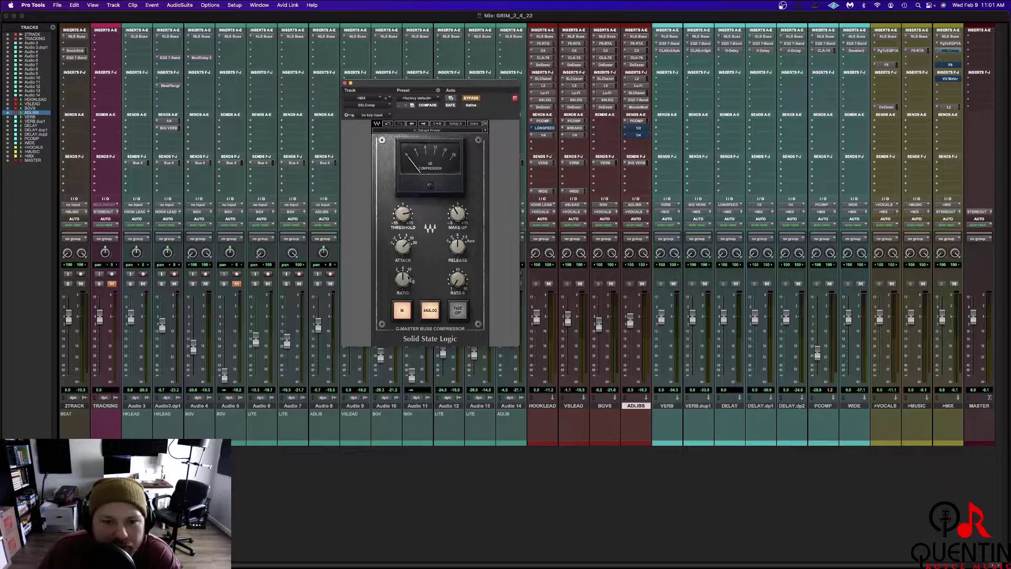
mouse_move(408, 222)
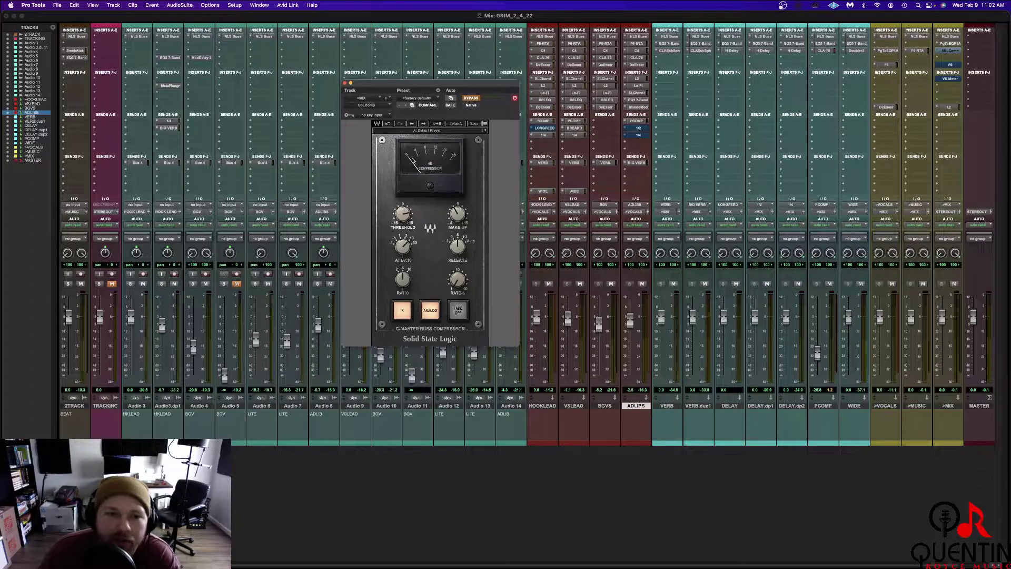
left_click(345, 83)
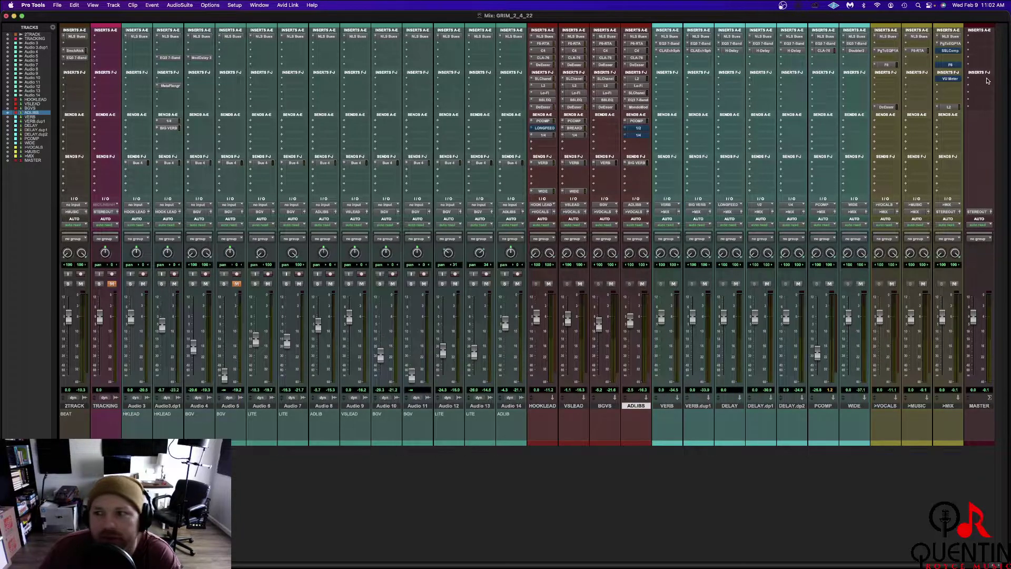
Review bands 2, 1 and 5 of the F6 on >MIX
left_click(949, 65)
left_click(466, 207)
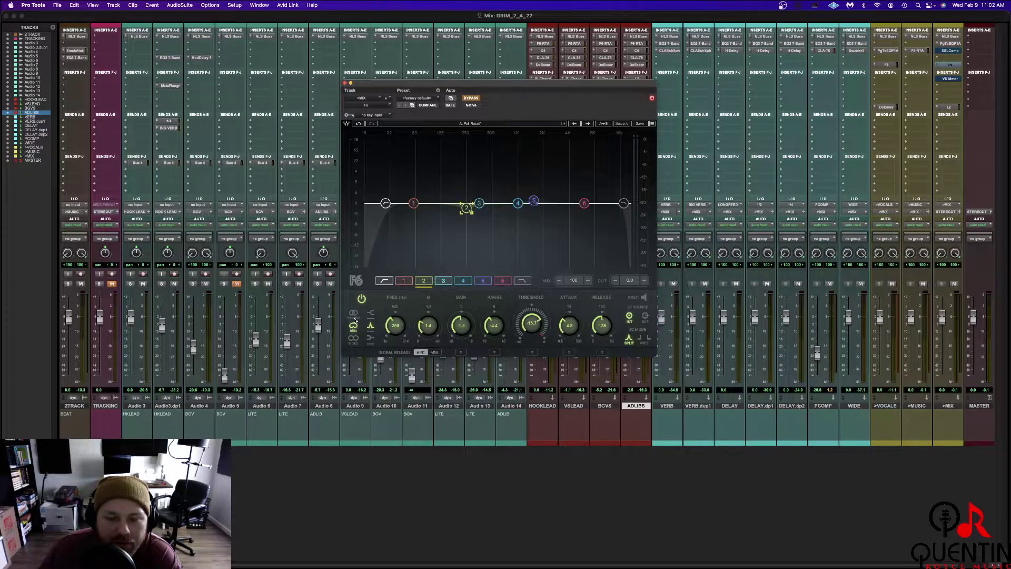
left_click(414, 204)
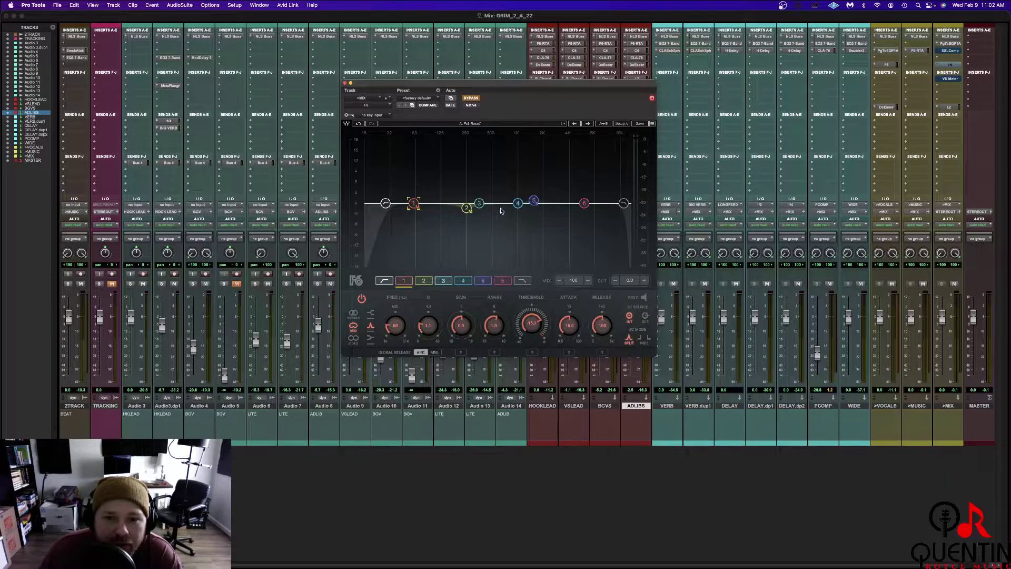
left_click(535, 202)
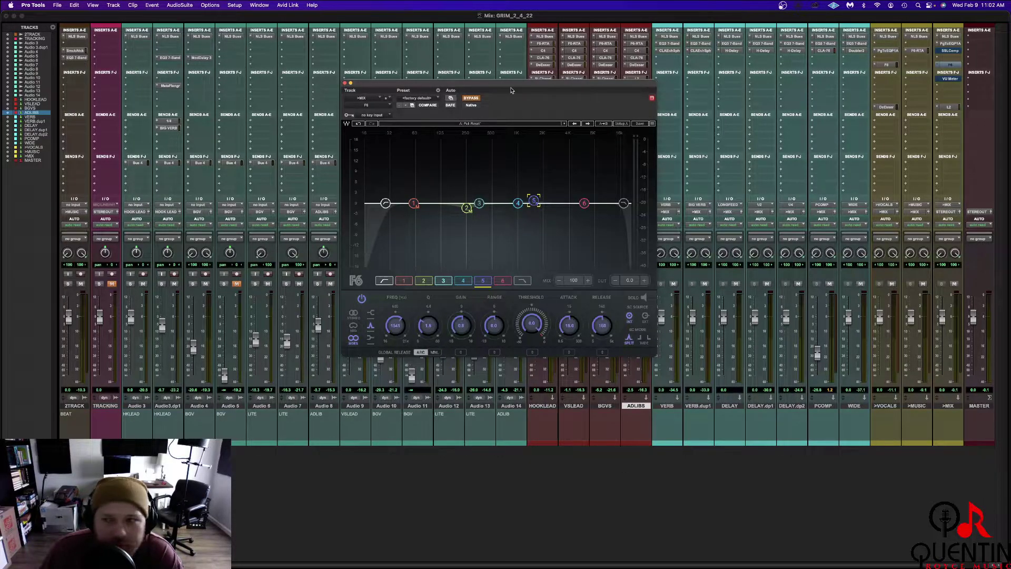
Compare band 5 of the >MIX F6 with band 4 of the F6-RTA on >MUSIC, and review band 6 on >MIX
left_click(920, 50)
left_click_drag(279, 17, 305, 79)
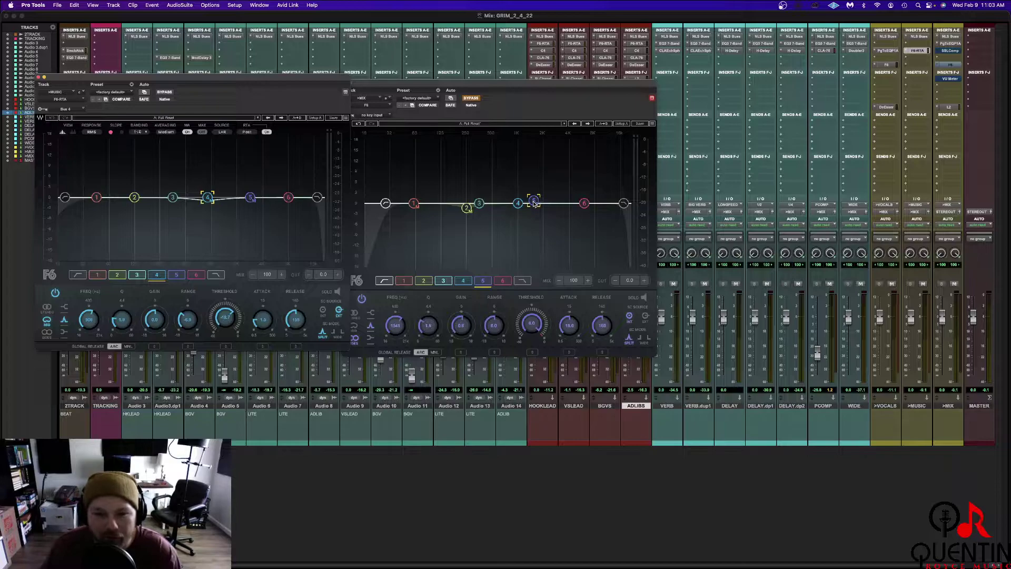
left_click(38, 78)
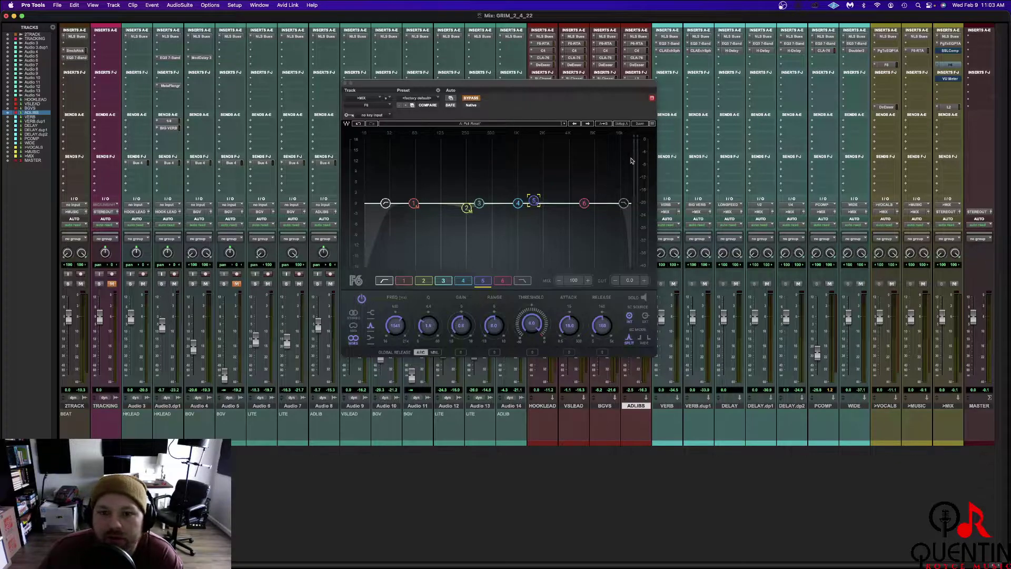
left_click(502, 280)
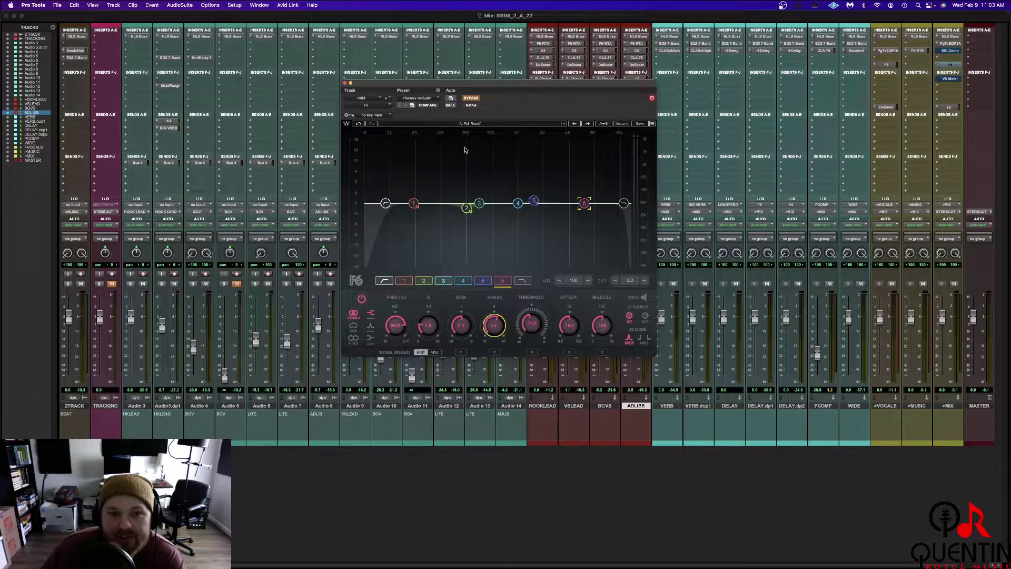
Compare the mix with and without the F6 on >MIX during playback and leave the F6 out of bypass
key("space")
left_click(472, 99)
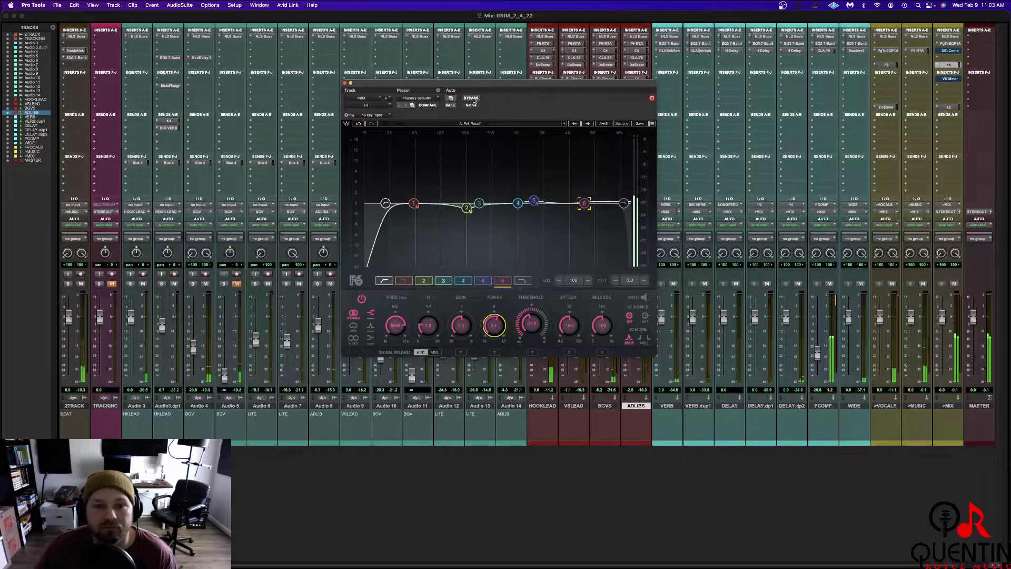
left_click(471, 98)
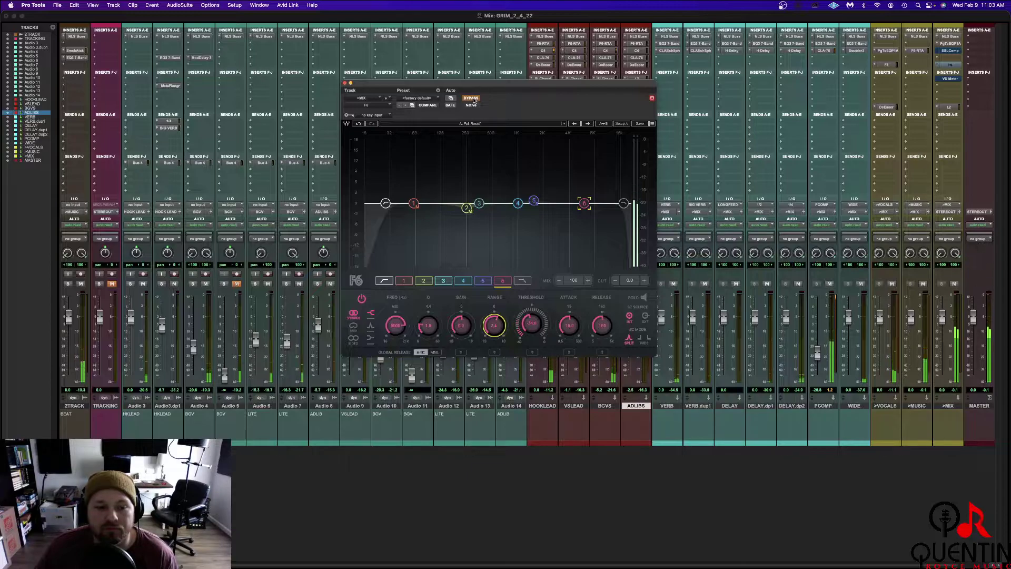
left_click(472, 98)
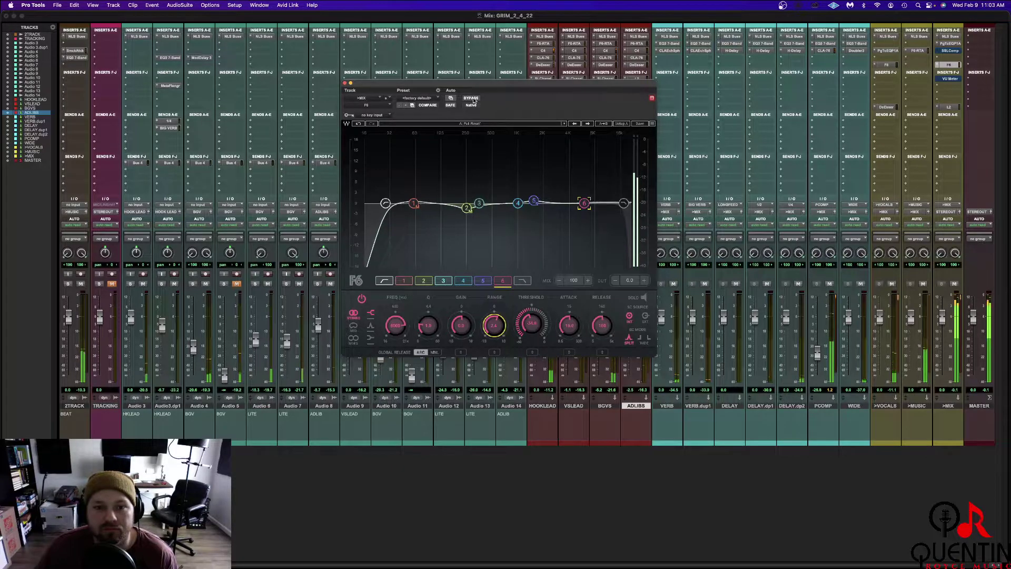
left_click(471, 98)
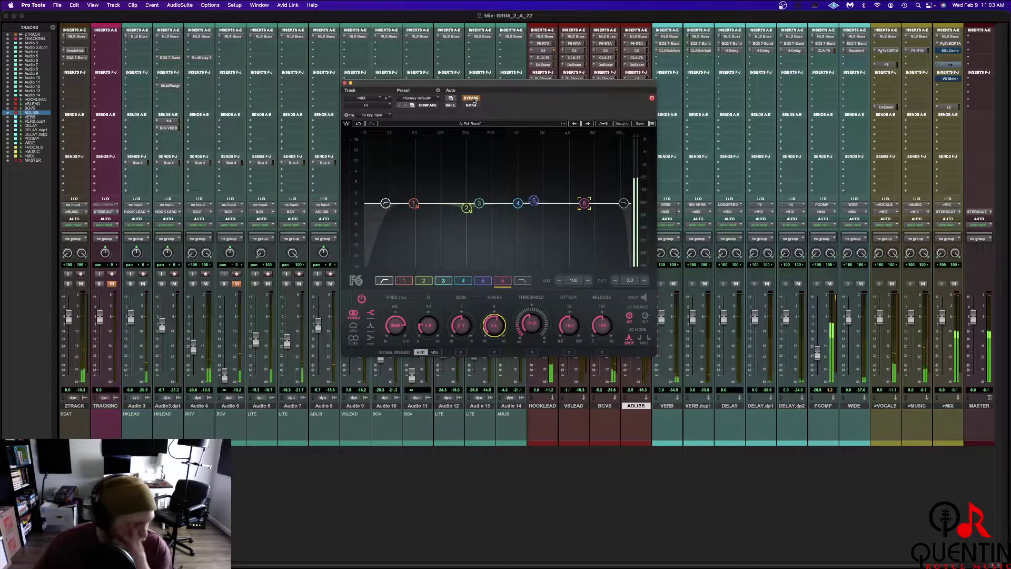
left_click(472, 99)
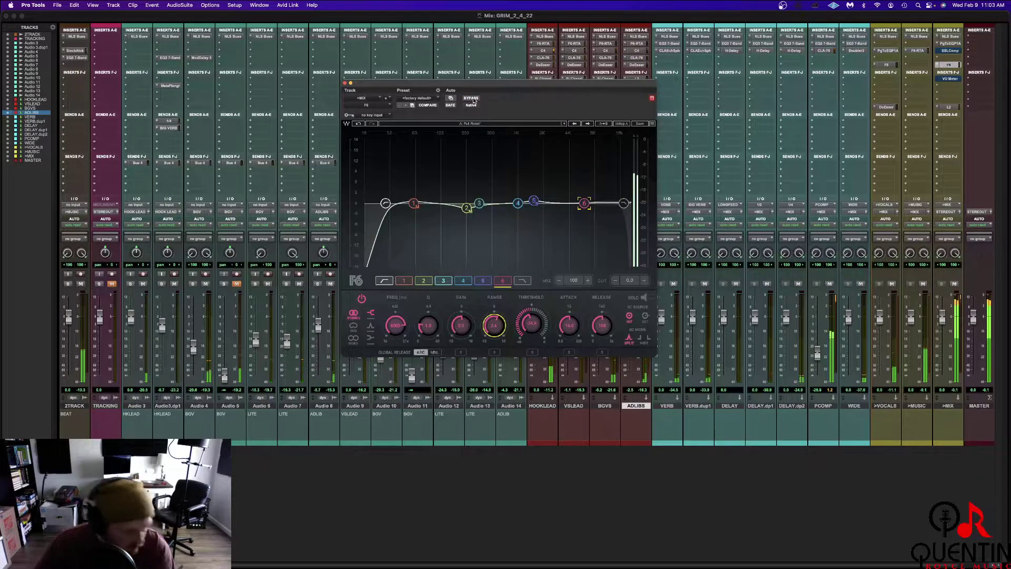
left_click(346, 83)
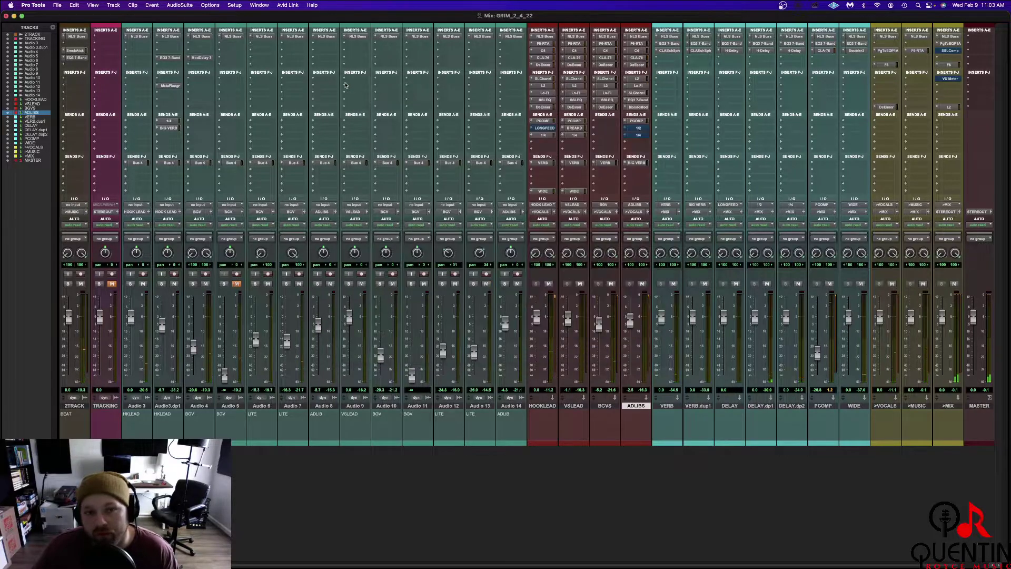
Play the mix and take the SSLComp on >MIX out of bypass
left_click(936, 51)
key("space")
left_click(471, 99)
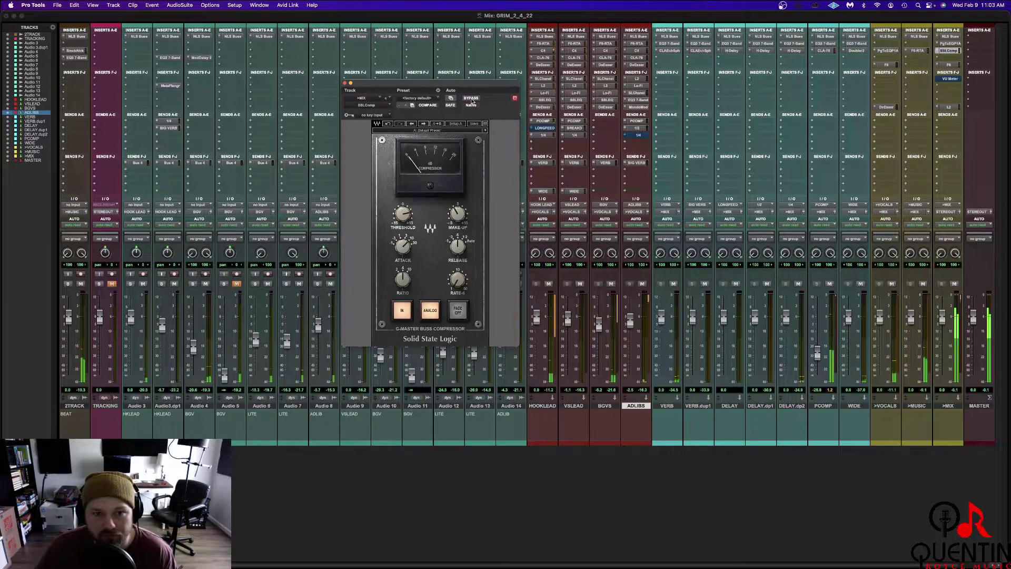
left_click(345, 83)
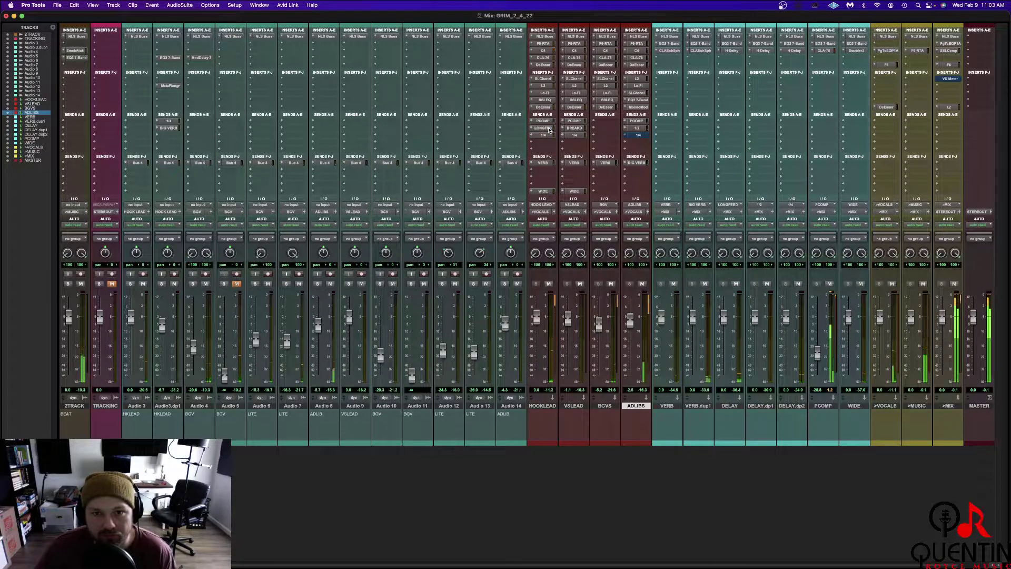
Check the level of the HOOKLEAD send that feeds the DELAY track during playback
left_click(549, 130)
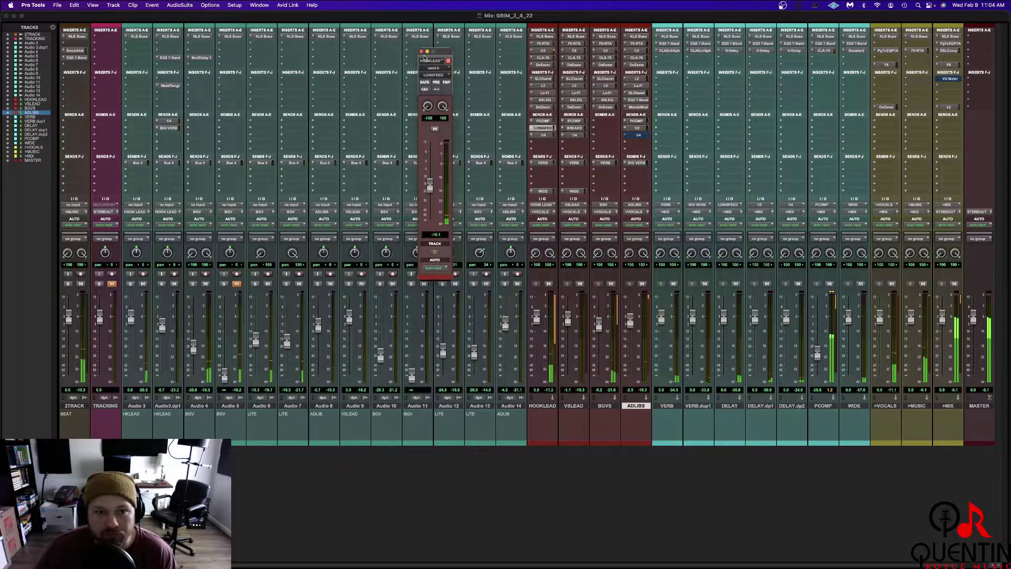
left_click(542, 130)
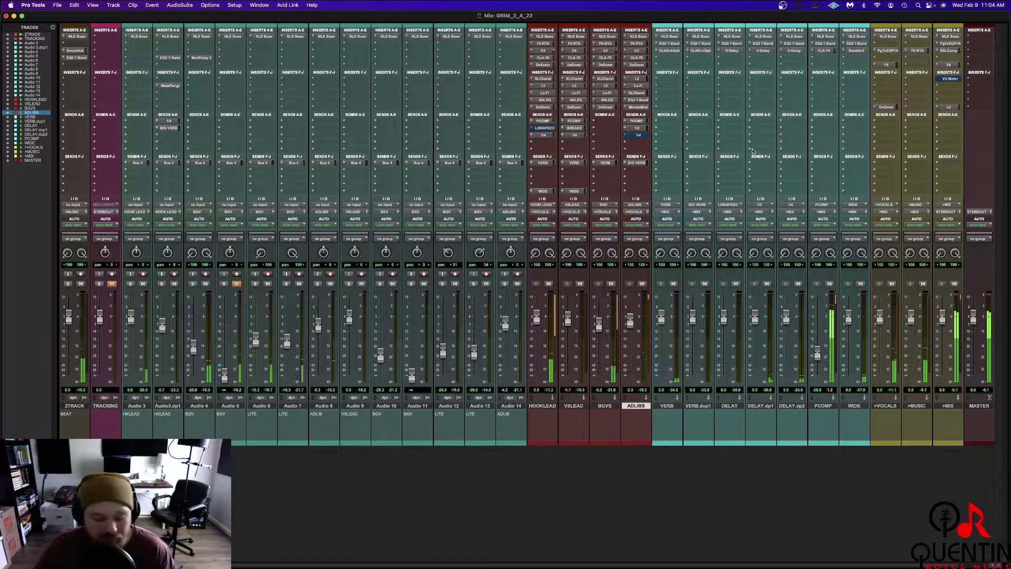
Follow the song's playback across the hook and verse clips in the Edit window, comparing with the Mix window
key("super+equal")
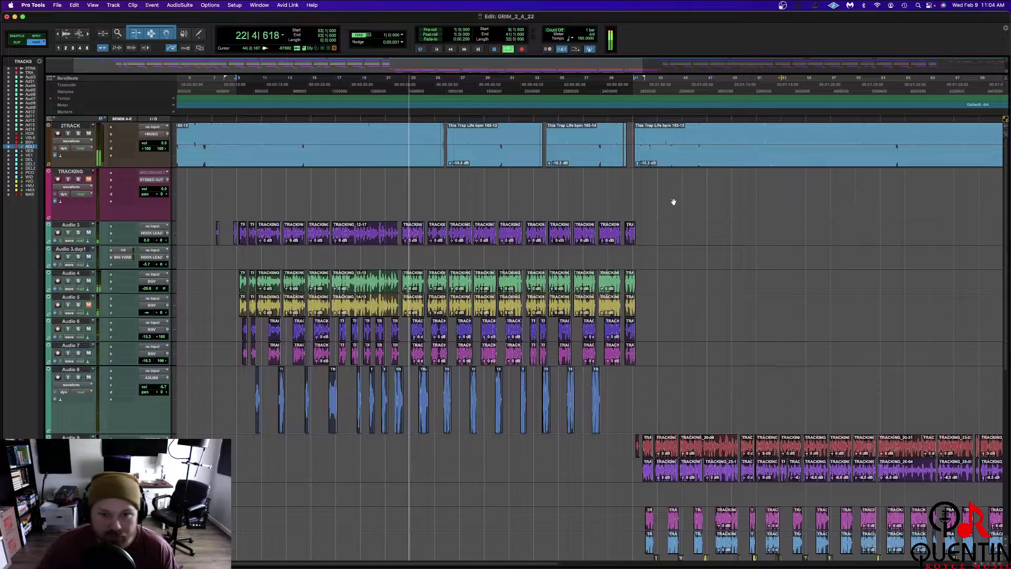
scroll(670, 201, "right", 3)
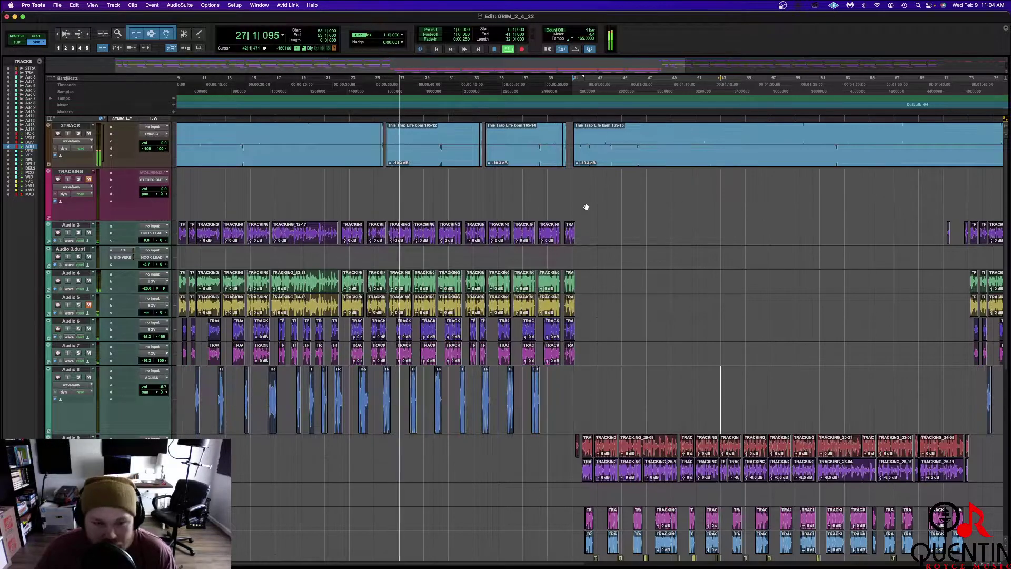
scroll(586, 207, "right", 3)
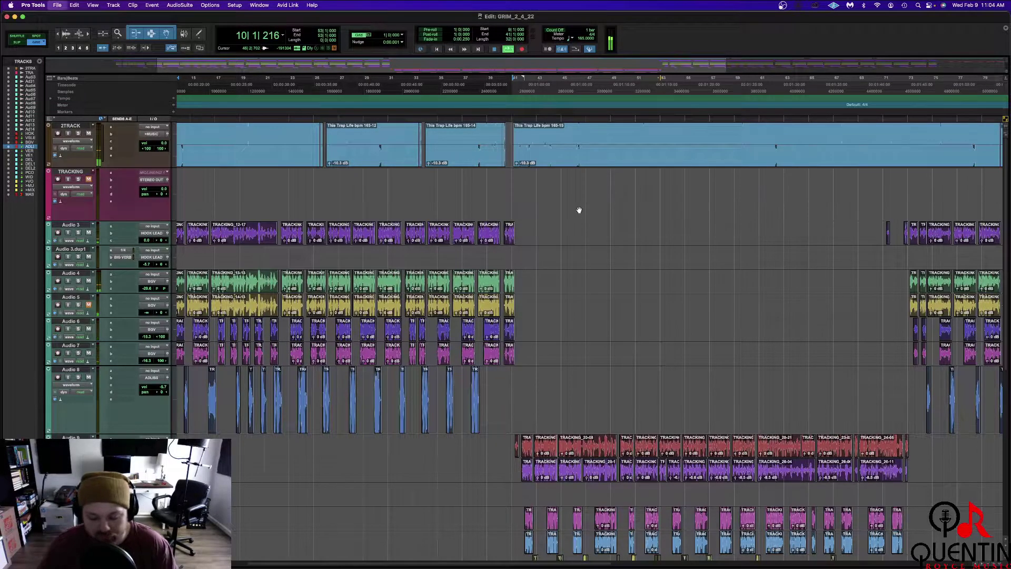
key("super+equal")
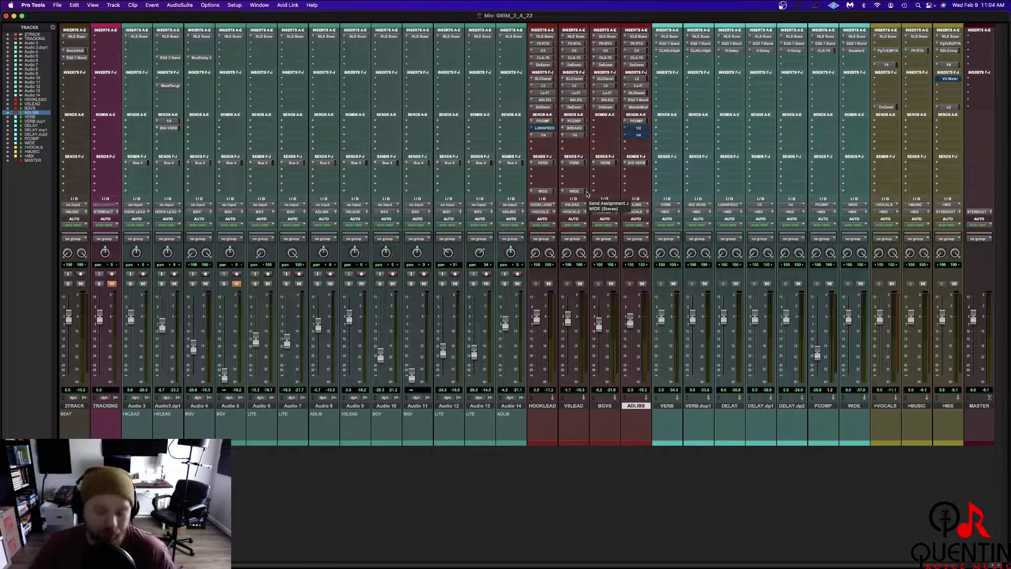
key("super+equal")
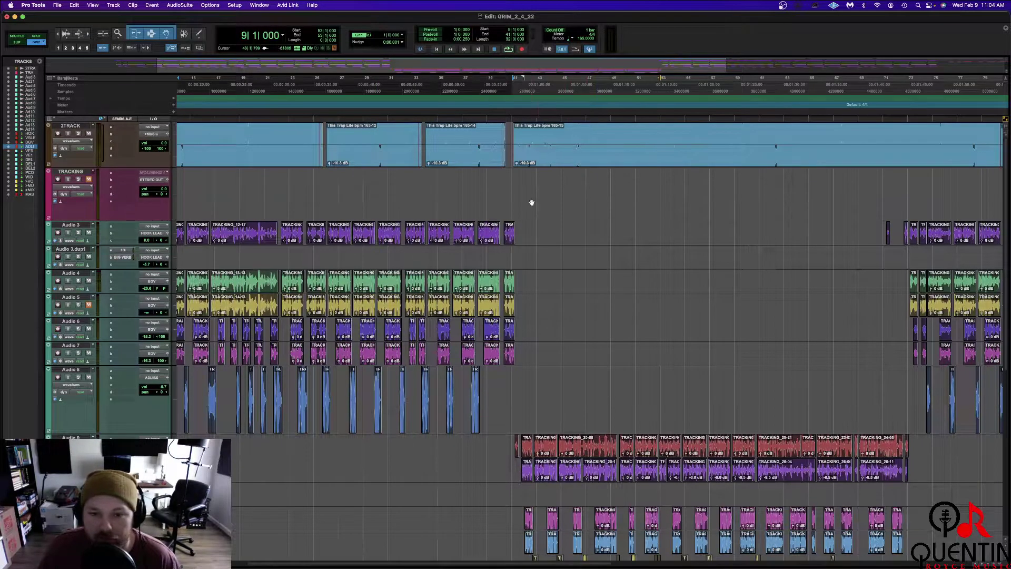
Zoom the Edit timeline out to the whole song, set the playback start at bar 45 and the edit cursor at bar 97
scroll(531, 203, "left", 5)
key("r")
key("r")
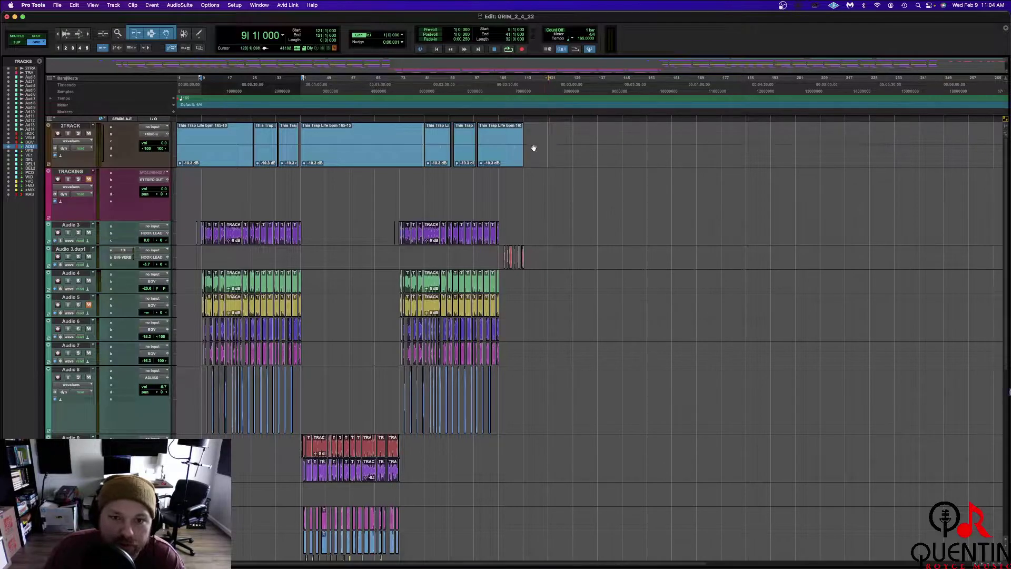
left_click(310, 97)
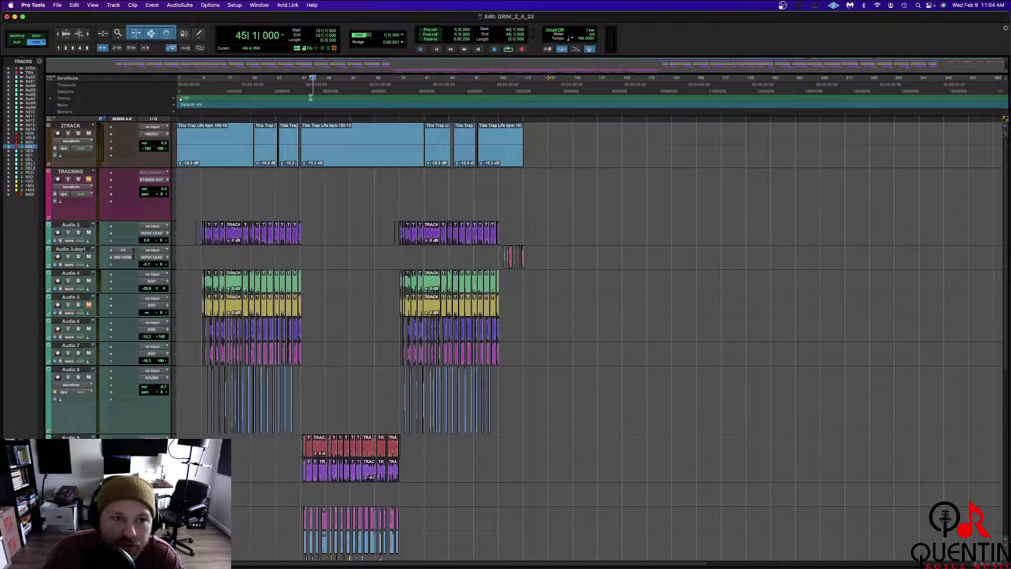
left_click(474, 193)
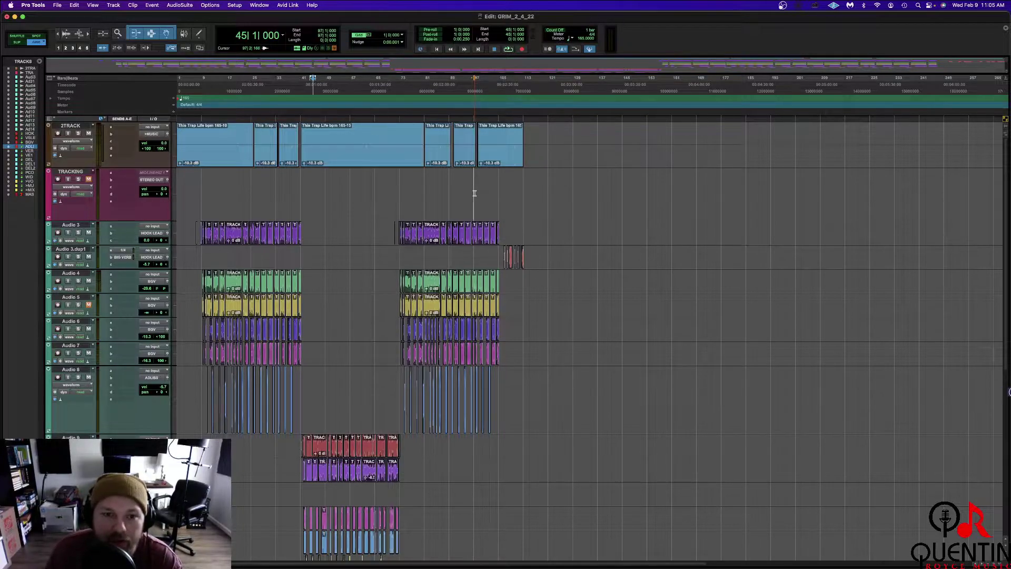
Minimize the Edit and Mix windows to clear the desktop and dismiss the OBS stream key alert
key("super+equal")
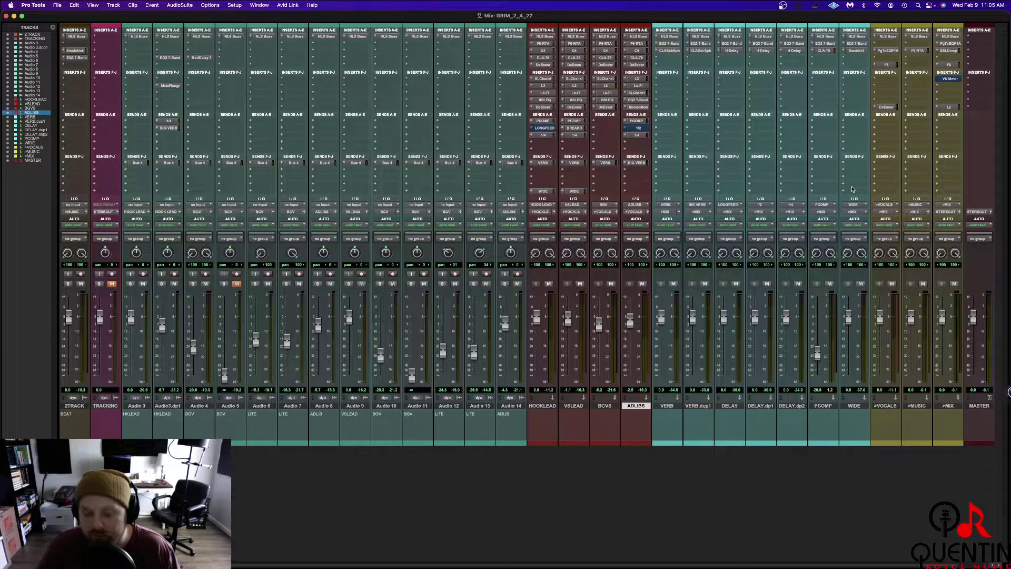
key("super+equal")
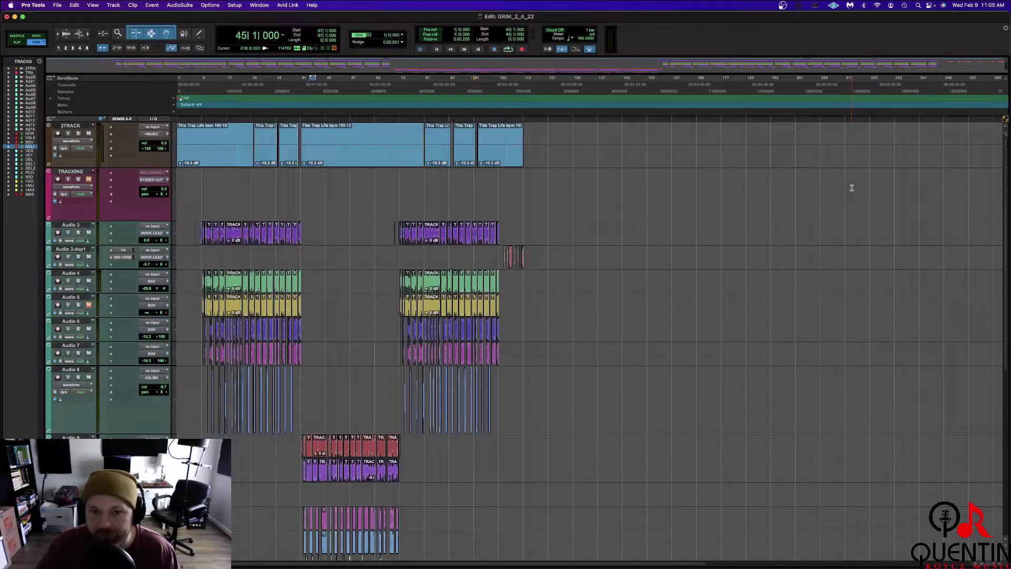
left_click(16, 17)
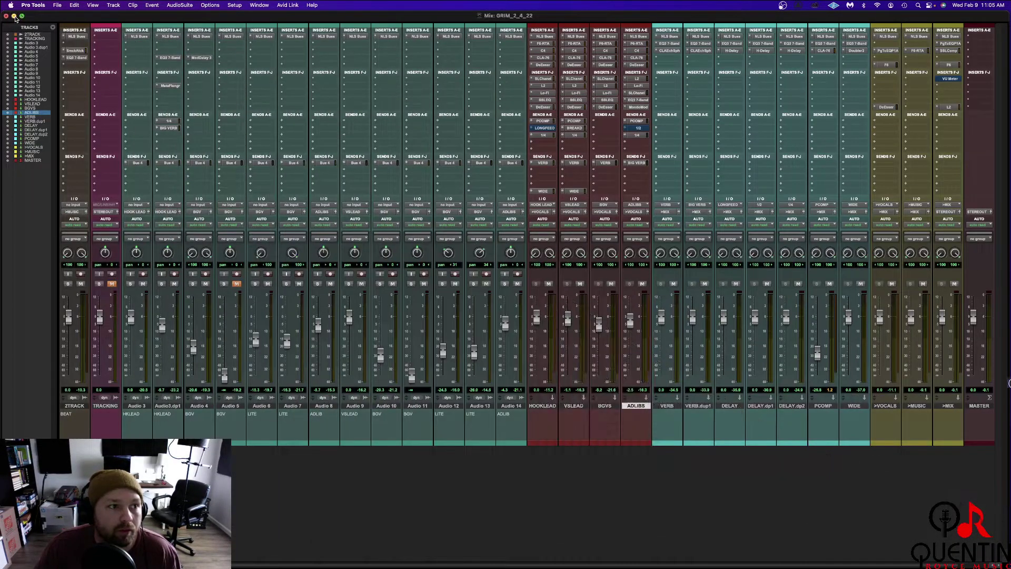
left_click(15, 18)
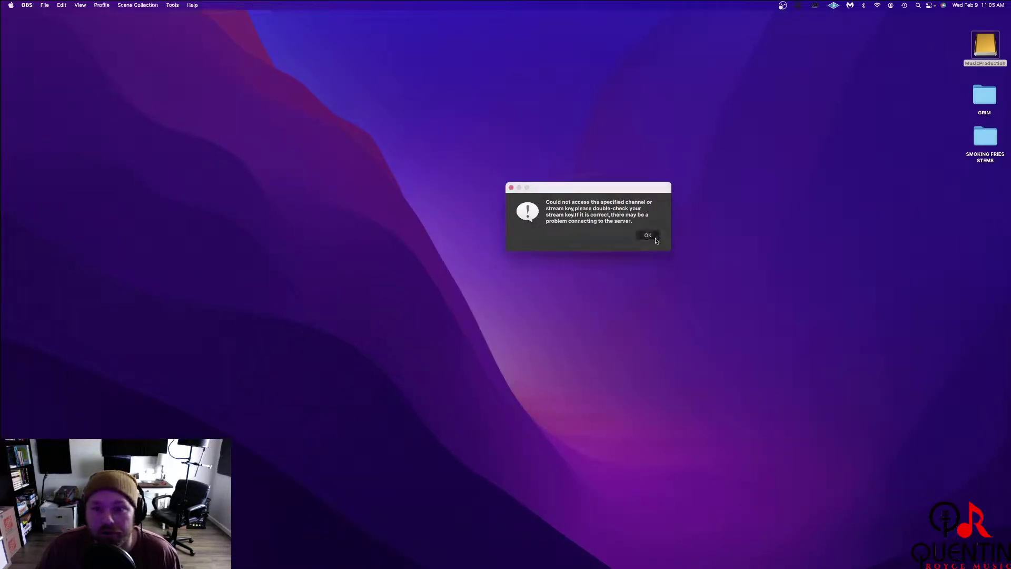
left_click(648, 235)
Open the PROTOOLS SESSIONS folder on the MusicProduction drive in Finder and select the ROYCE MIX TEMPLATE NEW folder
double_click(986, 48)
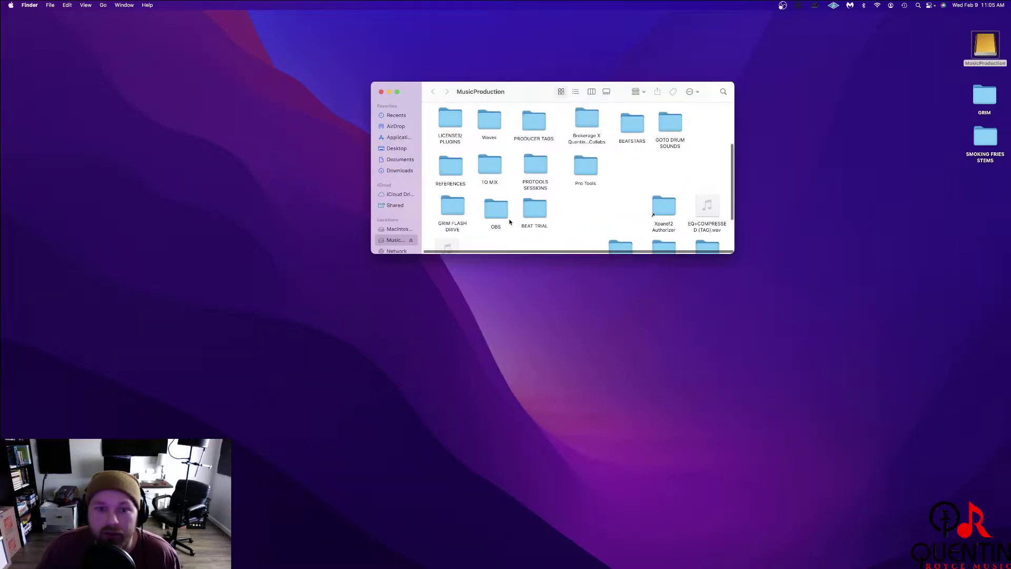
left_click(541, 176)
double_click(541, 177)
left_click(531, 182)
key("Left")
key("Left")
key("Up")
key("Right")
left_click(520, 130)
left_click(568, 129)
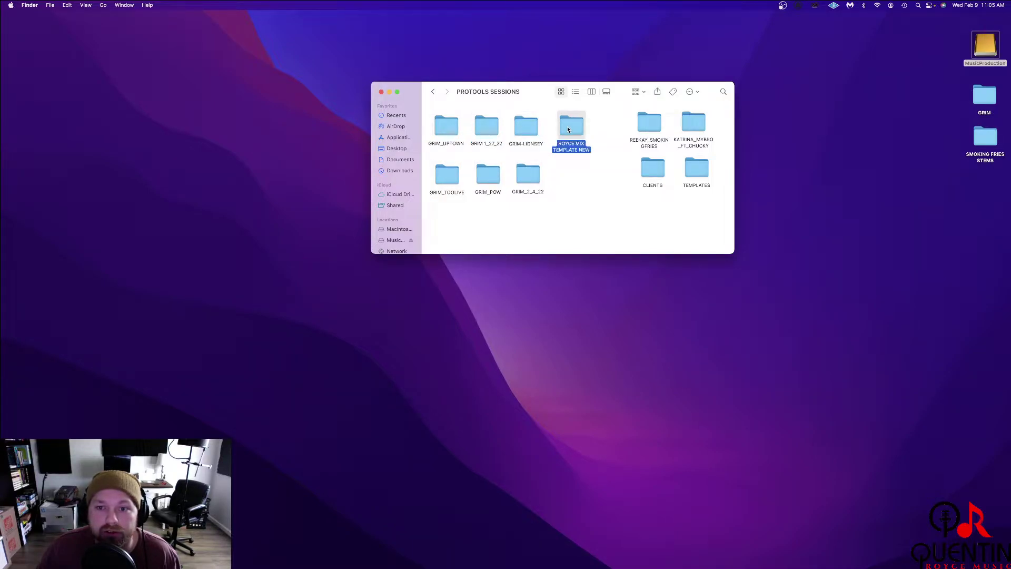
Look through the session folders in the GRIM folder inside CLIENTS
double_click(656, 167)
double_click(629, 126)
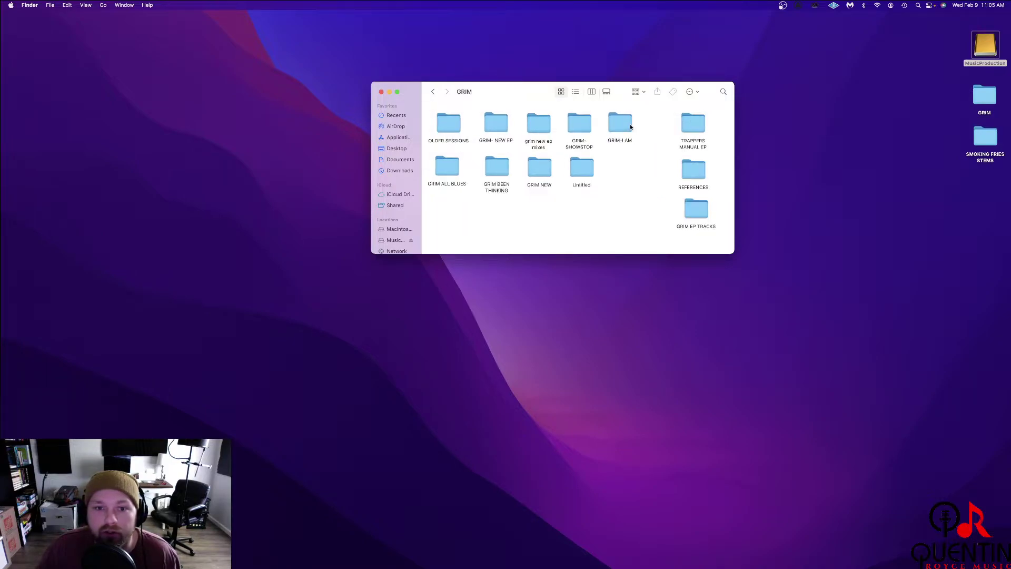
left_click(446, 176)
left_click(538, 168)
left_click(577, 168)
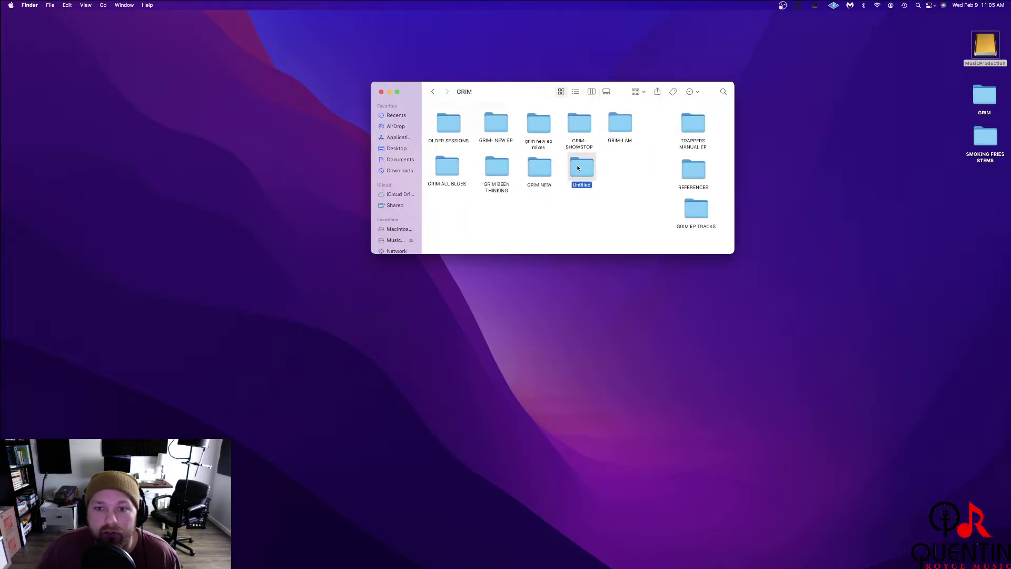
Close the Finder window and switch to OBS
left_click(380, 92)
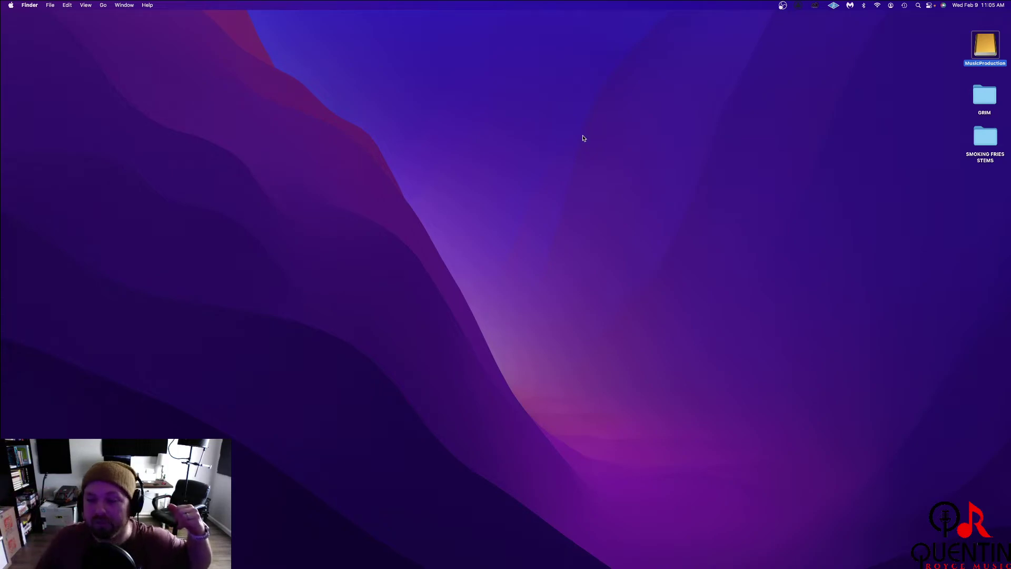
left_click(981, 367)
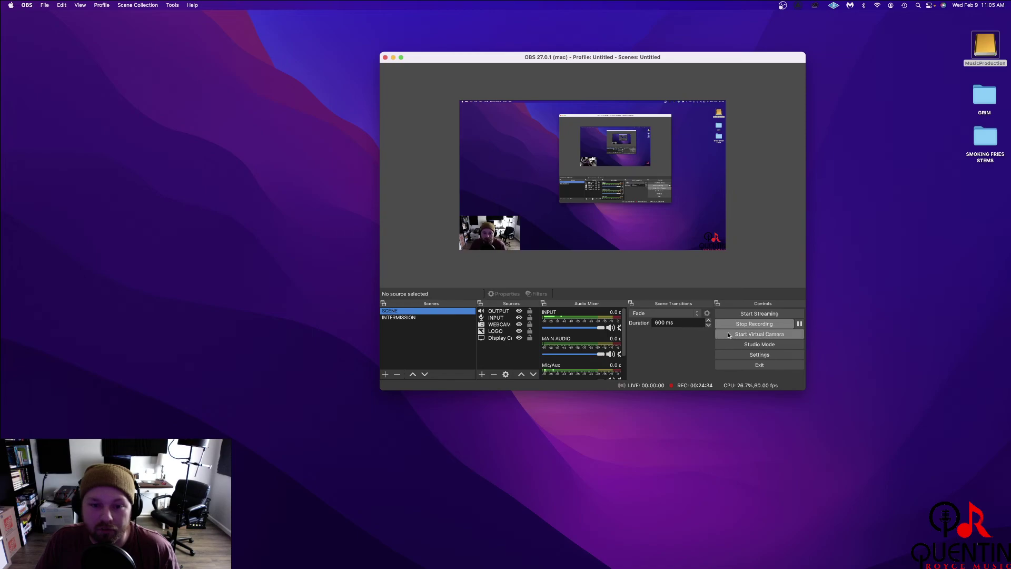